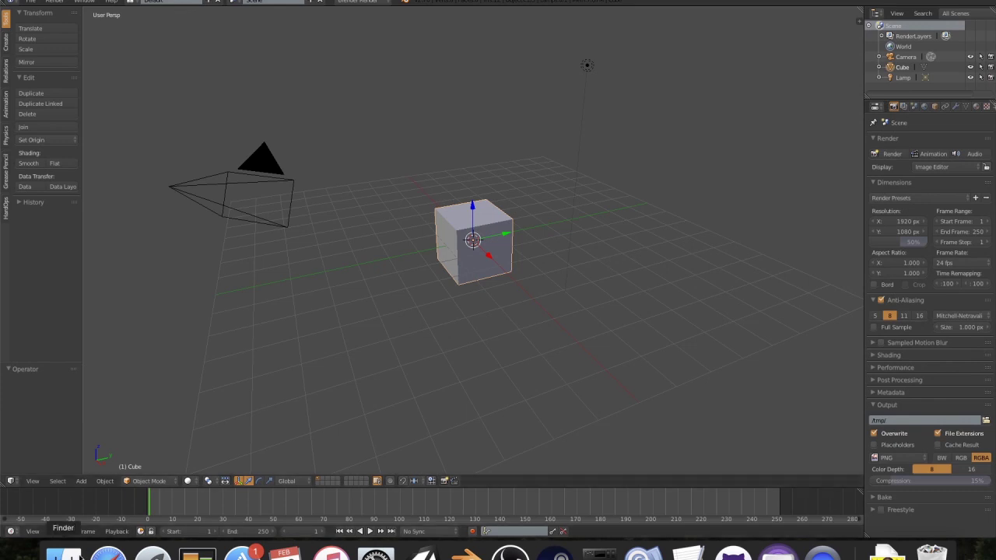
# Put the cube in Sculpt Mode, then flatten it vertically and scale it into a large slab
pyautogui.click(134, 481)
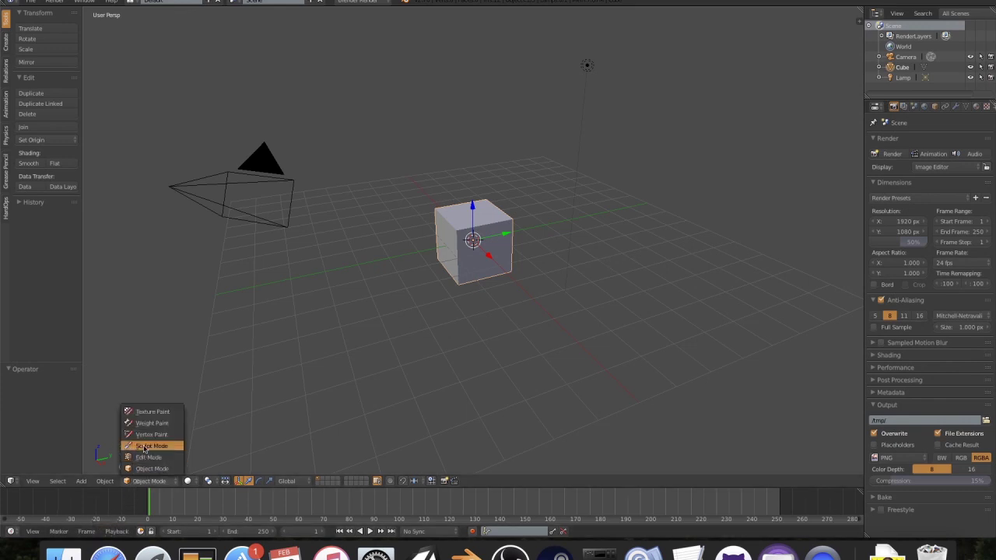
pyautogui.click(147, 446)
pyautogui.press('Tab')
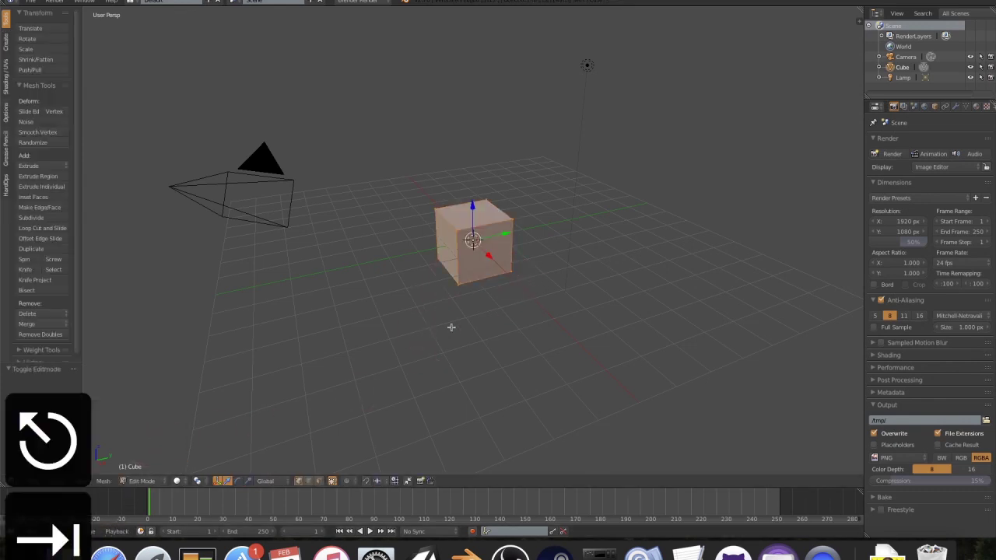
pyautogui.press('s')
pyautogui.press('z')
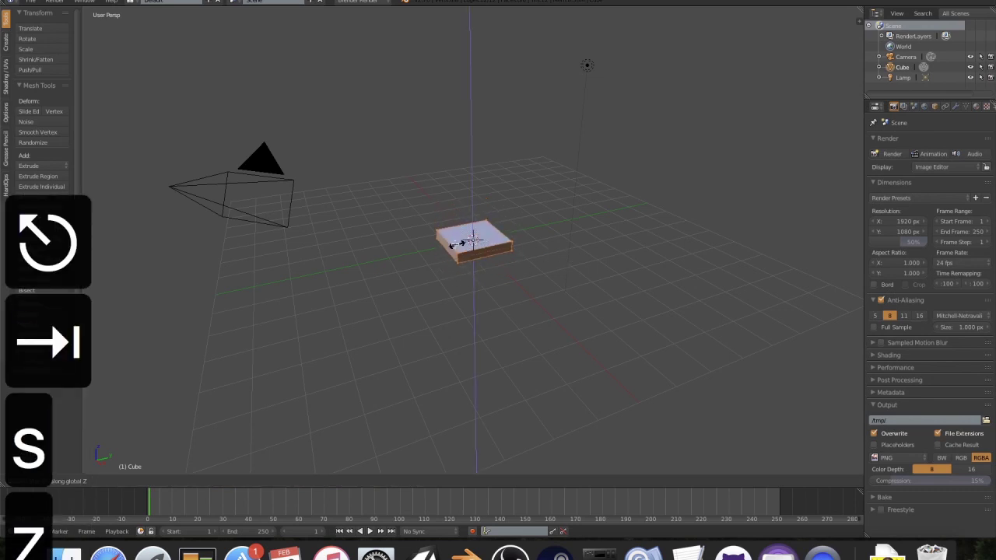
pyautogui.click(472, 241)
pyautogui.press('s')
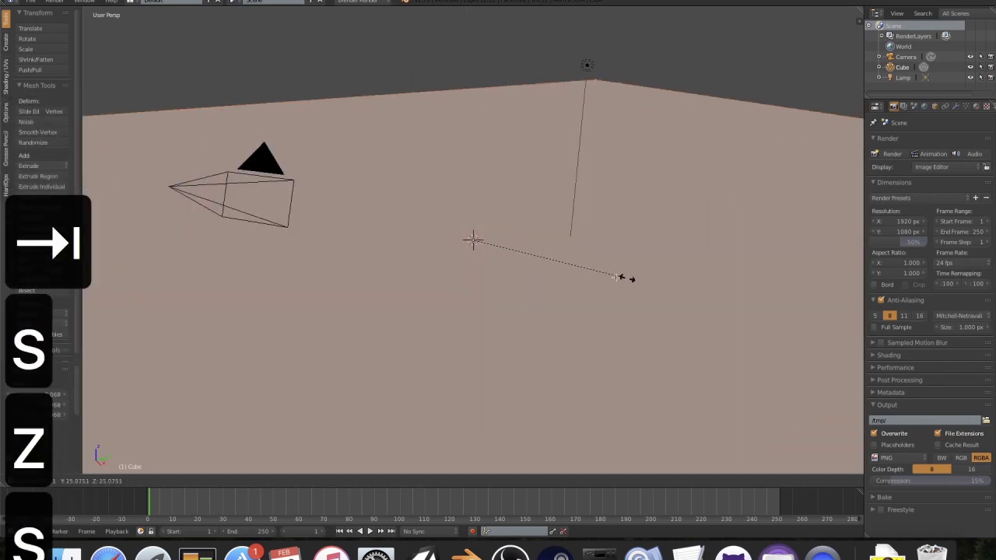
pyautogui.click(502, 277)
pyautogui.press('Tab')
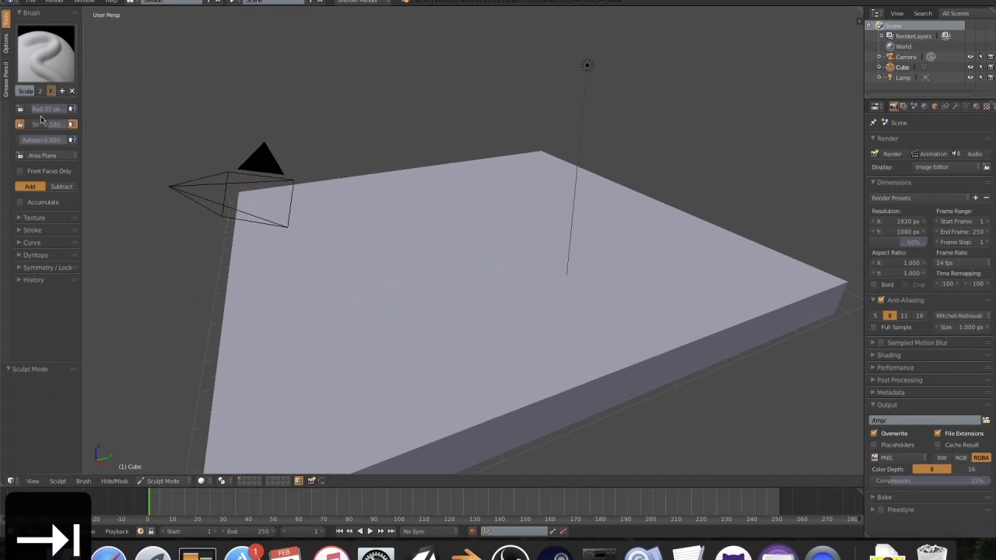
# Undo, delete the slab in Object Mode, and reload the default start-up scene
pyautogui.press('super+z')
pyautogui.press('super+z')
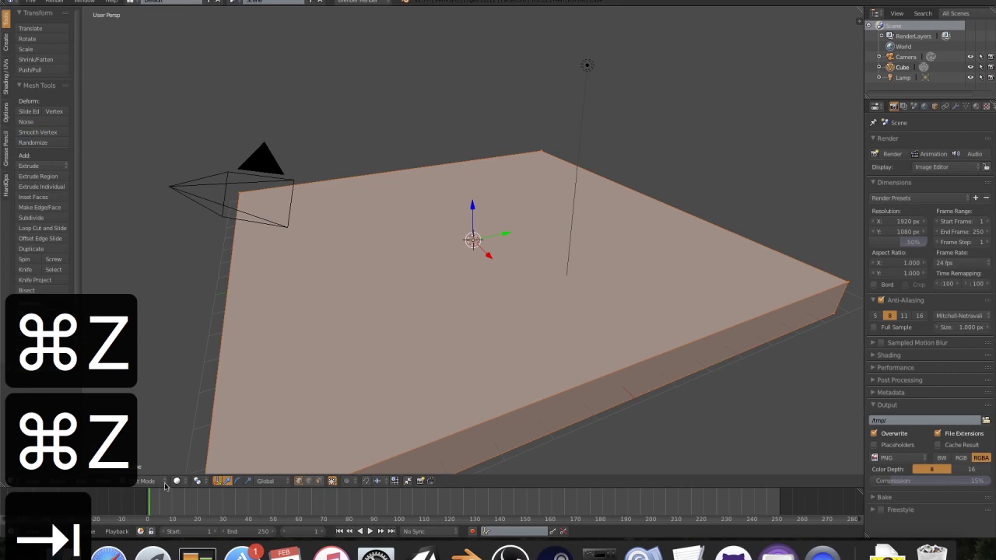
pyautogui.click(156, 483)
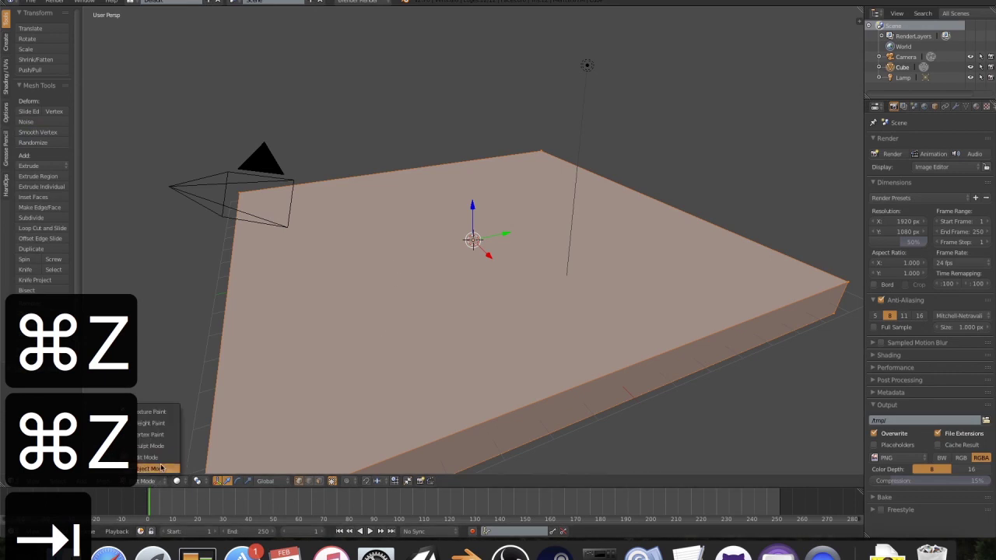
pyautogui.click(161, 469)
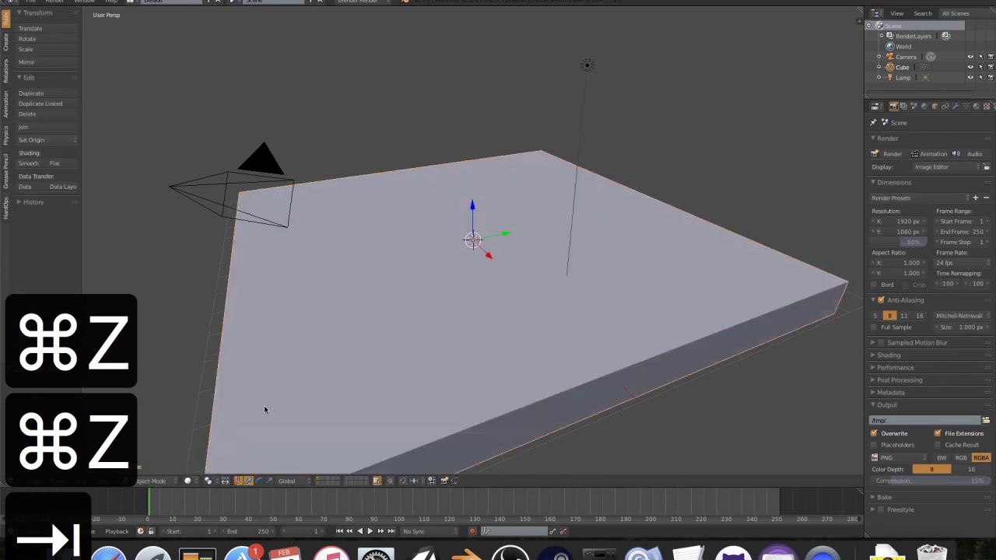
pyautogui.press('x')
pyautogui.click(440, 312)
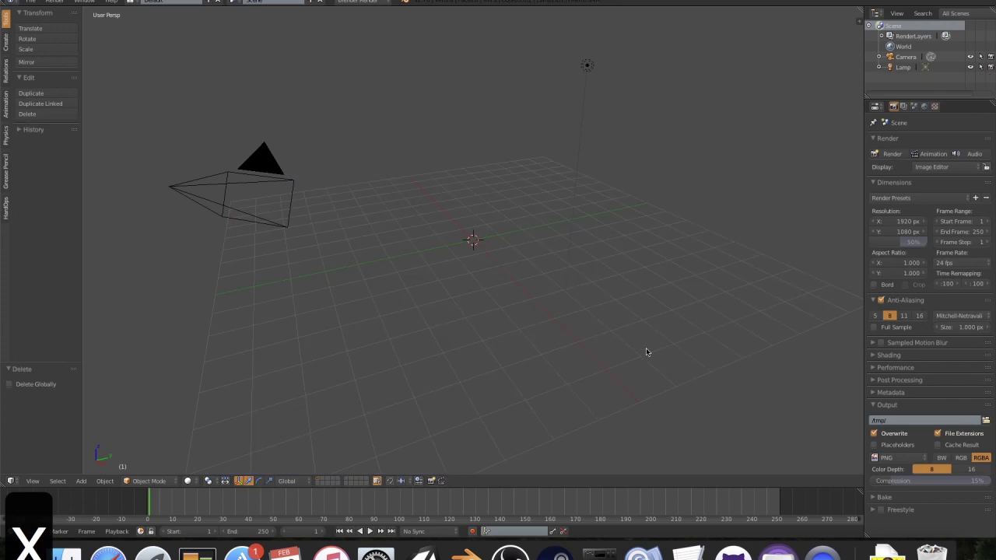
pyautogui.press('super+n')
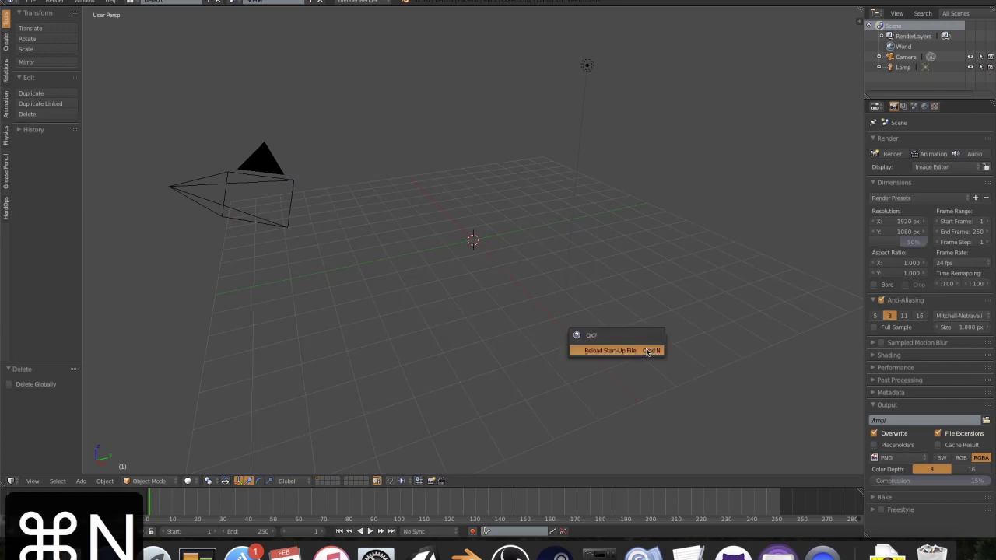
pyautogui.press('Return')
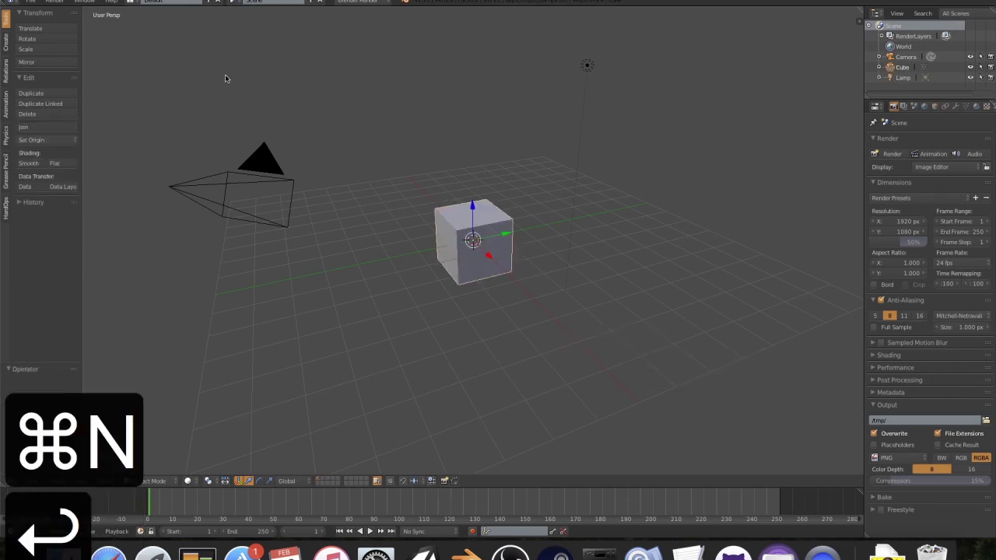
# Search 'ant' in Add-ons preferences, enable Add Mesh: ANT Landscape, and close the preferences
pyautogui.click(30, 2)
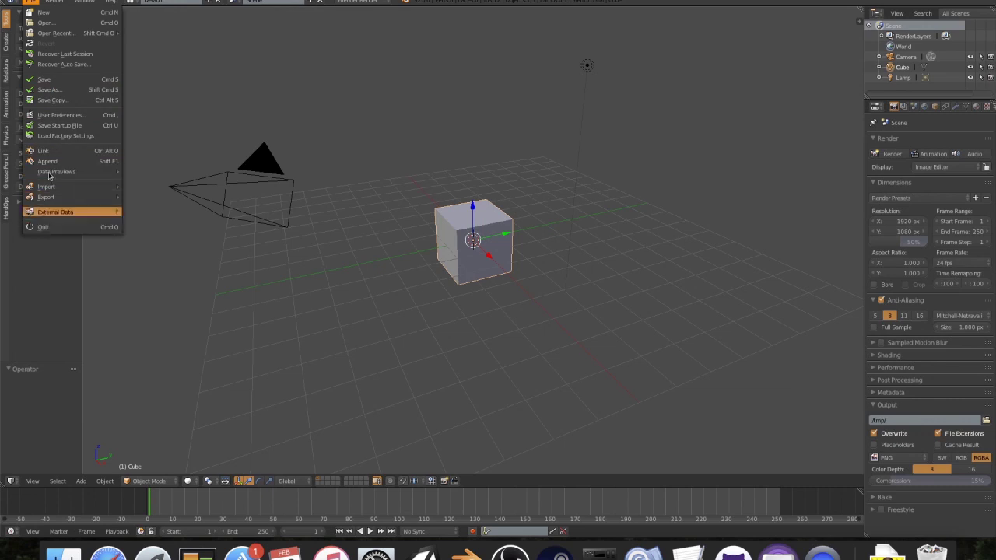
pyautogui.click(47, 117)
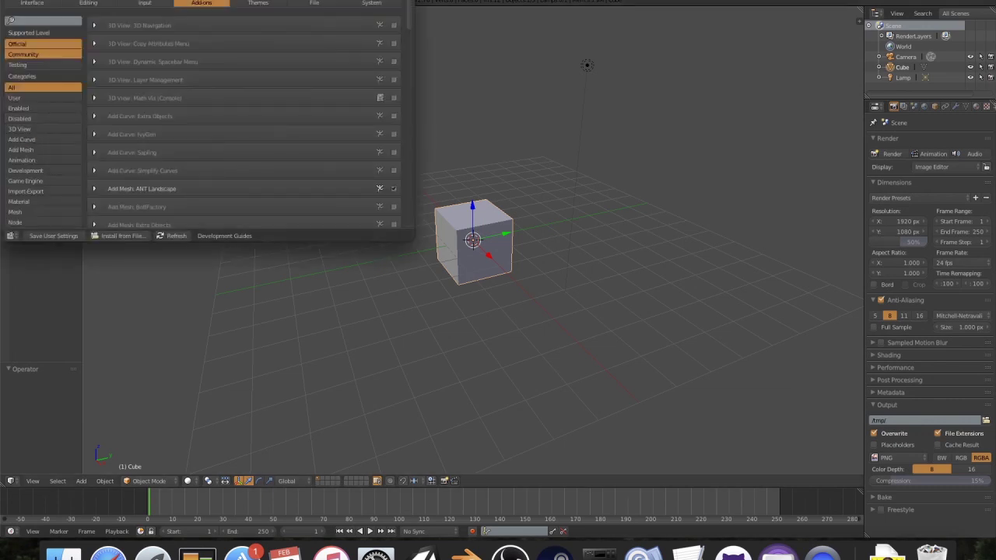
pyautogui.moveTo(105, 0); pyautogui.dragTo(387, 81)
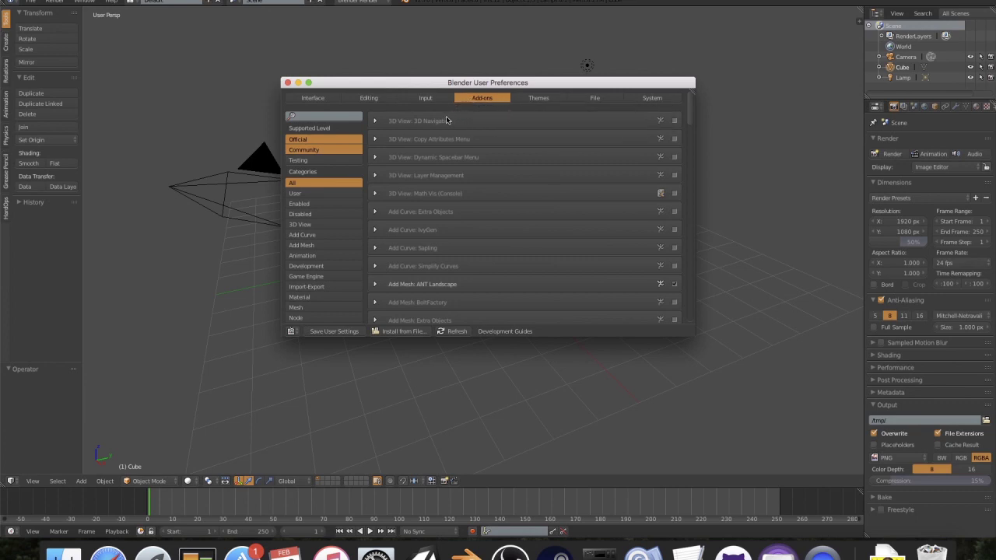
pyautogui.click(337, 117)
pyautogui.write('amnt=')
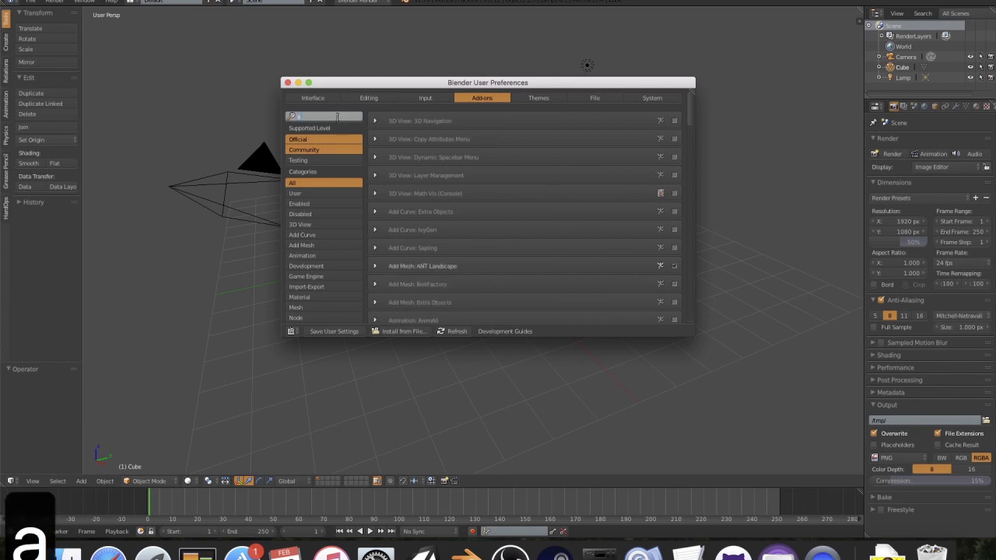
pyautogui.press('BackSpace')
pyautogui.press('BackSpace')
pyautogui.press('BackSpace')
pyautogui.press('BackSpace')
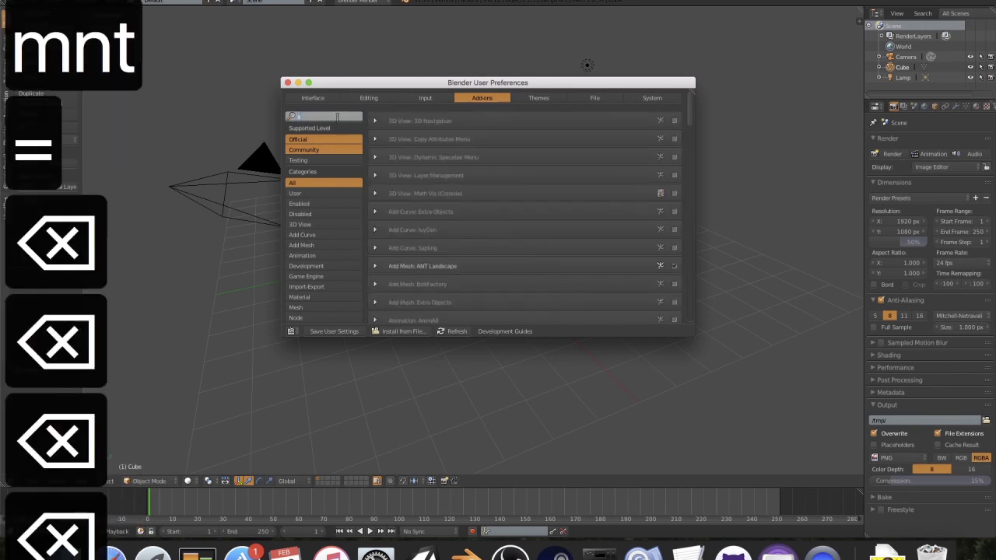
pyautogui.write('nt')
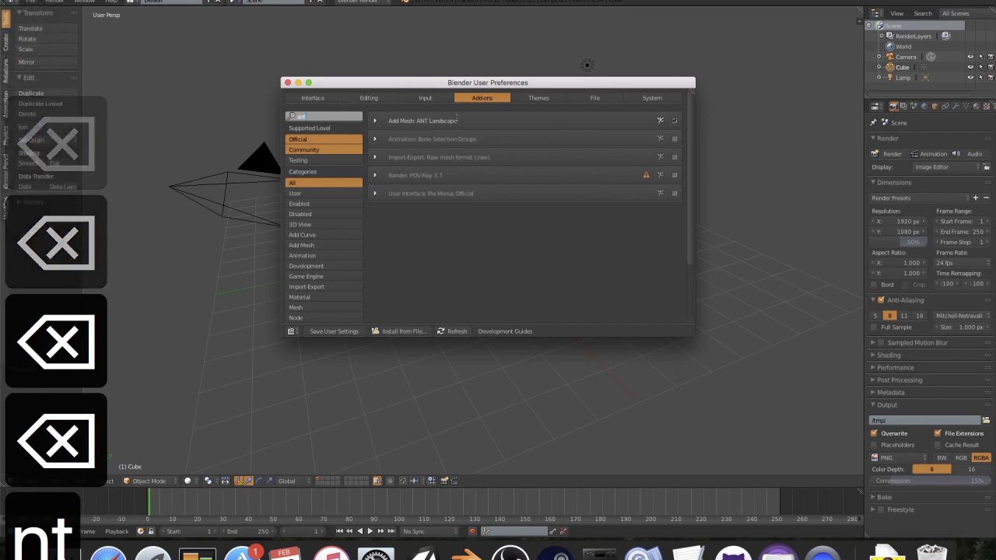
pyautogui.click(674, 120)
pyautogui.click(674, 120)
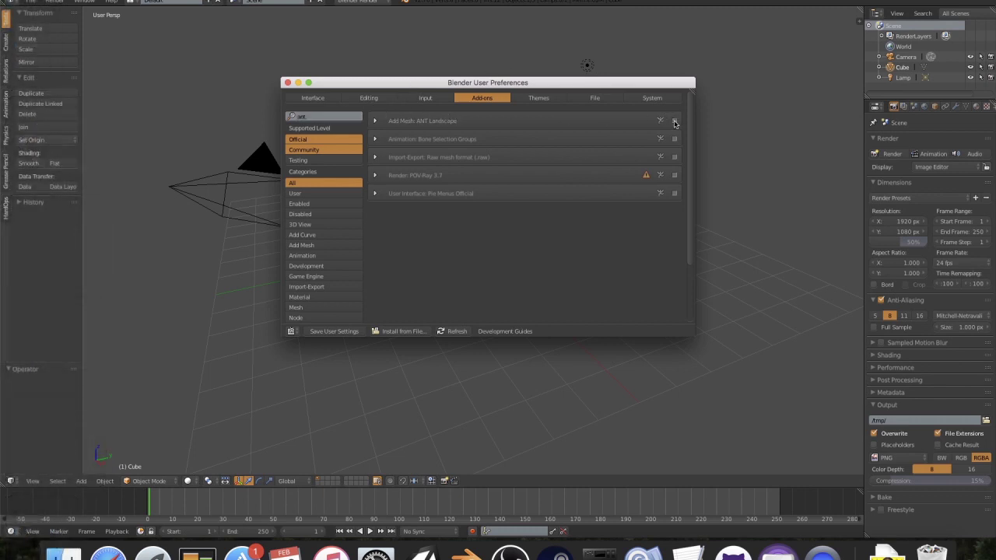
pyautogui.click(287, 83)
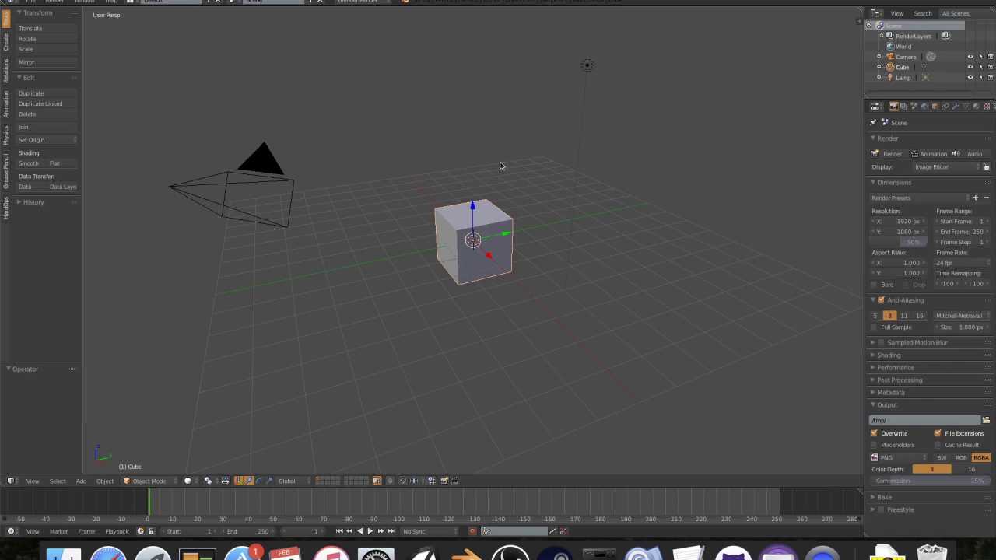
# Delete the default cube, then the camera and lamp together
pyautogui.press('x')
pyautogui.click(488, 165)
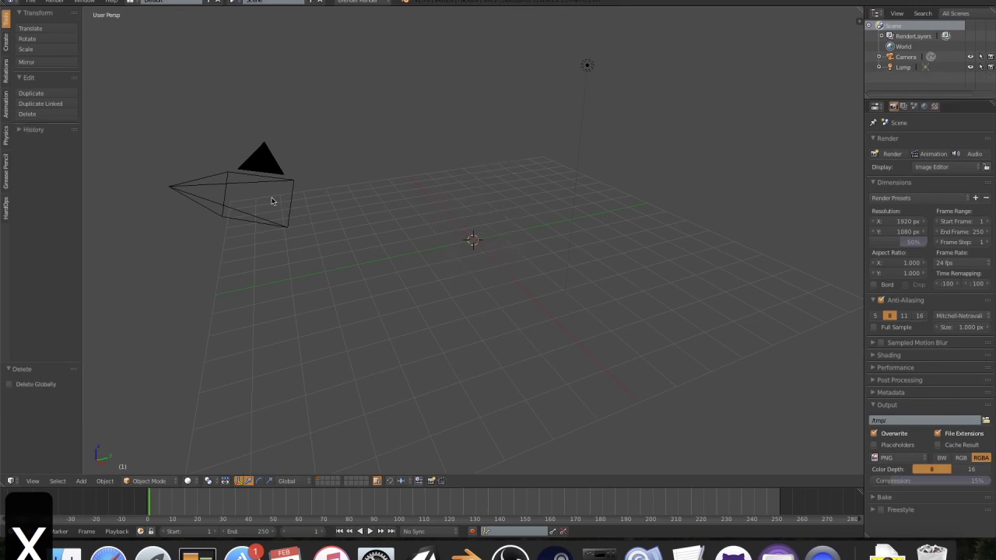
pyautogui.rightClick(269, 161)
pyautogui.keyDown('shift'); pyautogui.rightClick(588, 74); pyautogui.keyUp('shift')
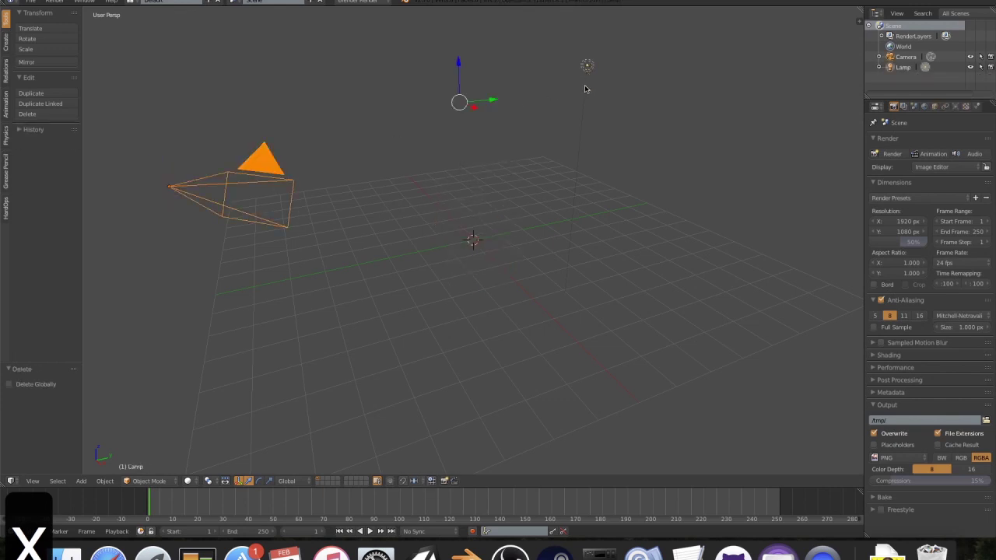
pyautogui.press('x')
pyautogui.click(591, 99)
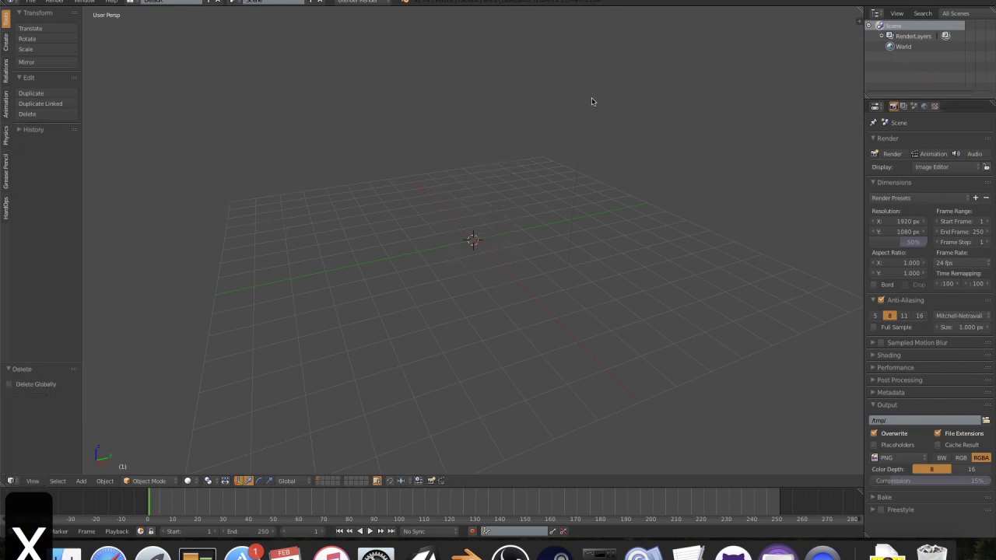
# Switch to front view, orbit down onto the grid, and add a Landscape mesh
pyautogui.press('KP_1')
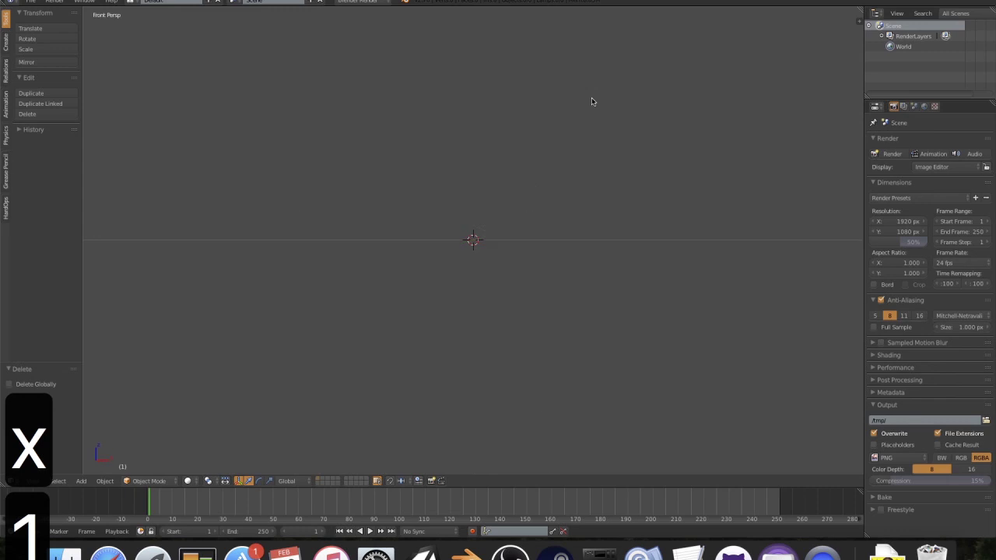
pyautogui.press('KP_0')
pyautogui.moveTo(560, 129); pyautogui.dragTo(481, 189, button='middle')
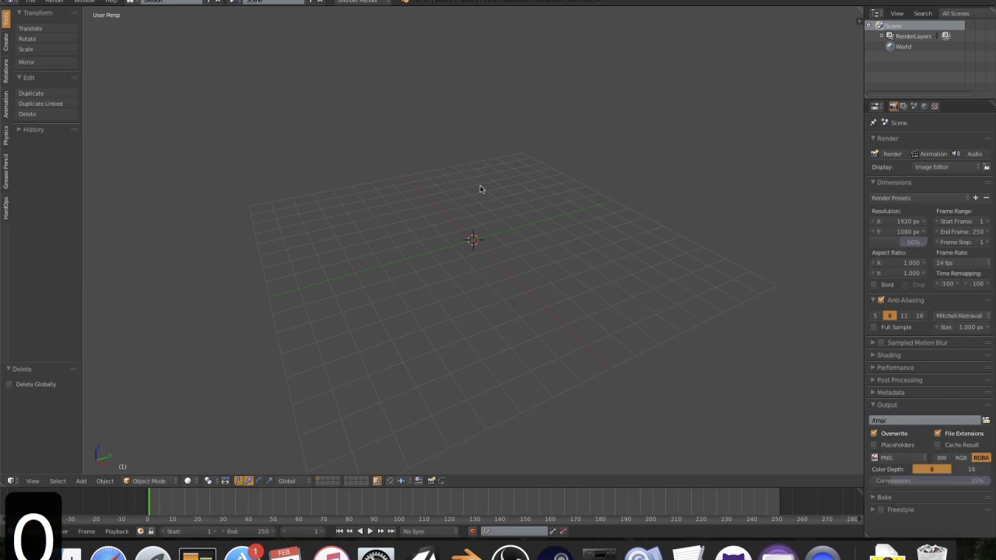
pyautogui.hotkey('shift', 'a')
pyautogui.moveTo(480, 188)
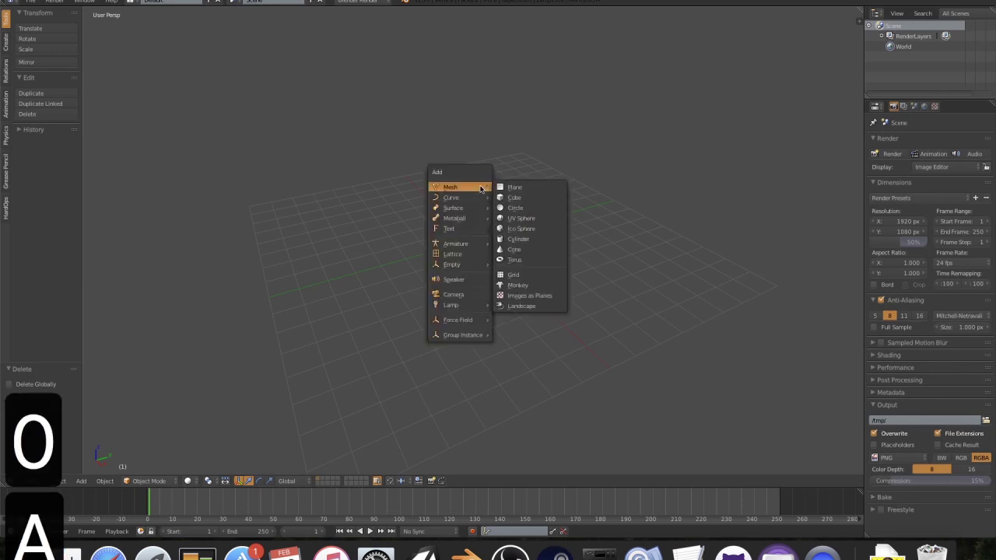
pyautogui.click(528, 306)
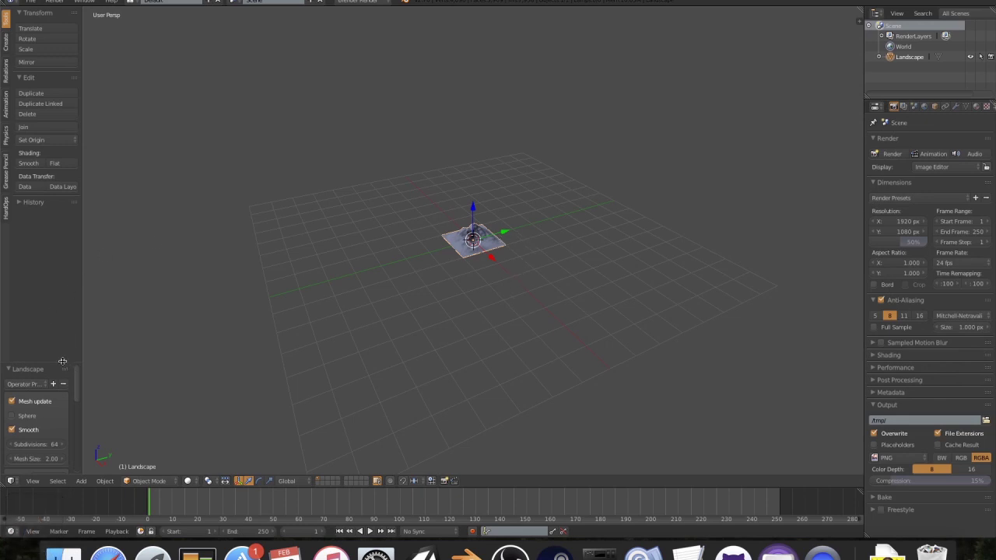
# Enlarge the Landscape operator panel to show more of its settings
pyautogui.moveTo(67, 364); pyautogui.dragTo(244, 288)
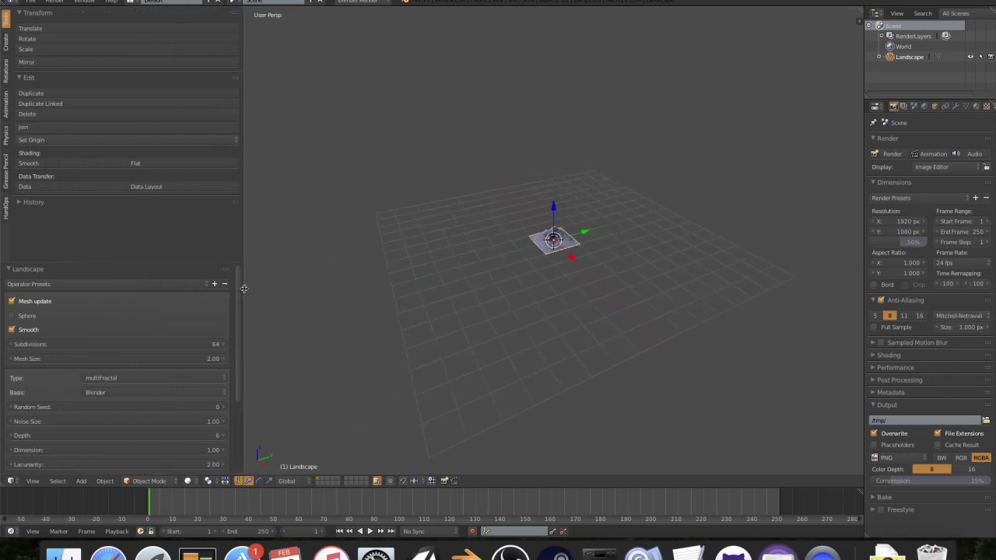
pyautogui.click(24, 204)
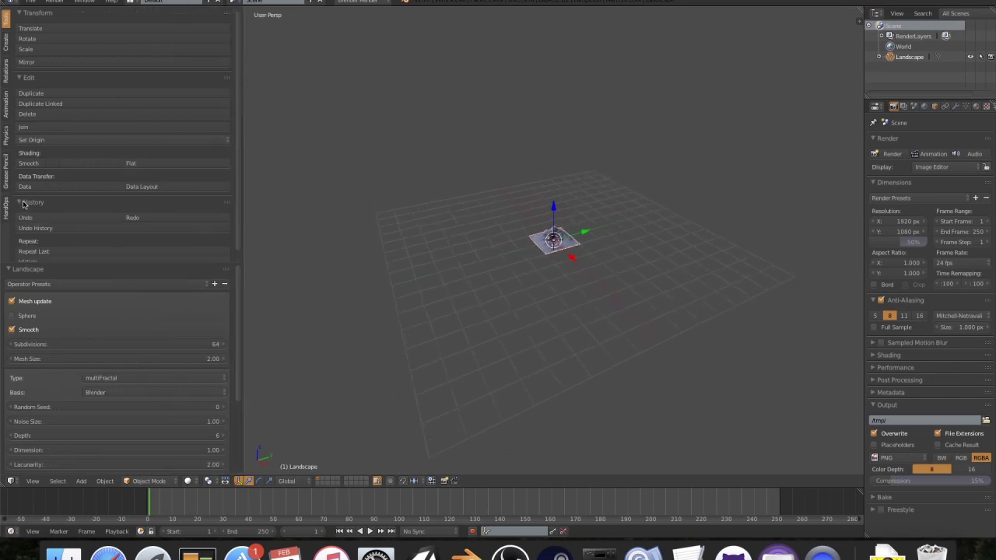
pyautogui.scroll(-1, 22, 218)
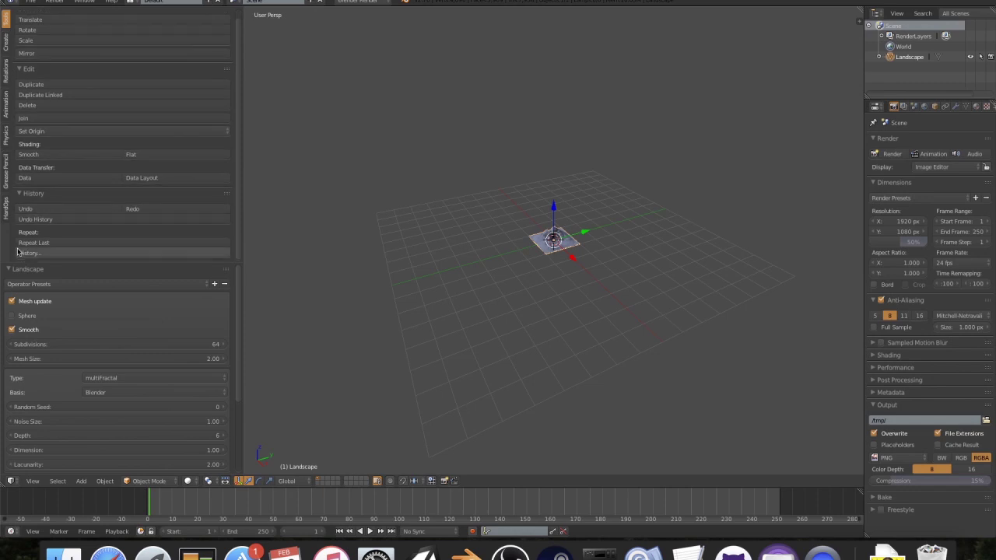
pyautogui.click(31, 193)
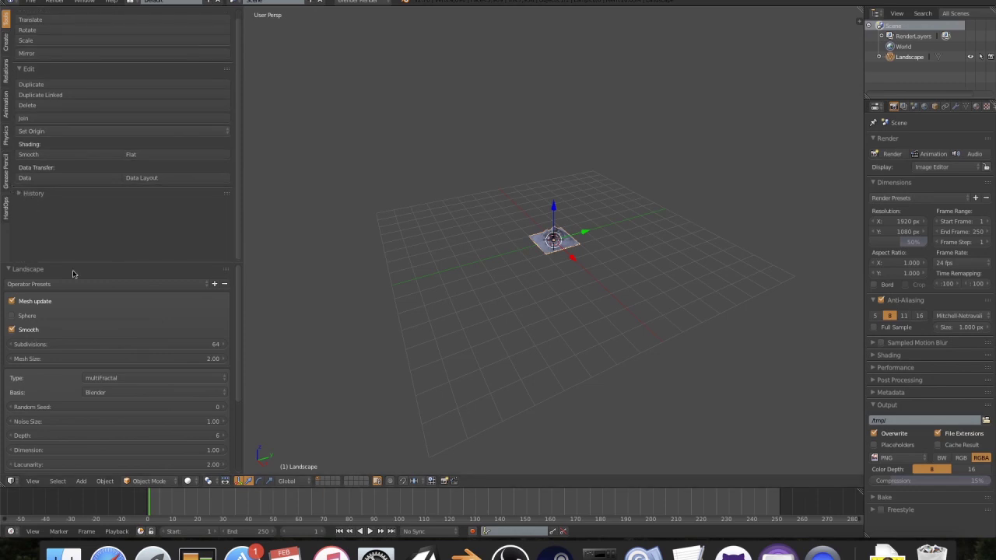
pyautogui.scroll(8, 594, 244)
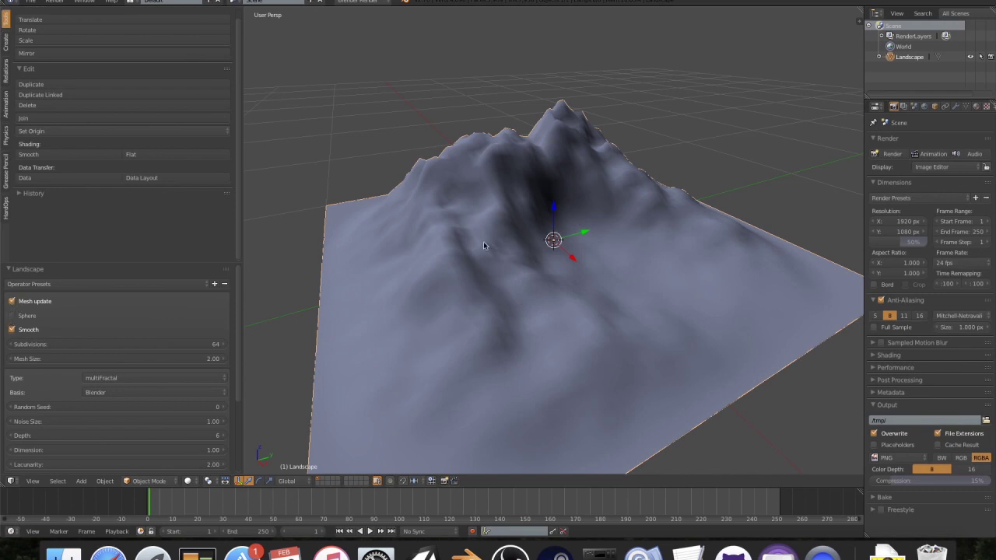
# Try the landscape as a sphere with fewer subdivisions, then reset subdivisions to 64 and untick Sphere
pyautogui.click(21, 318)
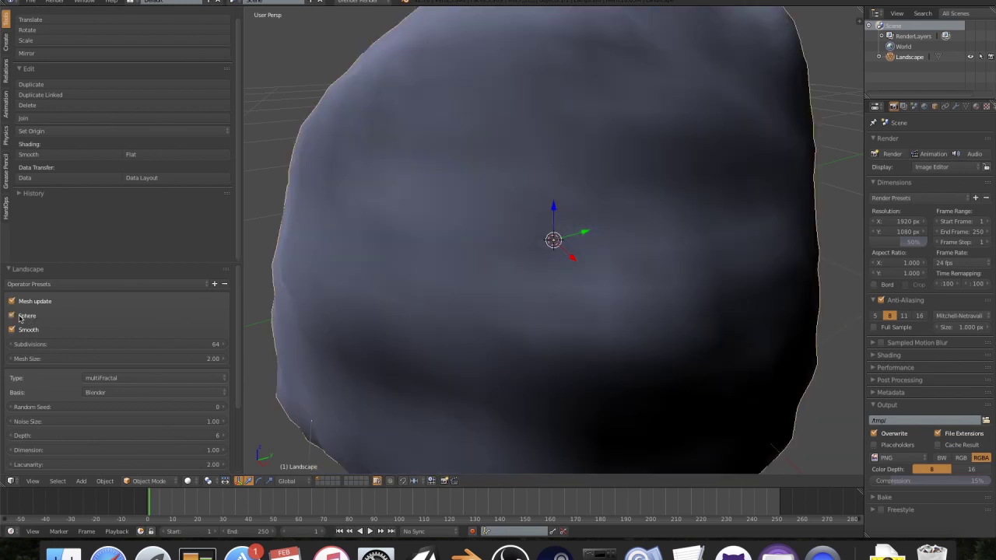
pyautogui.scroll(-5, 405, 287)
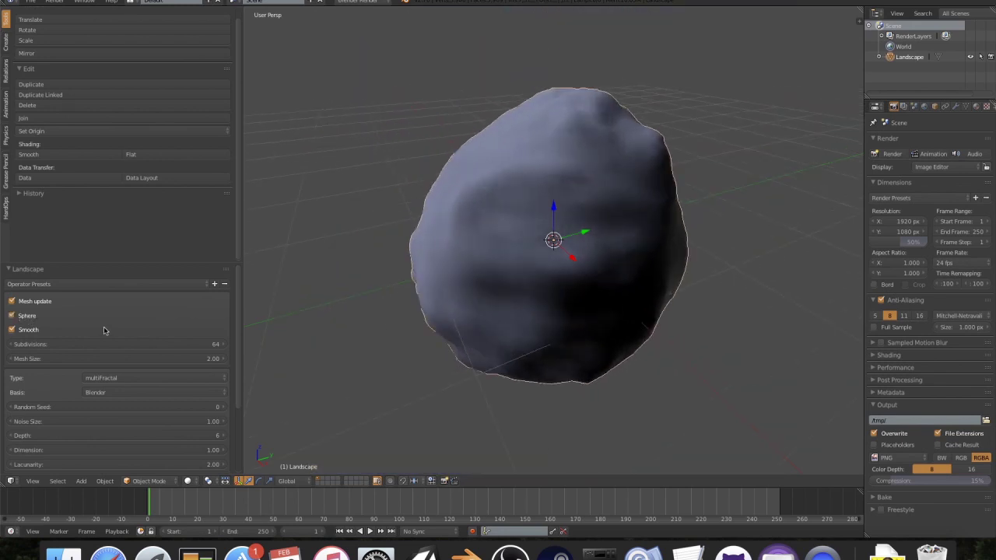
pyautogui.moveTo(91, 344); pyautogui.dragTo(91, 344)
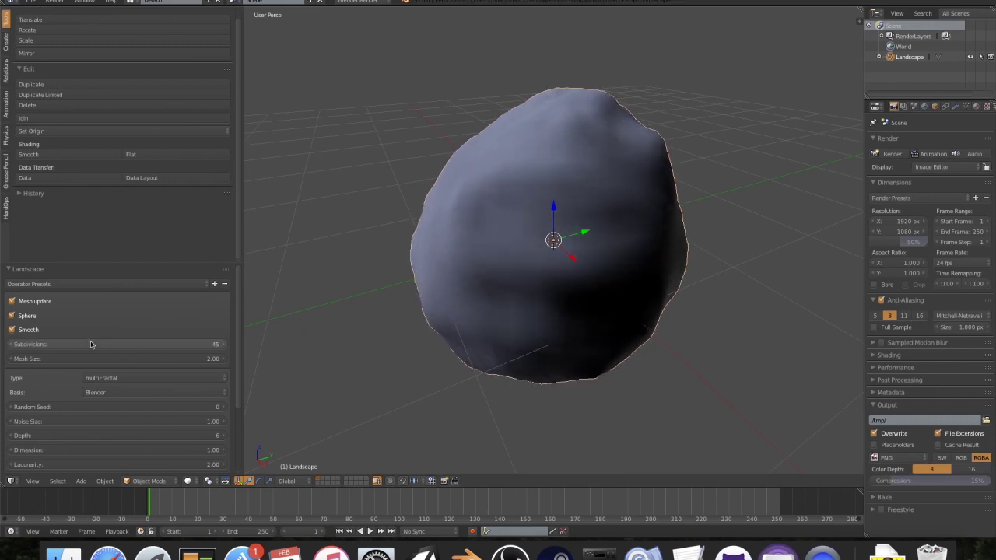
pyautogui.rightClick(91, 344)
pyautogui.click(104, 352)
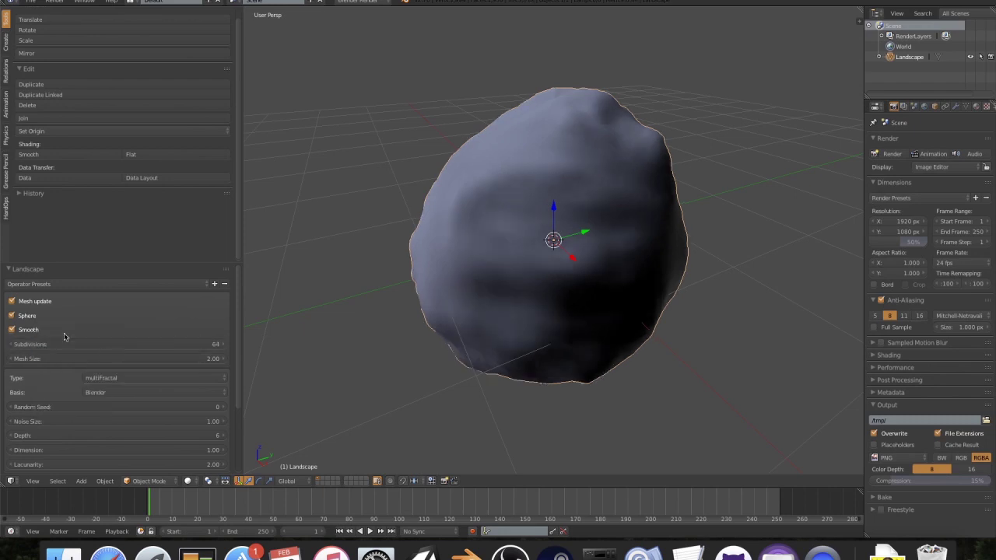
pyautogui.click(18, 317)
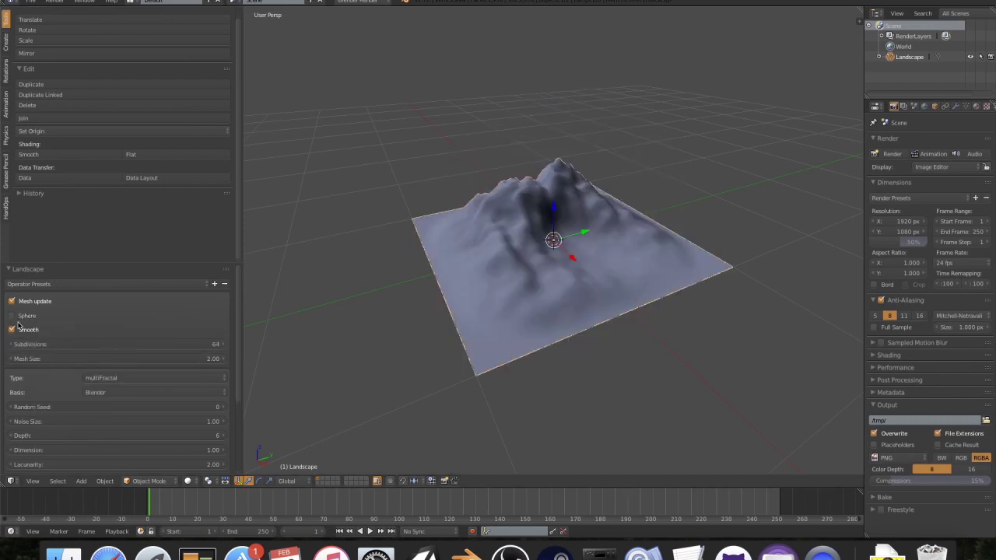
# Toggle Smooth shading off and on several times, leaving the terrain smooth-shaded
pyautogui.click(20, 332)
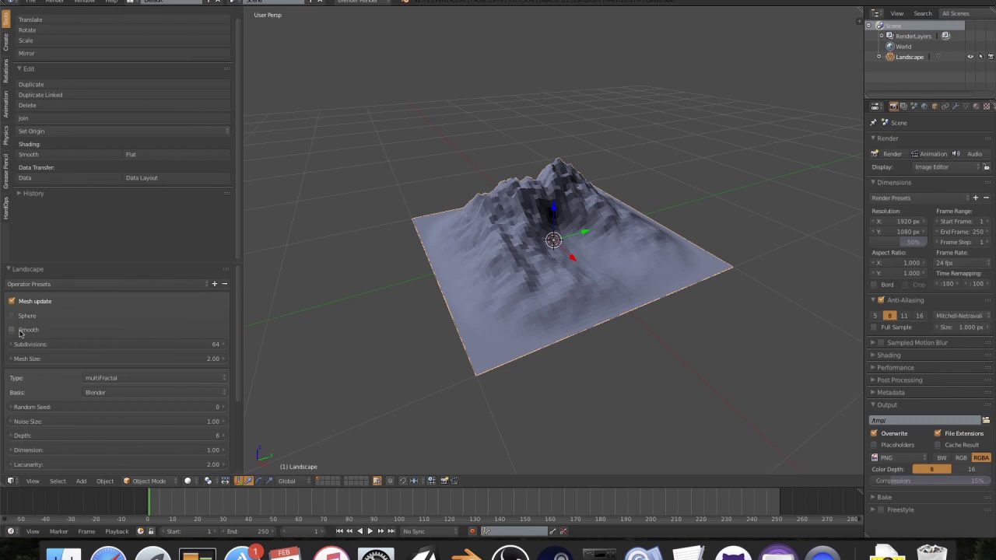
pyautogui.click(21, 331)
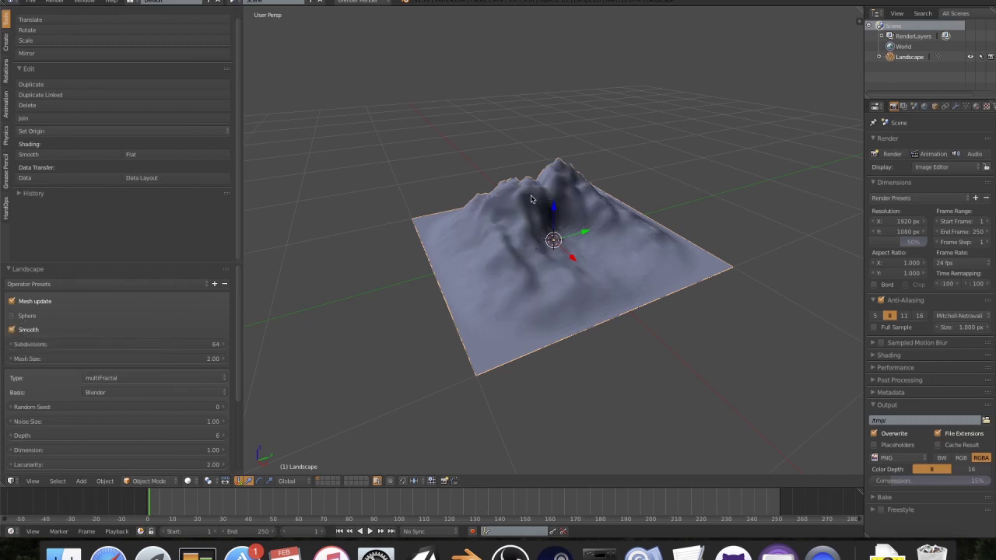
pyautogui.scroll(4, 531, 200)
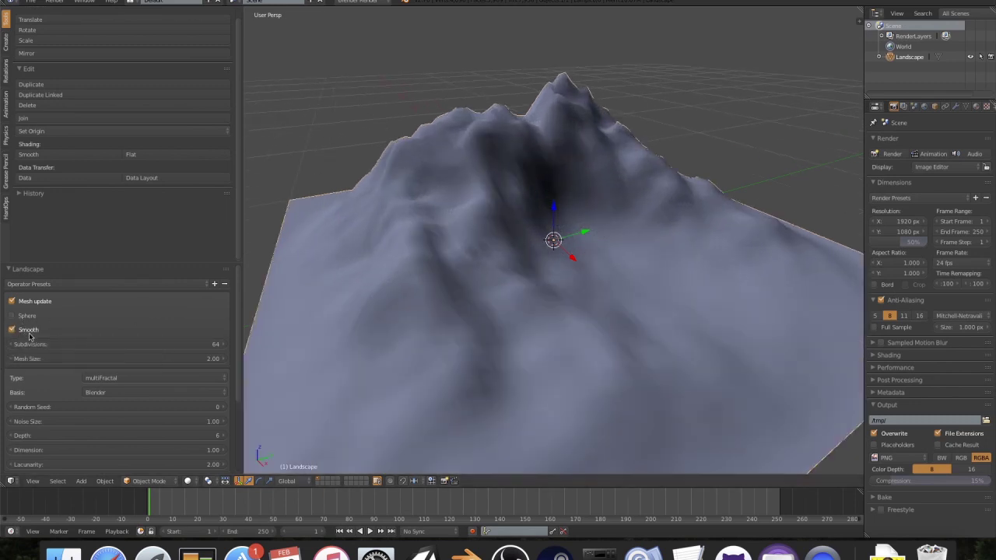
pyautogui.click(12, 330)
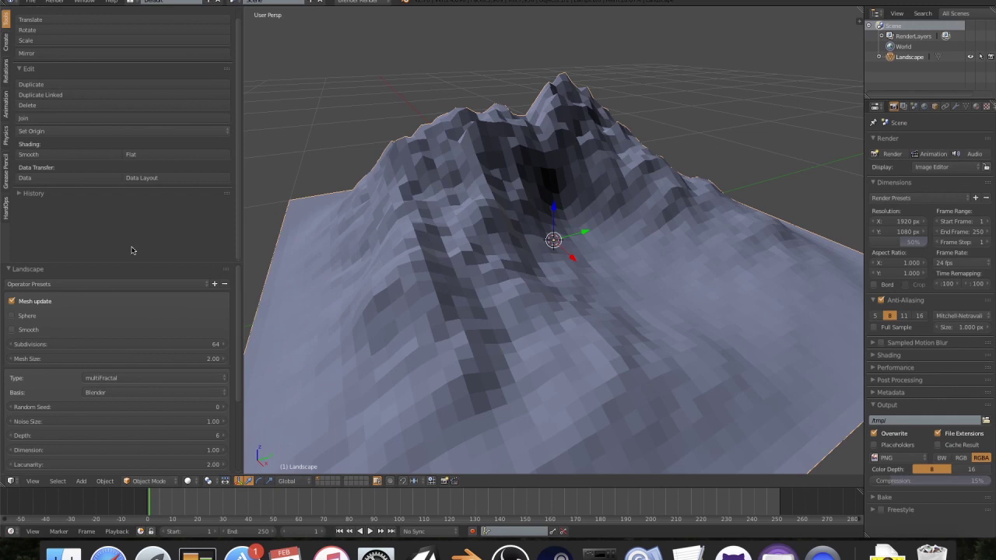
pyautogui.click(34, 333)
pyautogui.click(48, 333)
pyautogui.click(32, 333)
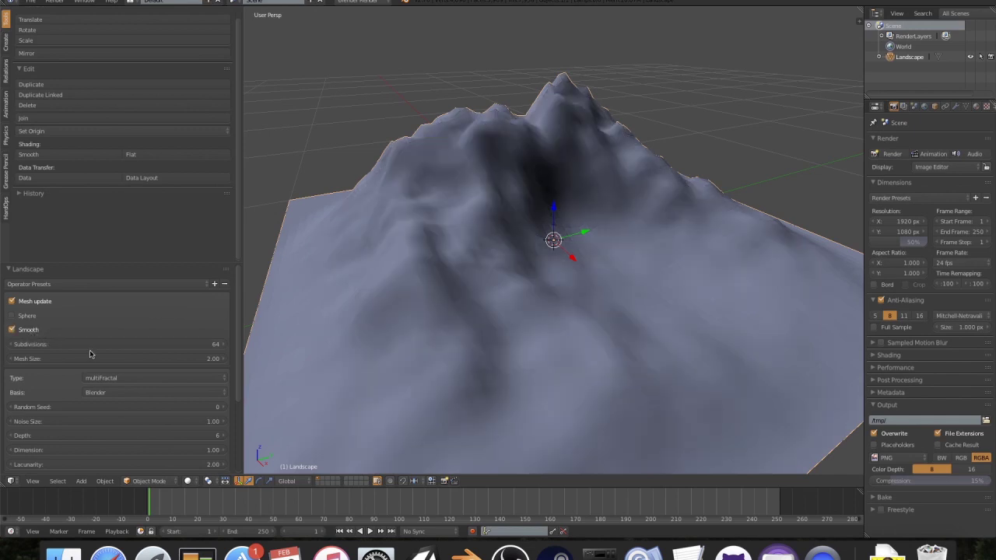
# Set Subdivisions to 100 and enlarge Mesh Size to about 2.80
pyautogui.click(175, 342)
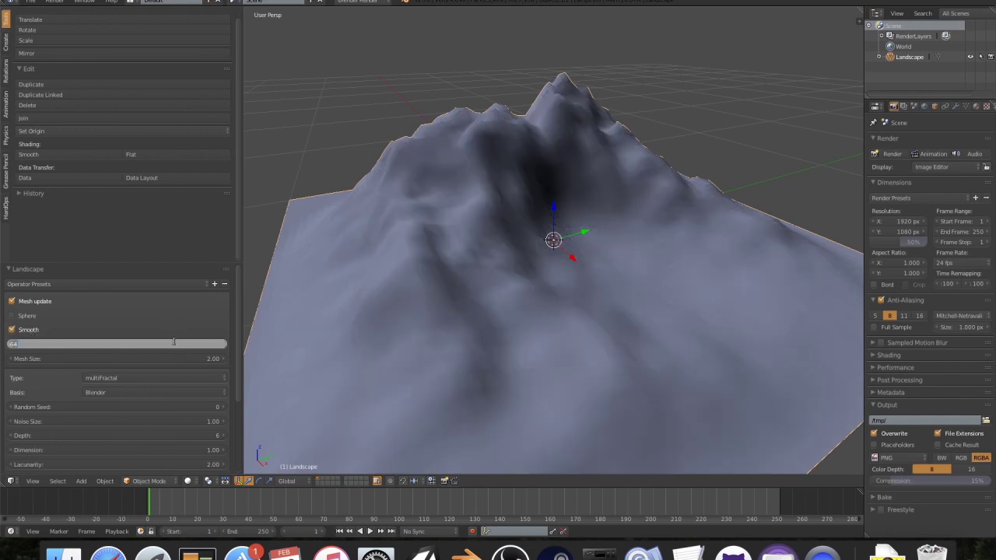
pyautogui.write('100')
pyautogui.press('Return')
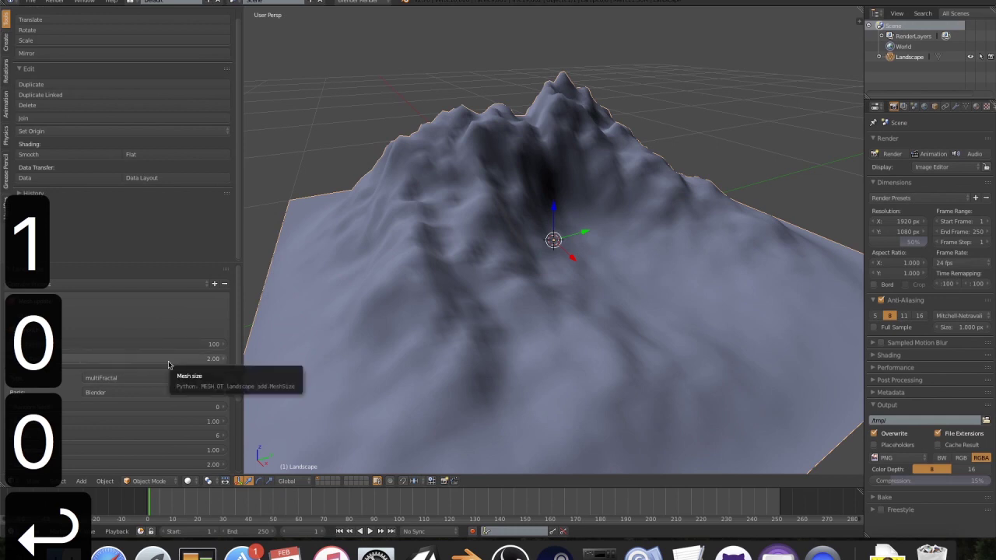
pyautogui.moveTo(169, 365); pyautogui.dragTo(168, 365)
# Test undo and redo with Cmd+Z, Shift+Cmd+Z and the History panel, restoring the landscape
pyautogui.press('super+z')
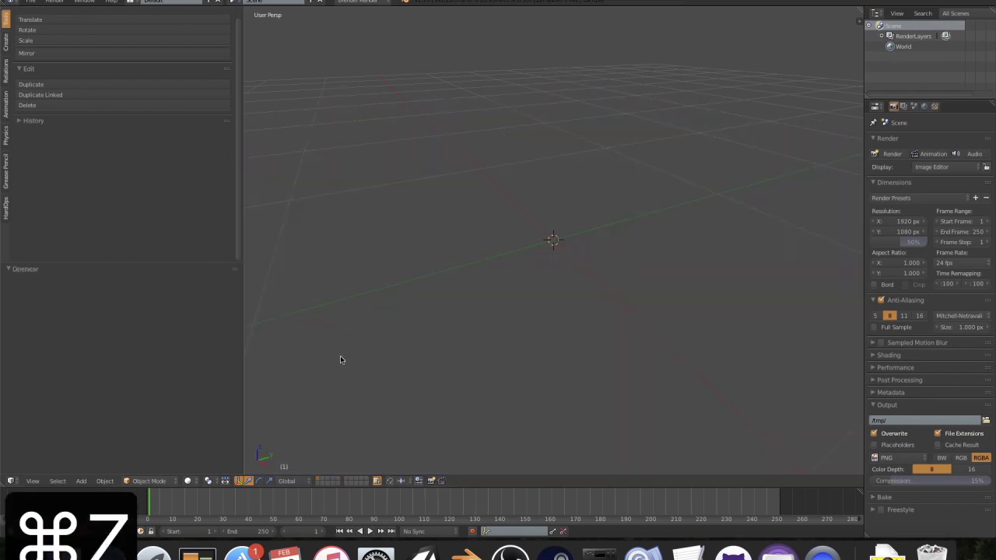
pyautogui.press('shift+super+z')
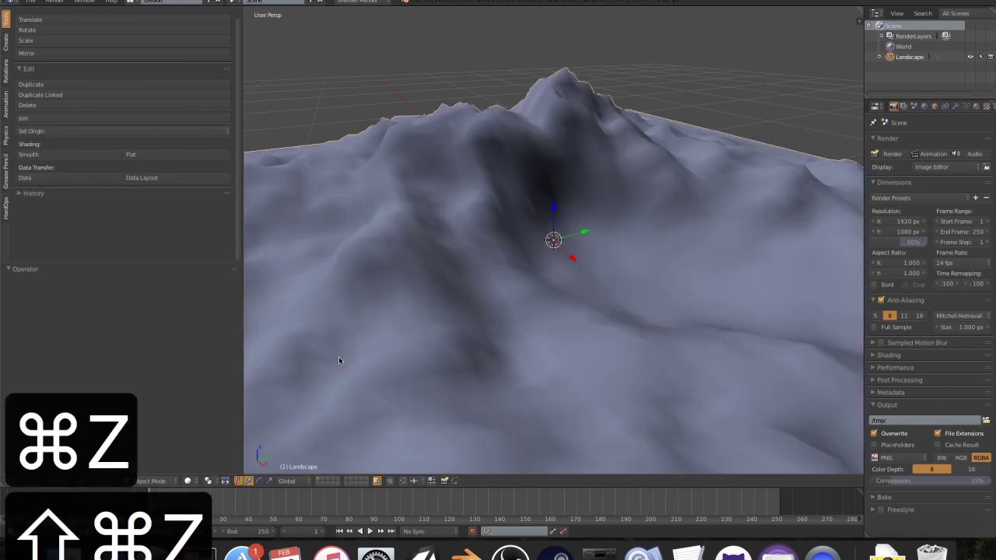
pyautogui.press('super+z')
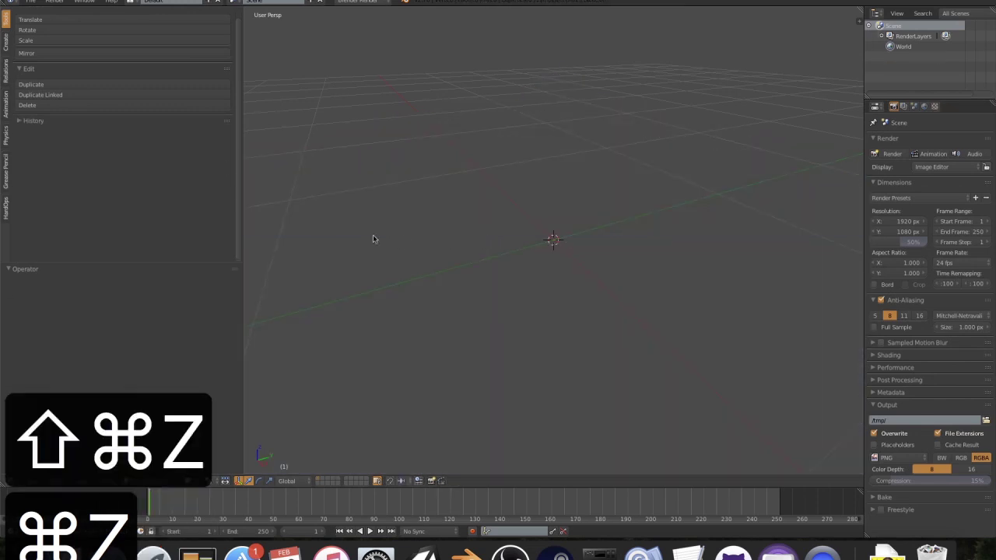
pyautogui.click(33, 121)
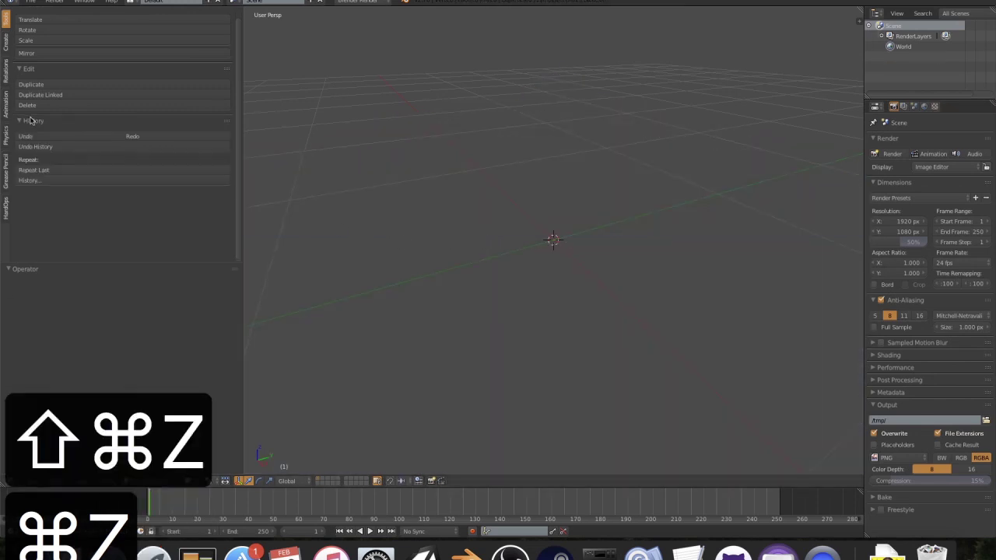
pyautogui.click(48, 171)
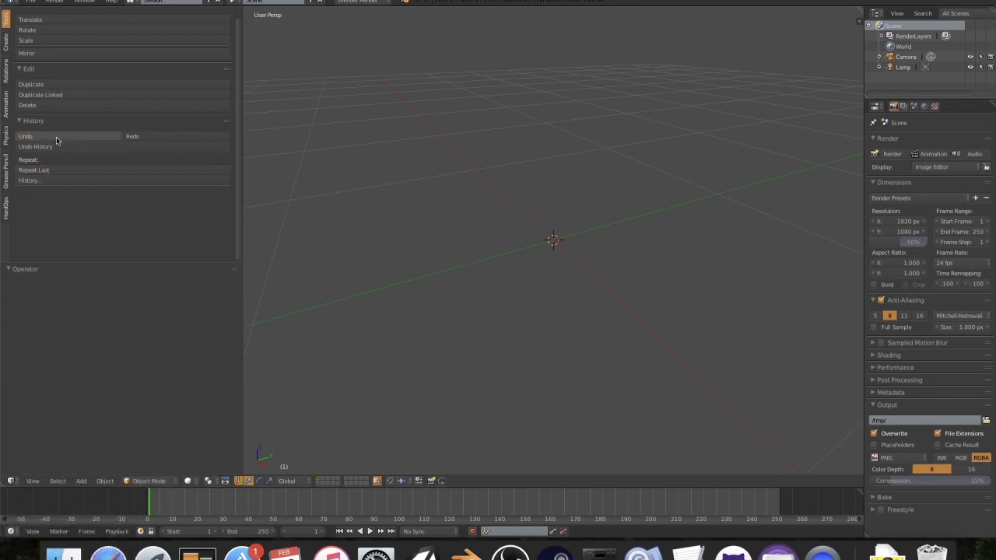
pyautogui.press('super+z')
pyautogui.press('super+shift+z')
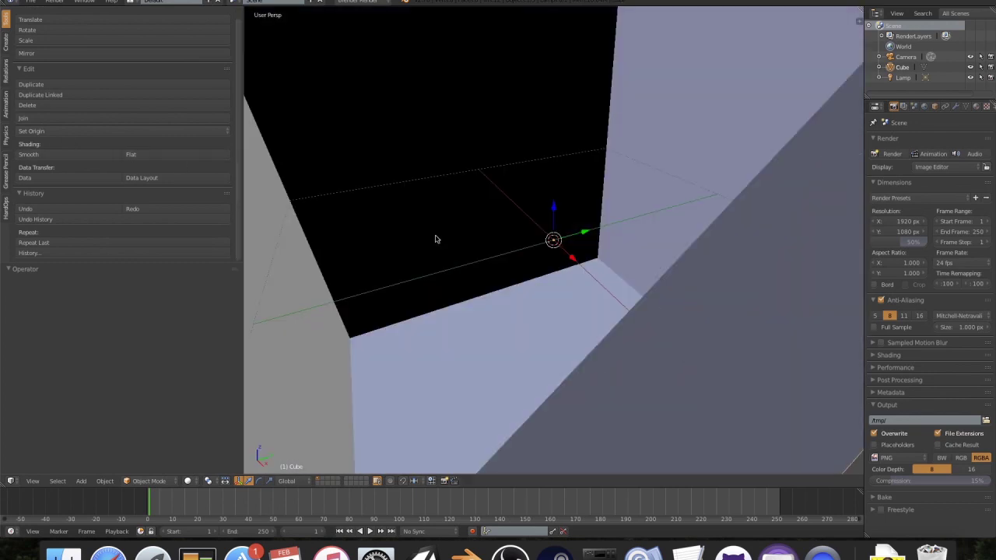
pyautogui.press('super+z')
pyautogui.press('super+z')
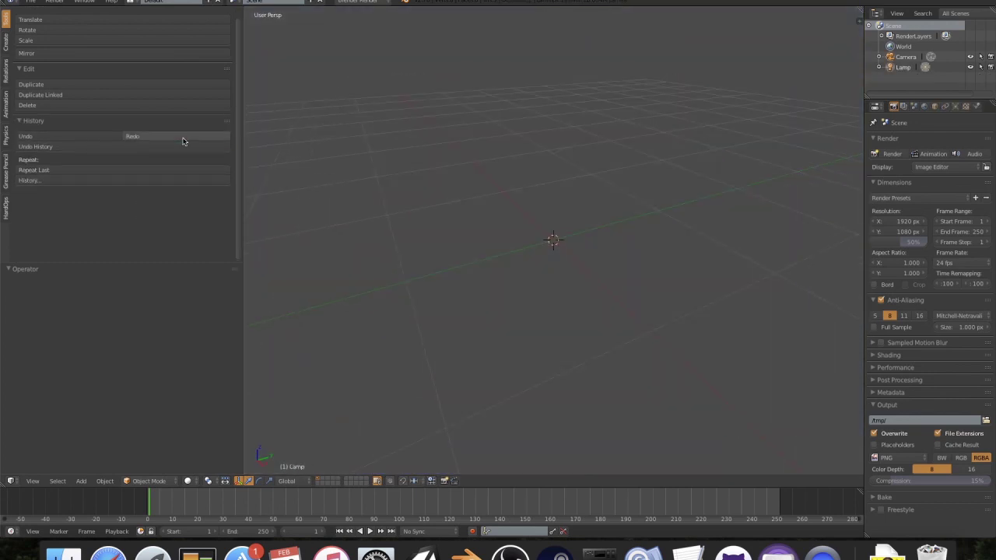
pyautogui.click(190, 134)
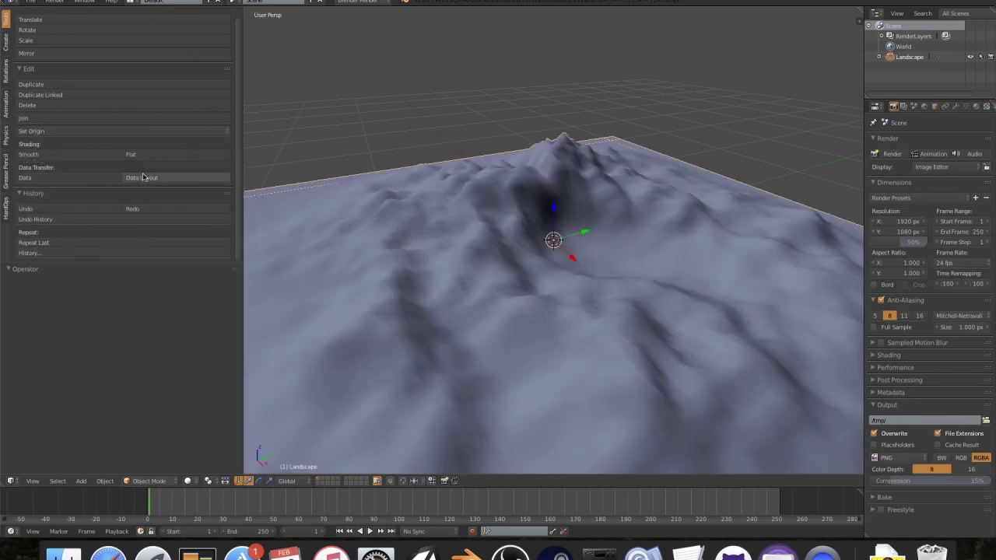
# Delete the landscape, leaving an empty grid
pyautogui.scroll(-5, 451, 196)
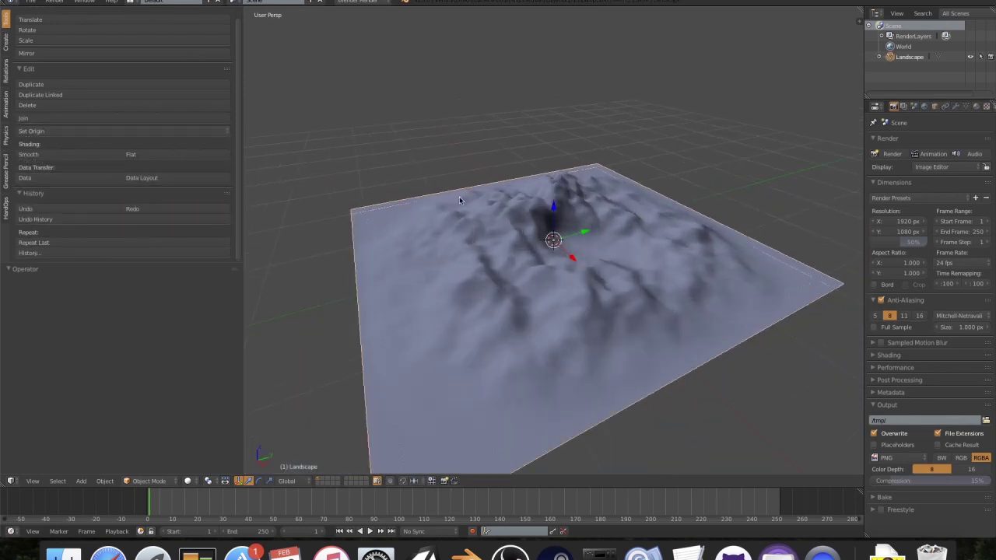
pyautogui.scroll(3, 459, 196)
pyautogui.press('x')
pyautogui.press('x')
pyautogui.click(584, 198)
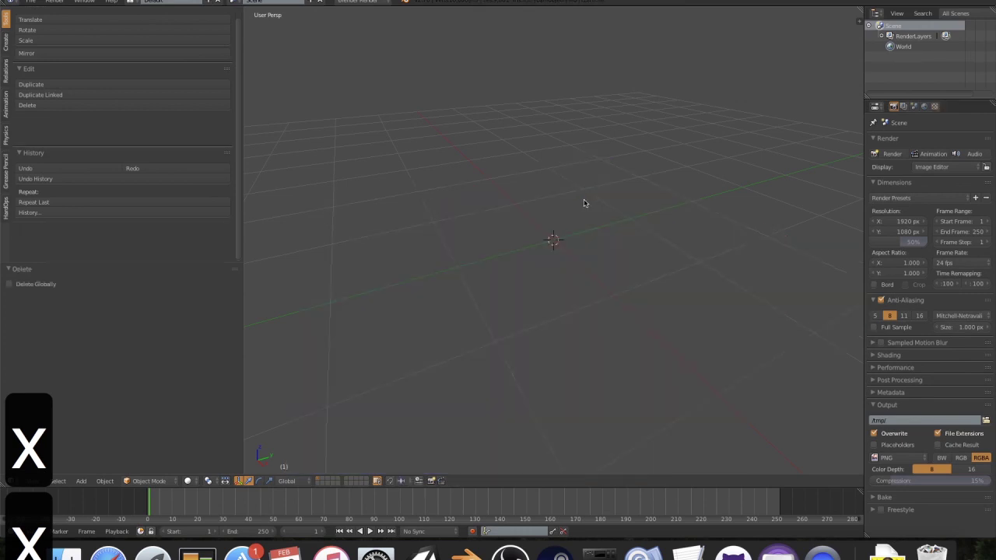
# Add a new Landscape mesh and orbit to a side view of it
pyautogui.hotkey('shift', 'a')
pyautogui.moveTo(554, 201)
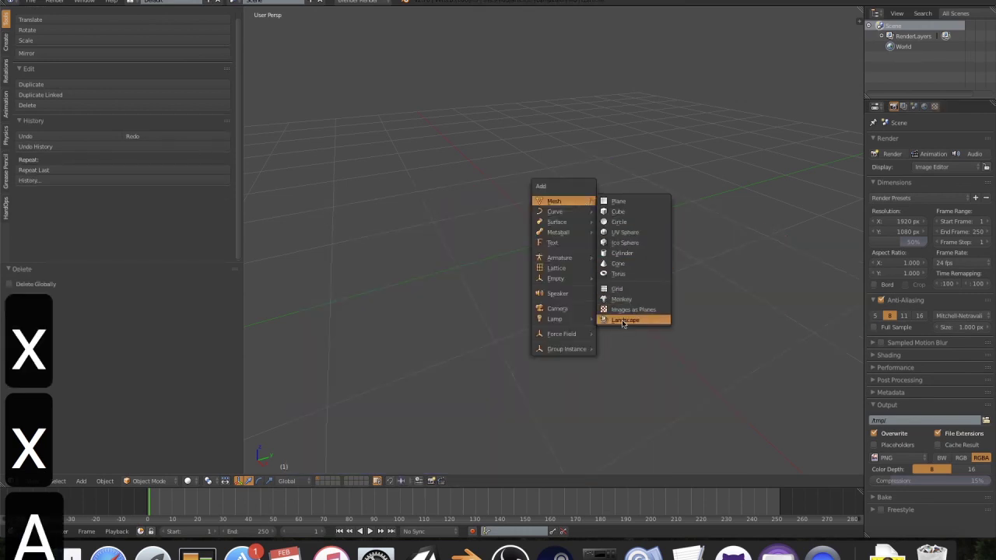
pyautogui.click(622, 320)
pyautogui.scroll(-2, 616, 268)
pyautogui.scroll(3, 616, 269)
pyautogui.moveTo(615, 268); pyautogui.dragTo(591, 267, button='middle')
# Reset Mesh Size to its default 2.00 and orbit to look down on the mountain
pyautogui.rightClick(189, 360)
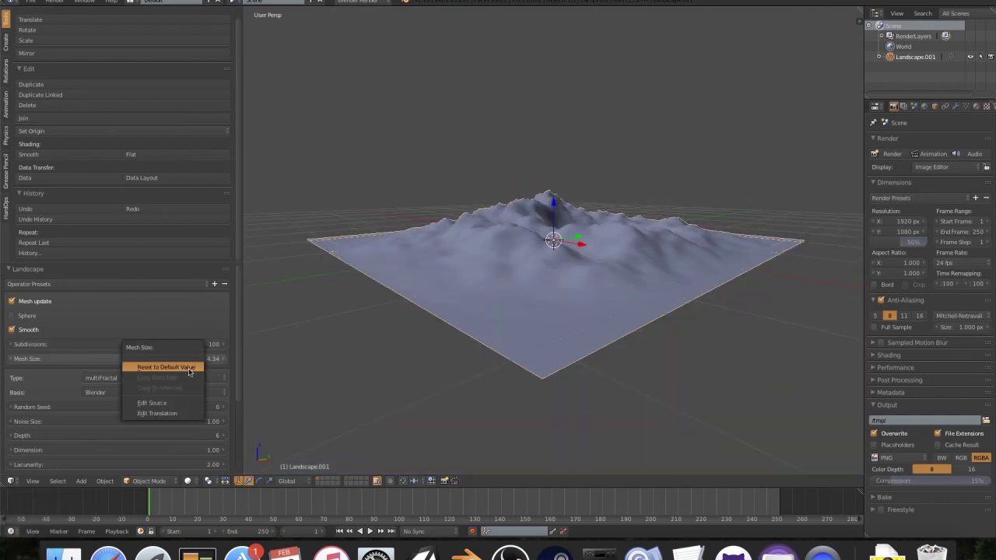
pyautogui.click(188, 368)
pyautogui.scroll(5, 560, 262)
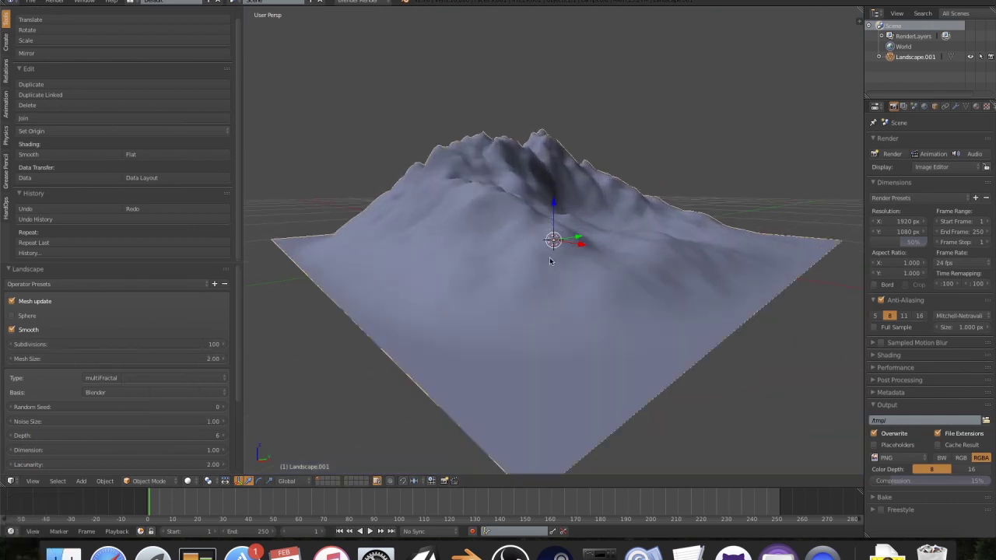
pyautogui.moveTo(561, 262); pyautogui.dragTo(570, 290, button='middle')
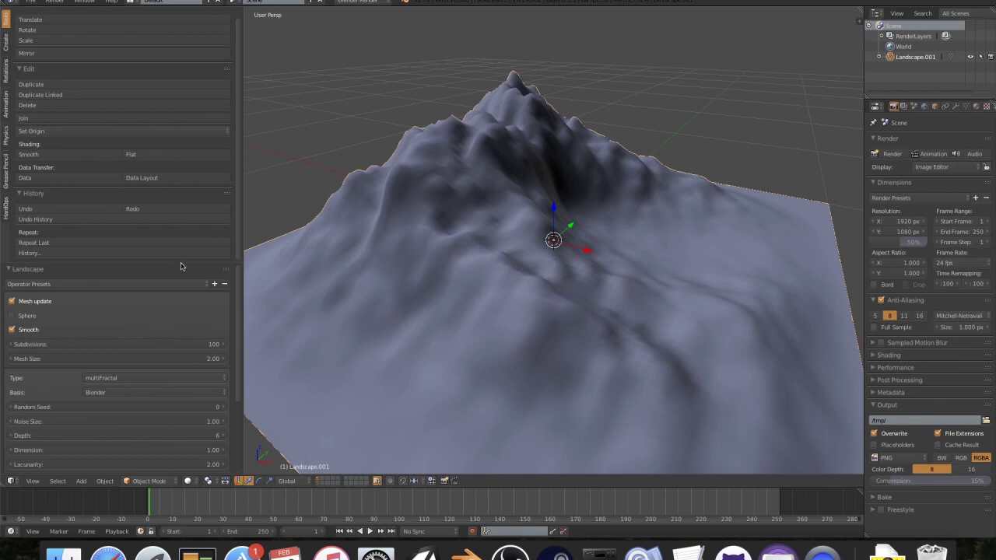
pyautogui.scroll(-2, 49, 371)
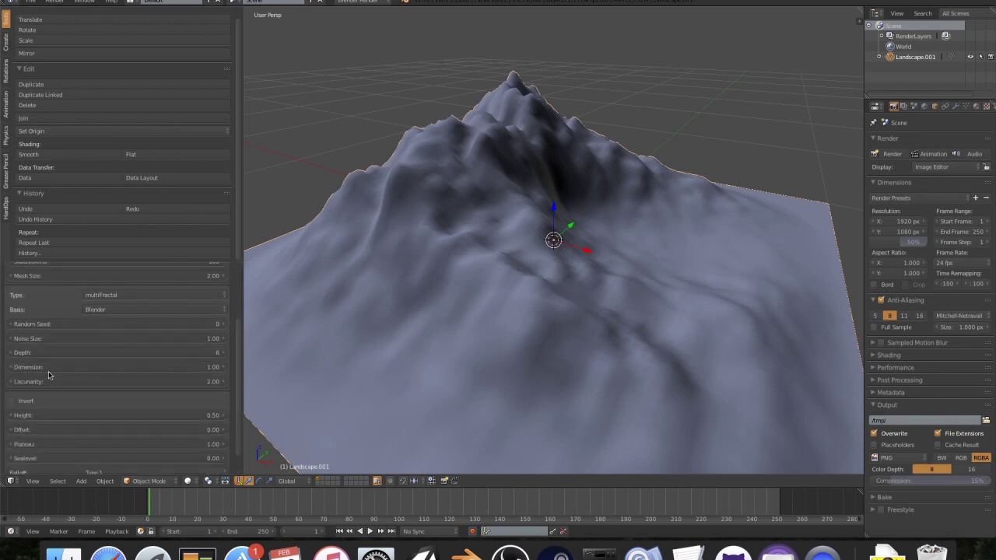
pyautogui.click(172, 336)
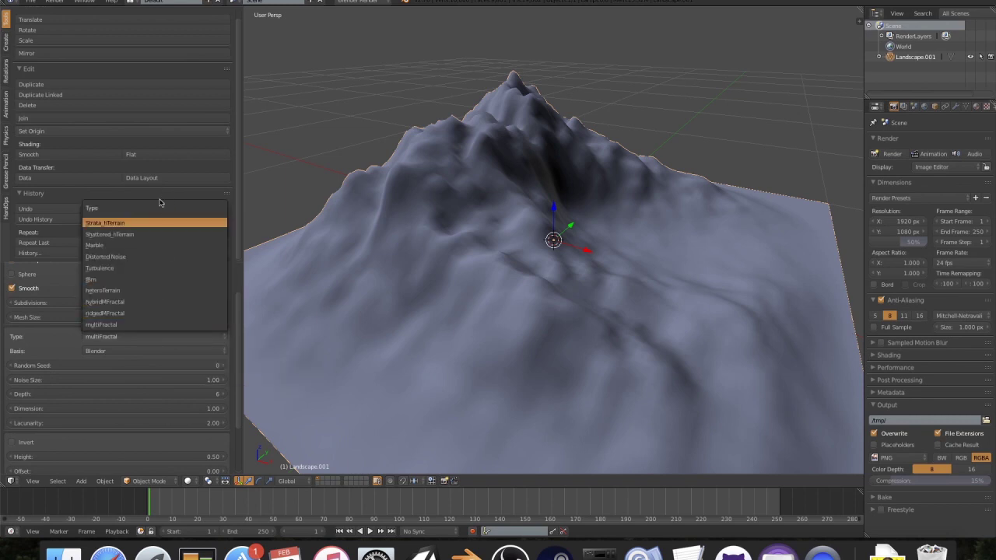
pyautogui.click(131, 338)
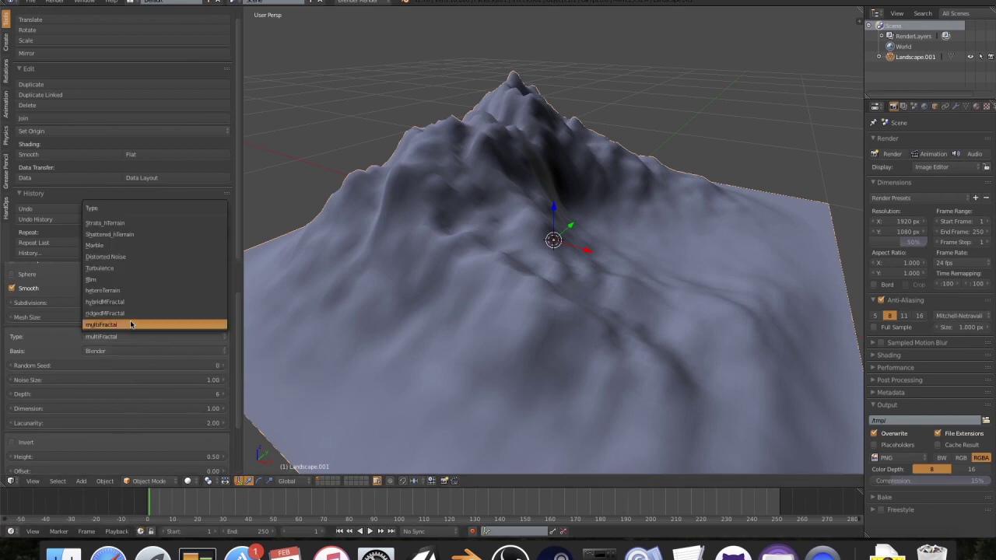
pyautogui.click(101, 266)
pyautogui.moveTo(543, 291); pyautogui.dragTo(693, 182, button='middle')
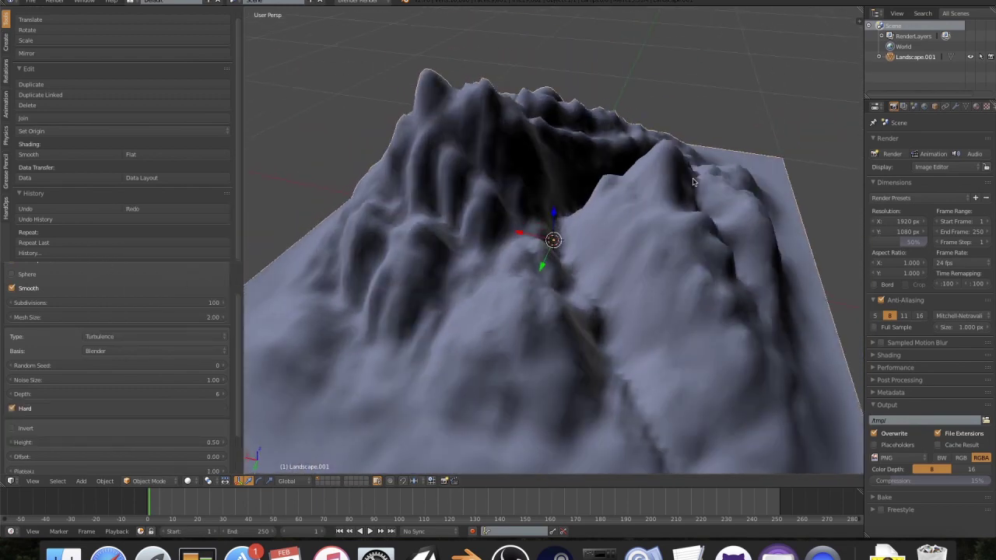
pyautogui.scroll(-3, 615, 363)
pyautogui.scroll(5, 611, 350)
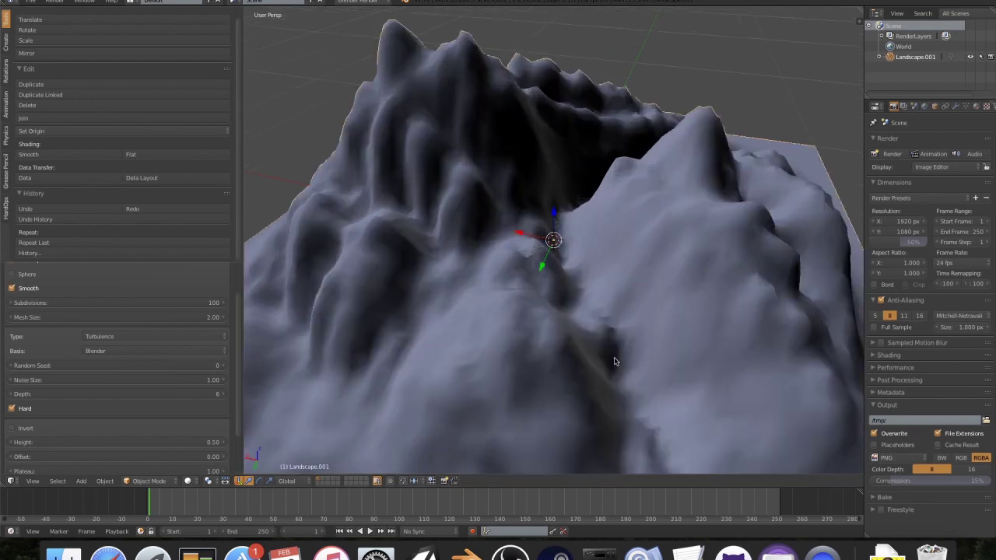
pyautogui.scroll(-3, 601, 319)
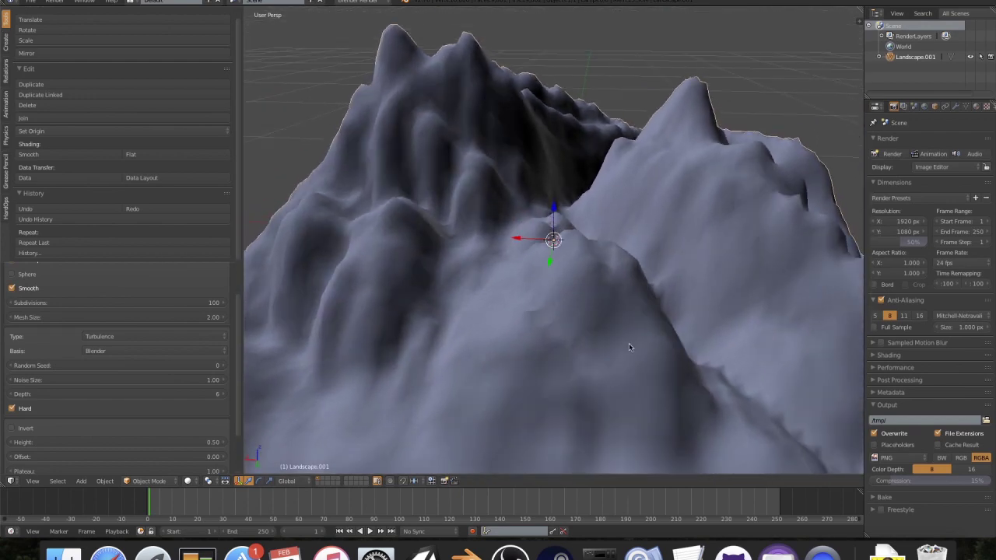
pyautogui.scroll(-5, 629, 343)
pyautogui.scroll(4, 626, 343)
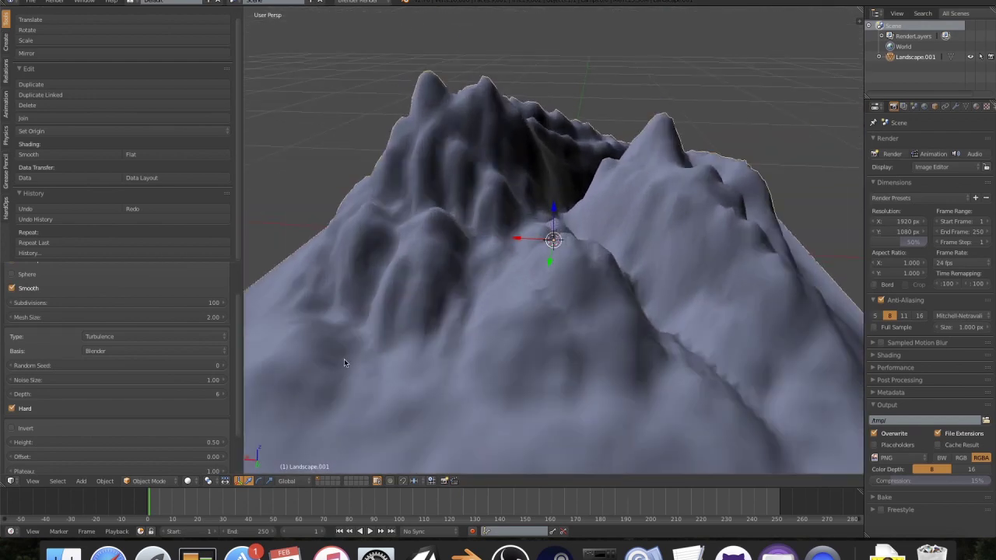
pyautogui.click(186, 351)
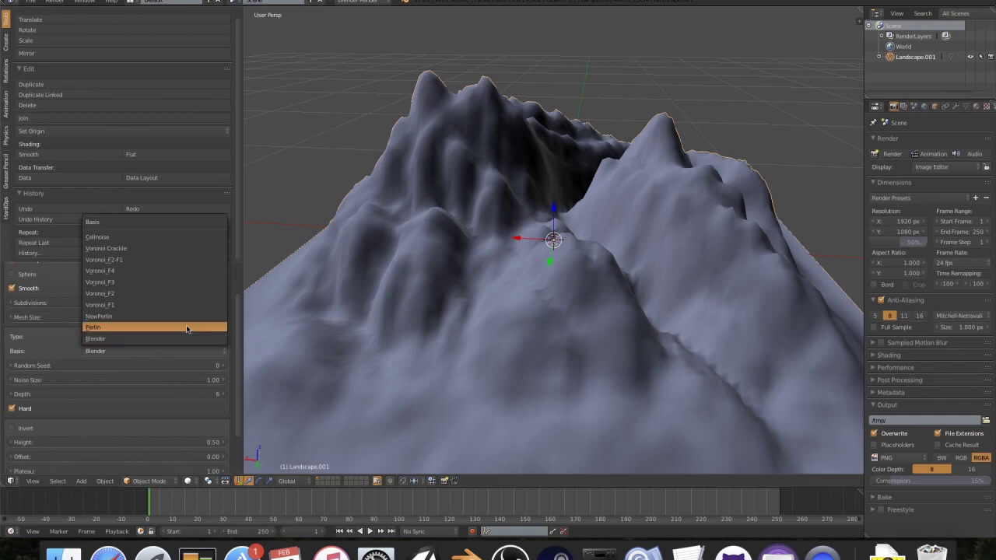
pyautogui.click(187, 328)
pyautogui.moveTo(594, 337); pyautogui.dragTo(787, 334, button='middle')
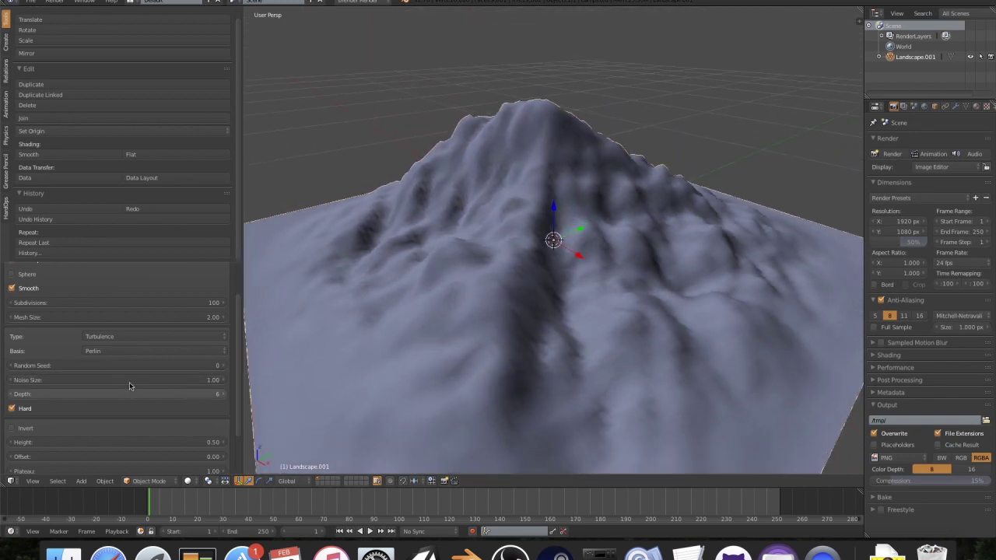
pyautogui.click(130, 350)
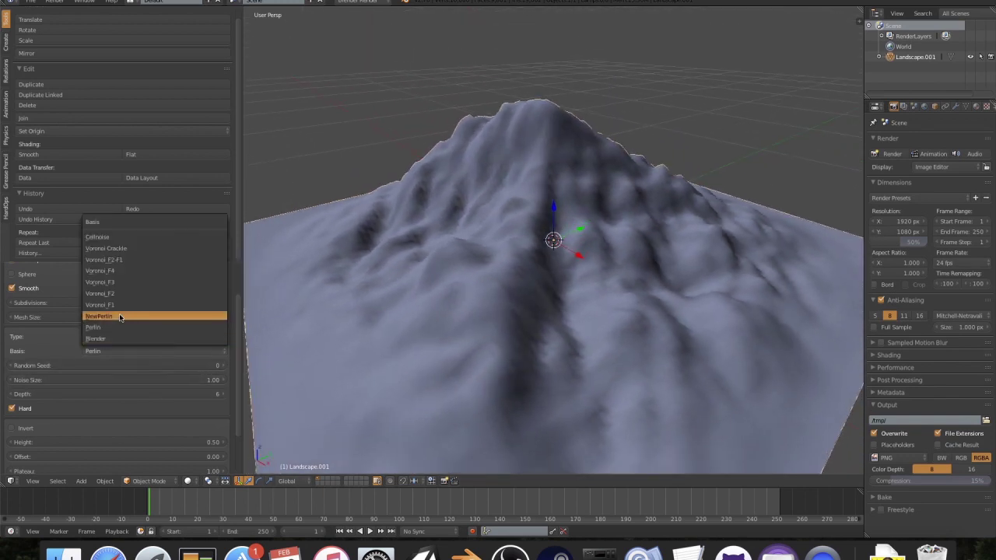
pyautogui.click(119, 316)
pyautogui.click(114, 351)
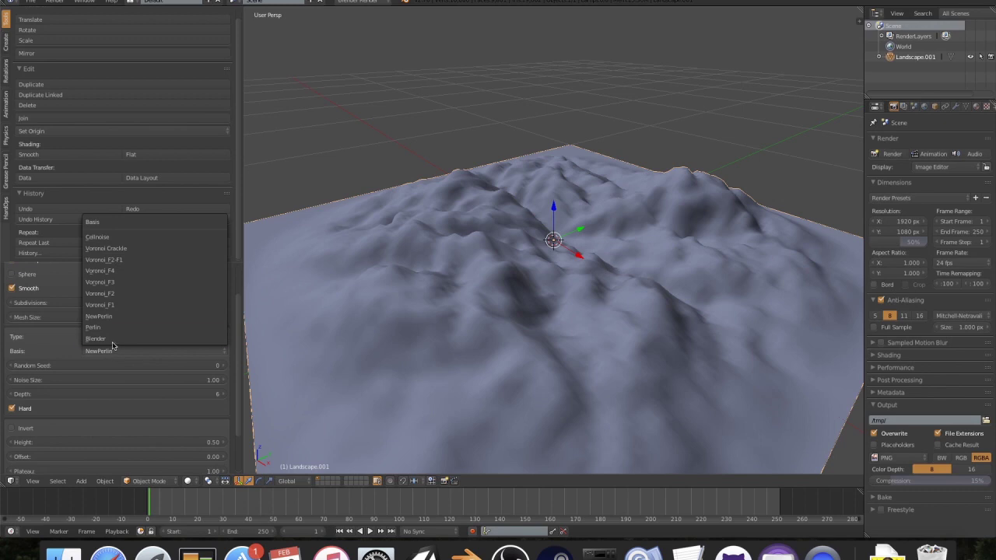
pyautogui.click(109, 339)
pyautogui.click(117, 351)
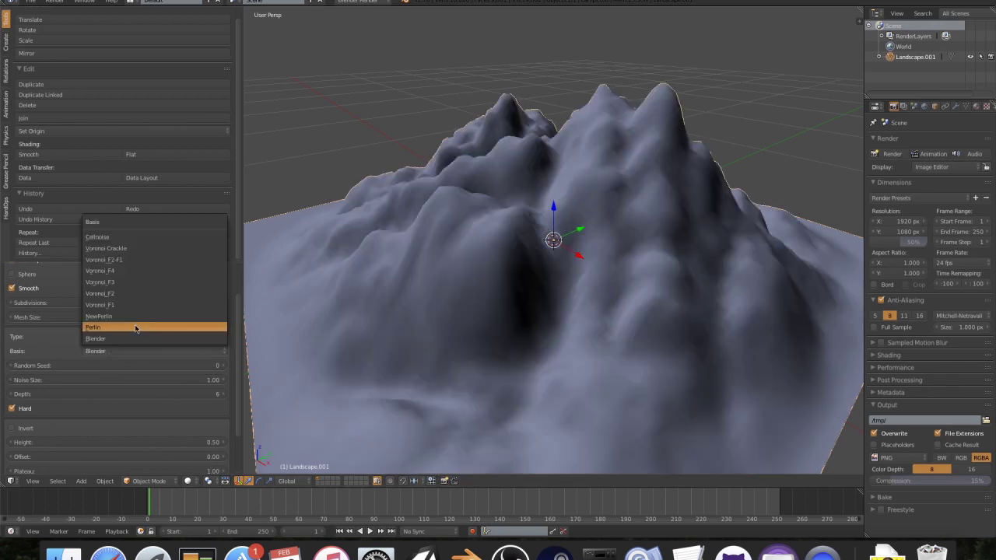
pyautogui.click(125, 237)
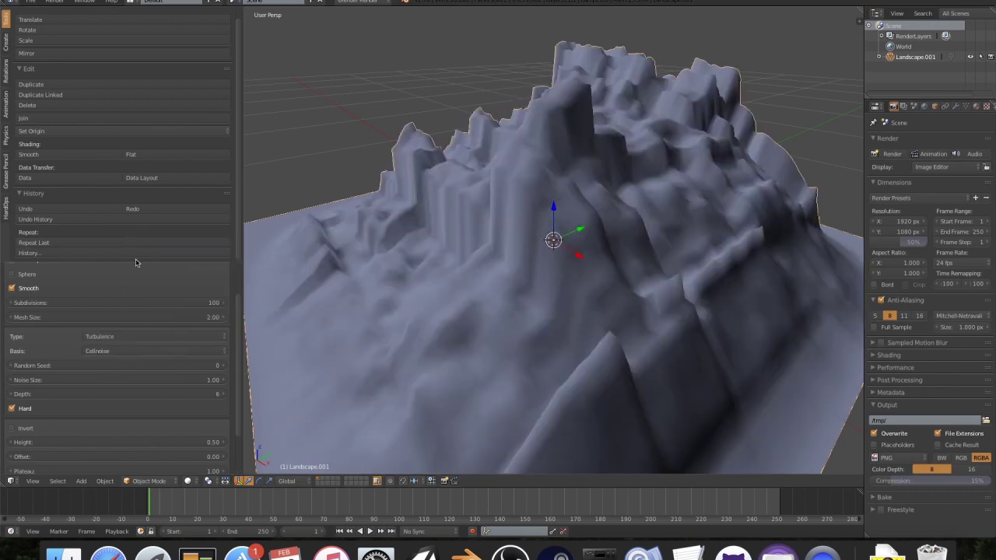
pyautogui.moveTo(469, 255); pyautogui.dragTo(545, 257, button='middle')
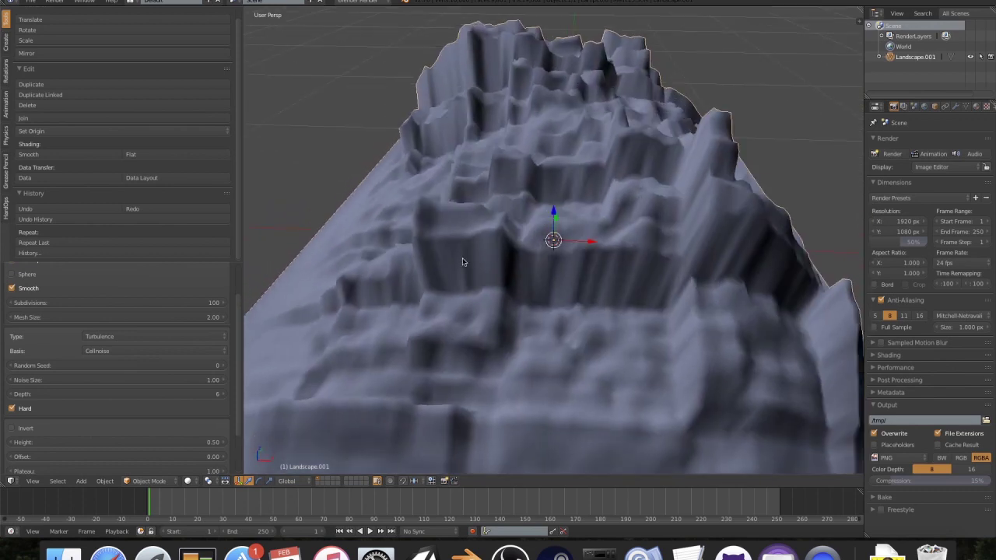
pyautogui.click(127, 350)
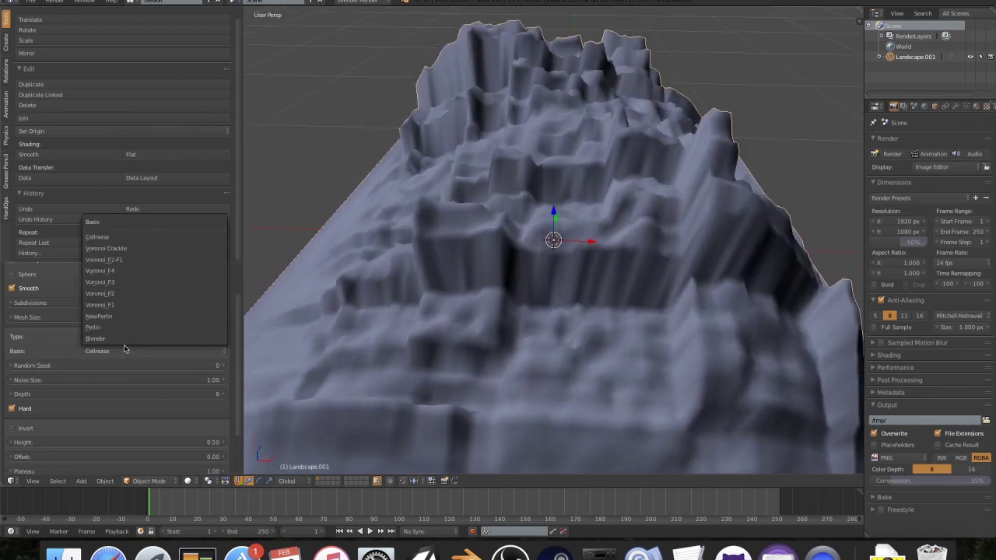
pyautogui.click(149, 249)
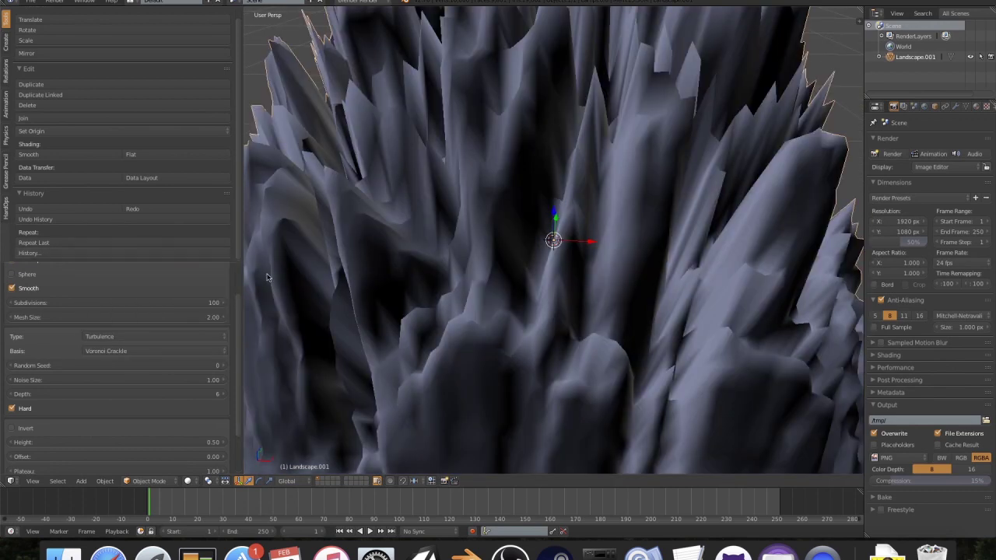
pyautogui.click(173, 337)
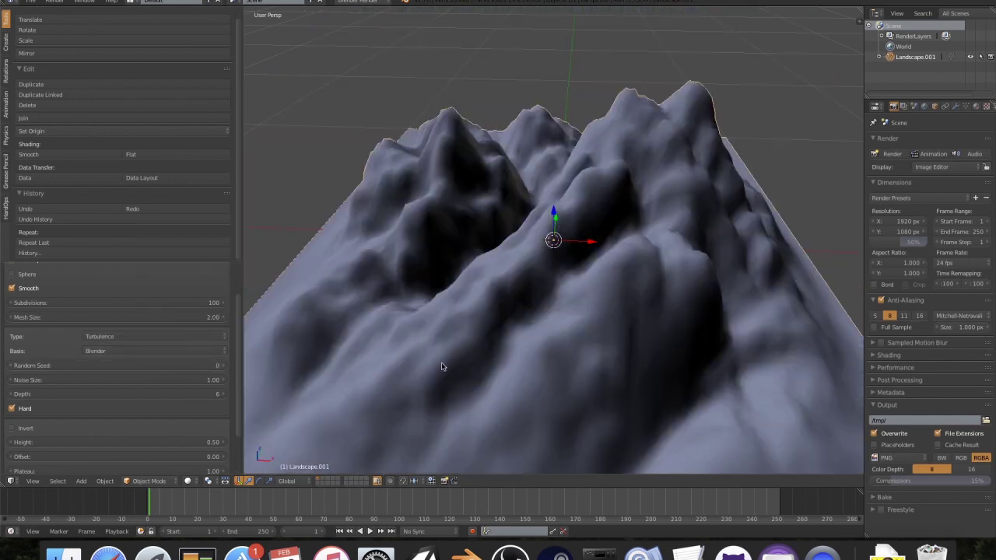
pyautogui.scroll(-5, 441, 362)
pyautogui.moveTo(494, 357); pyautogui.dragTo(656, 374, button='middle')
pyautogui.scroll(2, 136, 392)
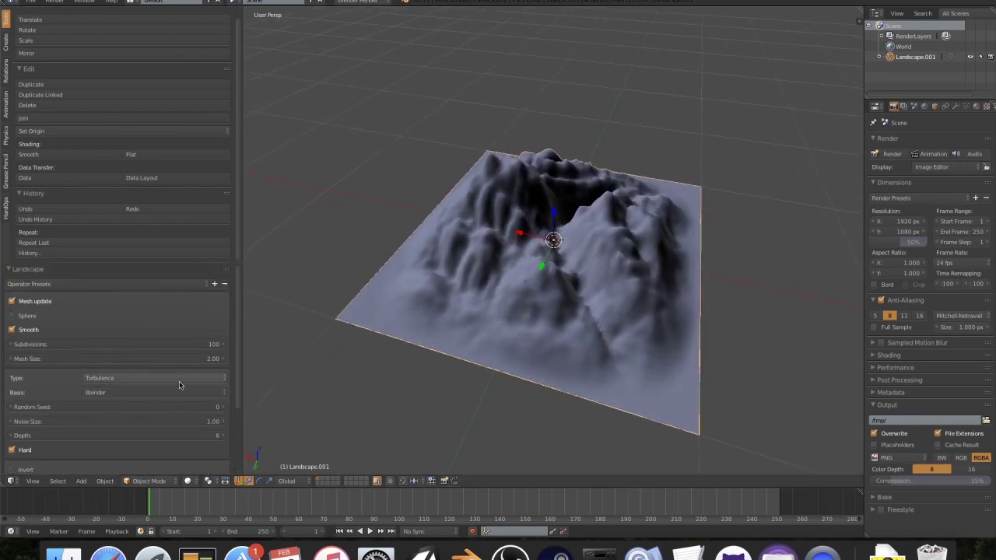
pyautogui.scroll(-3, 624, 241)
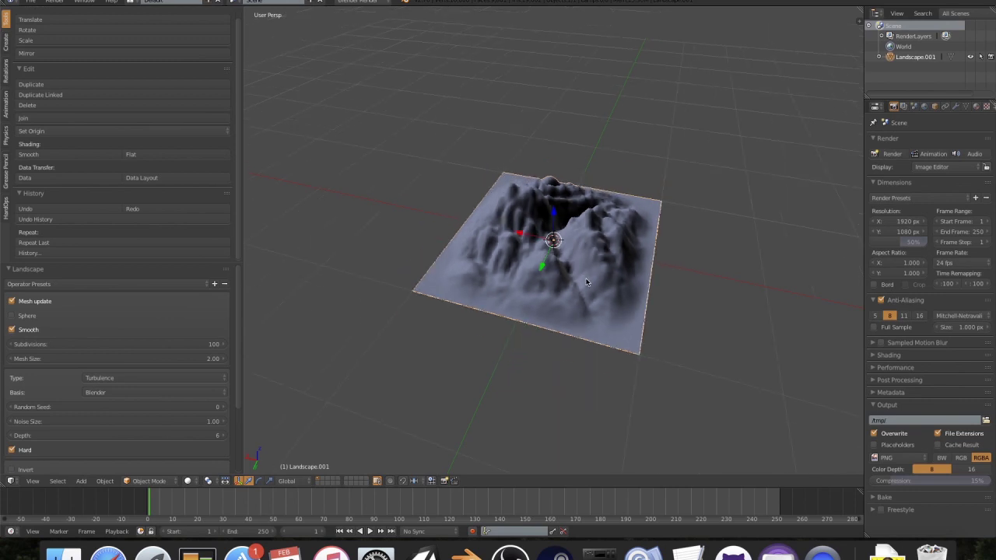
pyautogui.moveTo(607, 249); pyautogui.dragTo(576, 260, button='middle')
pyautogui.scroll(6, 566, 263)
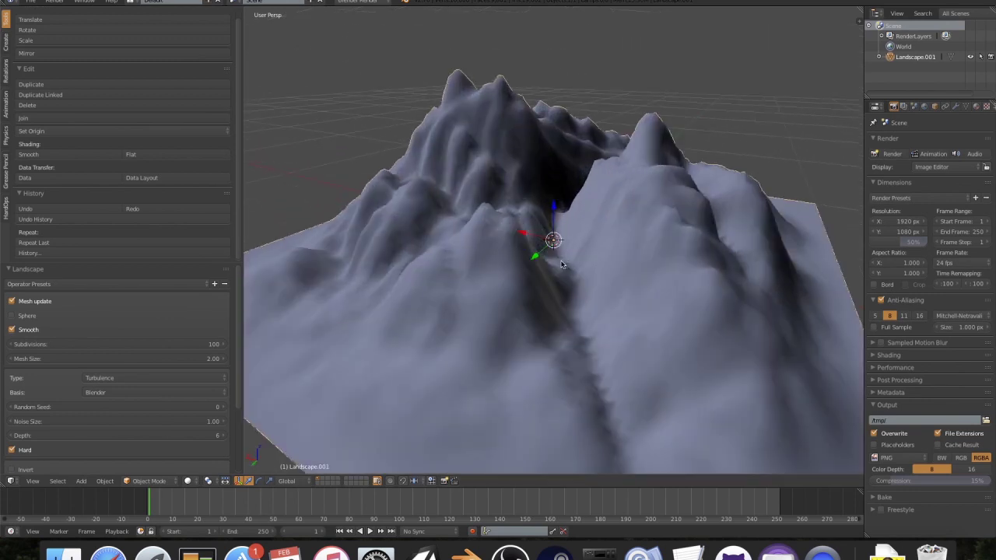
# Raise Random Seed to 4 and drag Noise Size below 1, to about 0.43
pyautogui.click(222, 408)
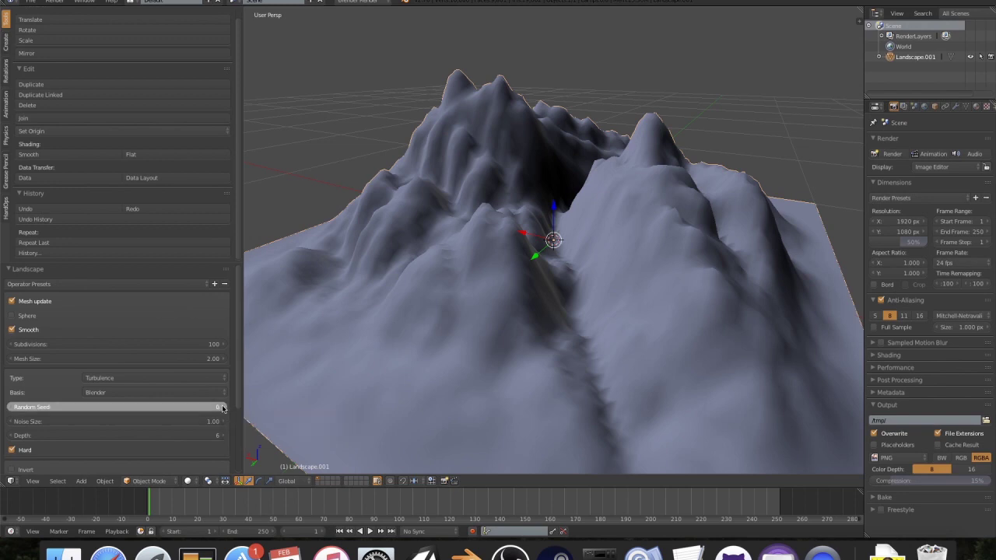
pyautogui.click(221, 408)
pyautogui.click(222, 408)
pyautogui.click(222, 408)
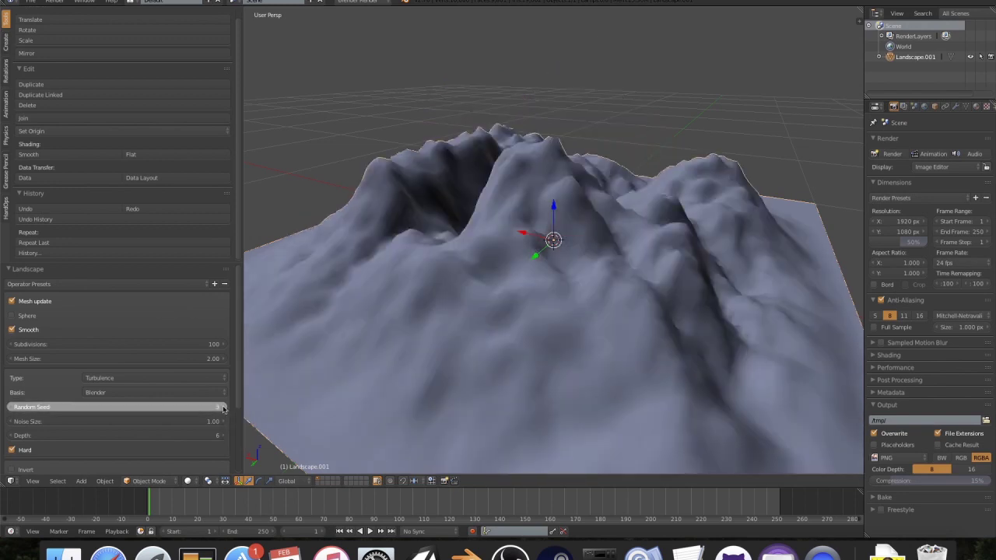
pyautogui.moveTo(615, 358); pyautogui.dragTo(365, 359, button='middle')
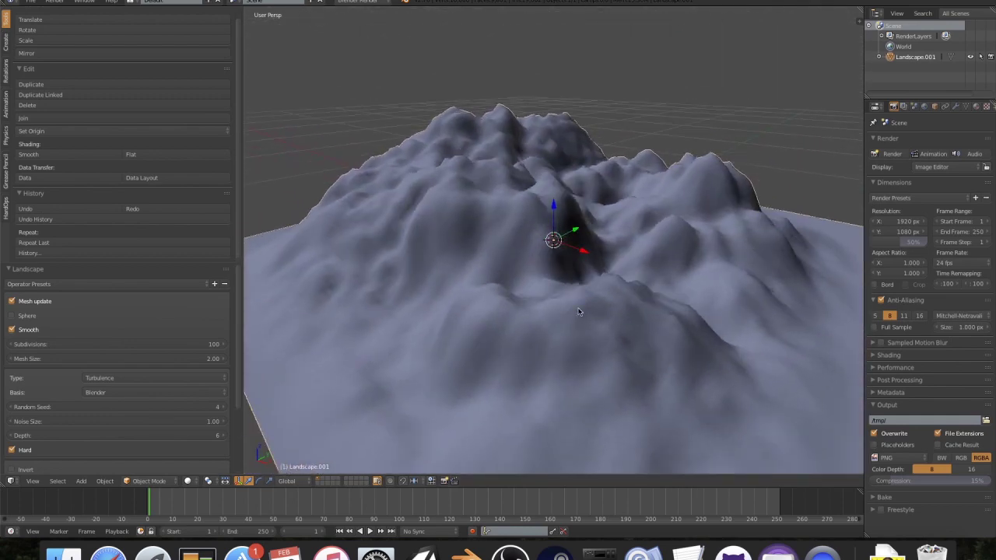
pyautogui.moveTo(166, 421)
pyautogui.mouseDown()
pyautogui.moveTo(213, 421)
pyautogui.moveTo(128, 423)
pyautogui.moveTo(183, 424)
pyautogui.mouseUp()
# Reset Noise Size to 1.00, then raise Depth to 13 and reset it to 10
pyautogui.rightClick(165, 426)
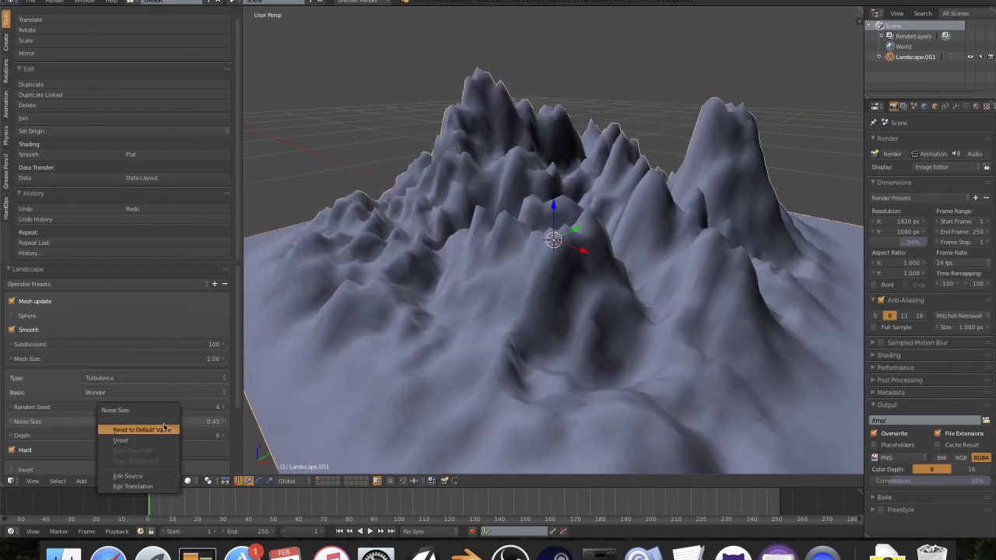
pyautogui.click(141, 430)
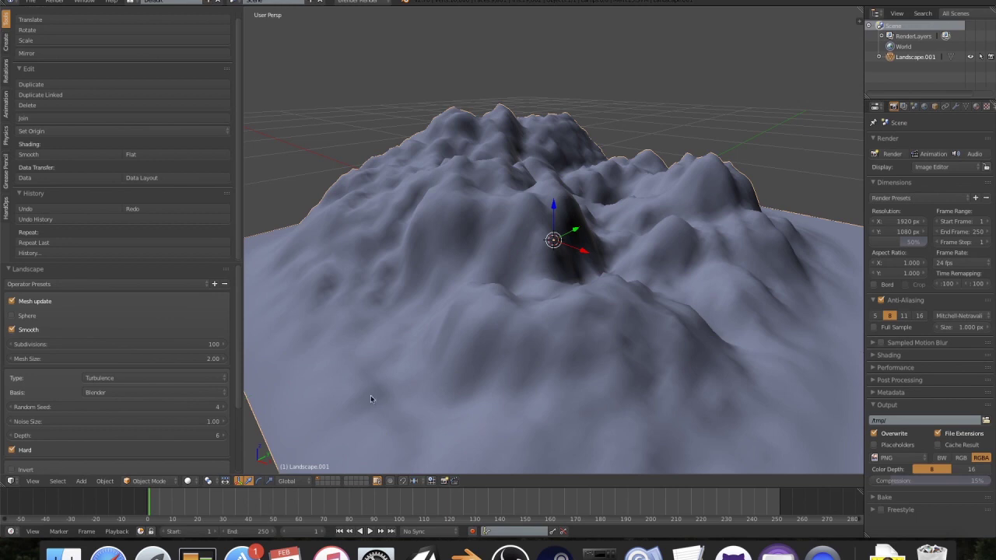
pyautogui.moveTo(155, 439); pyautogui.dragTo(163, 440)
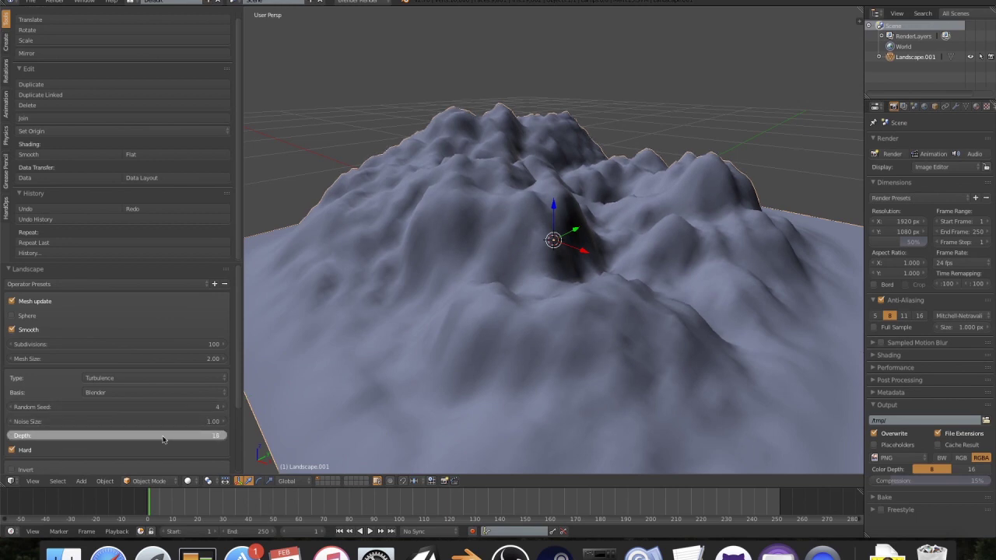
pyautogui.moveTo(163, 440); pyautogui.dragTo(160, 437)
pyautogui.rightClick(158, 436)
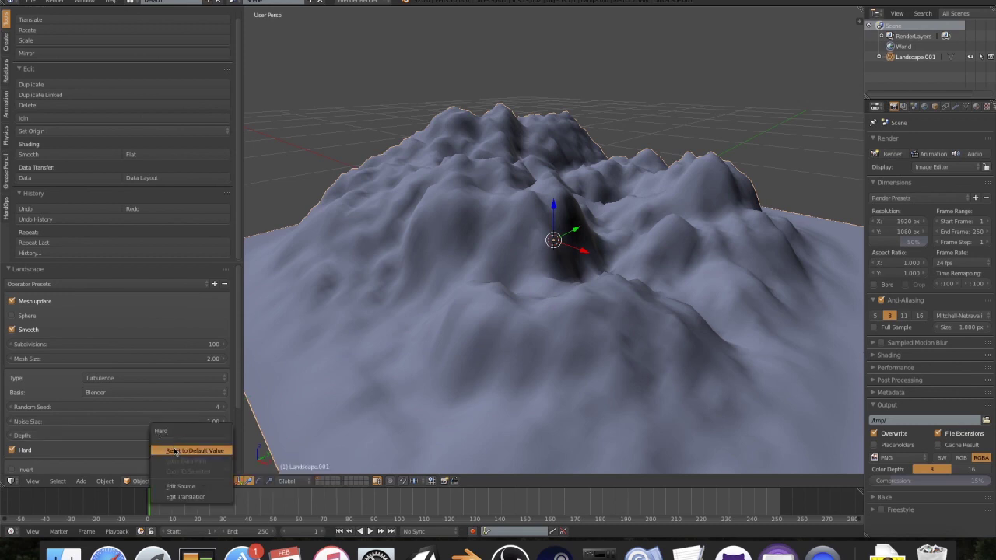
pyautogui.click(175, 452)
# Toggle Hard noise off, on and off again, leaving it off
pyautogui.moveTo(611, 351); pyautogui.dragTo(572, 348, button='middle')
pyautogui.scroll(-4, 116, 365)
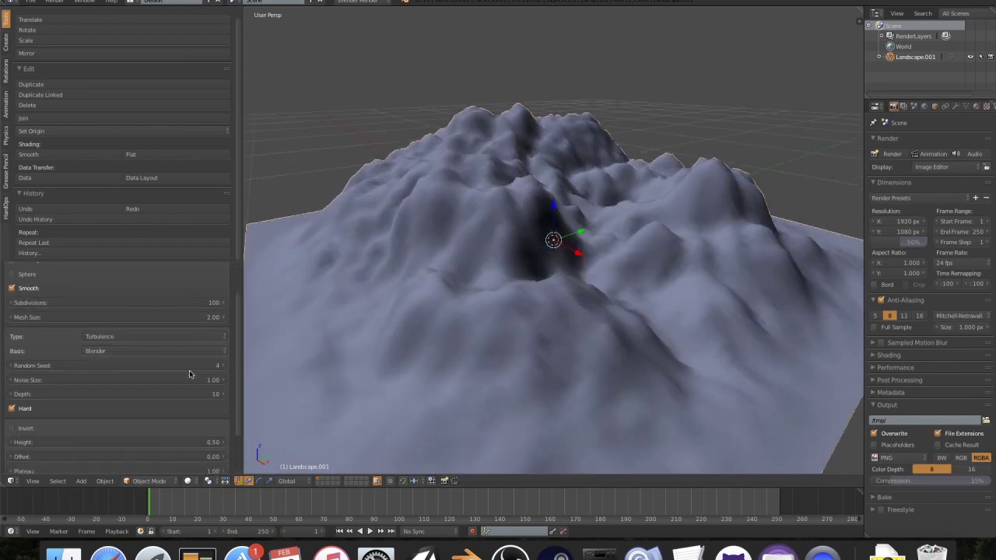
pyautogui.click(13, 367)
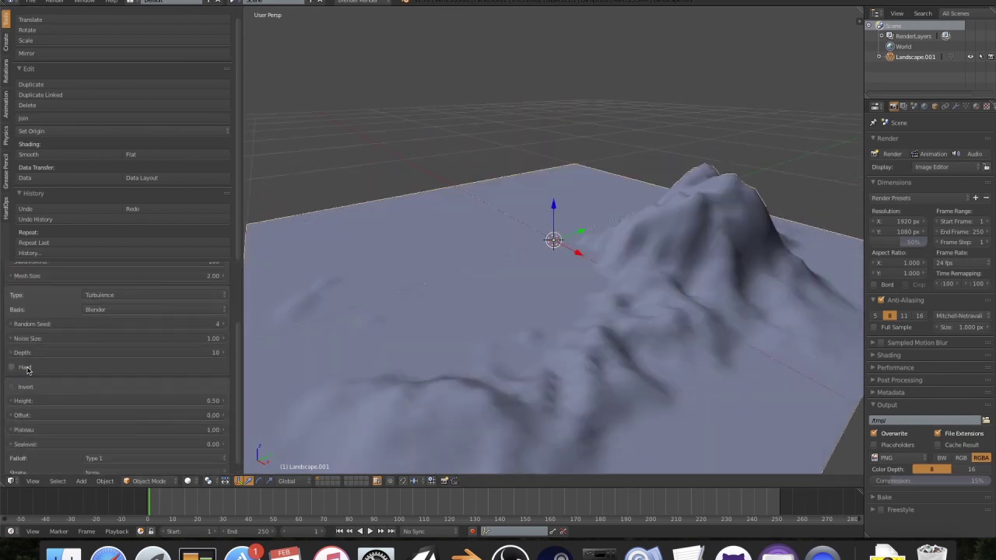
pyautogui.click(27, 370)
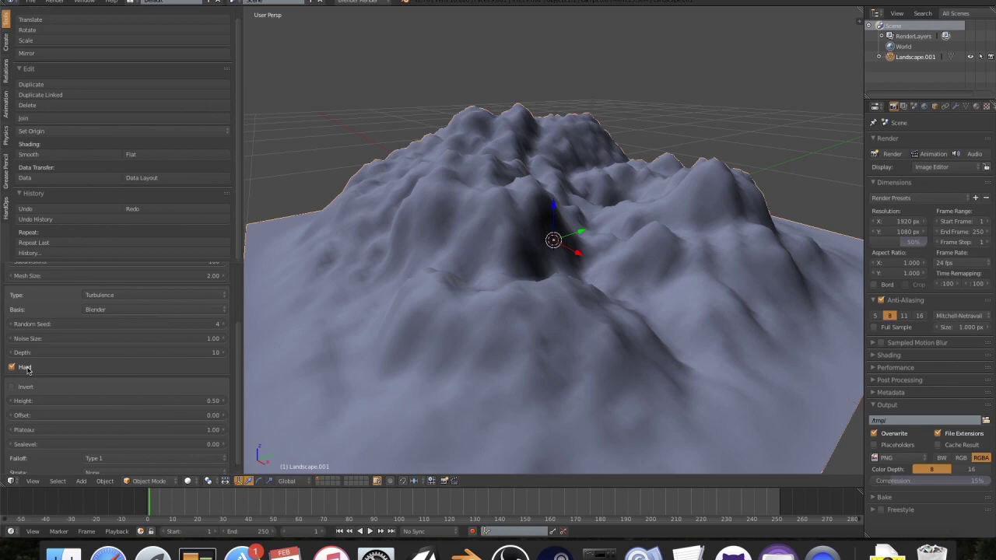
pyautogui.click(26, 370)
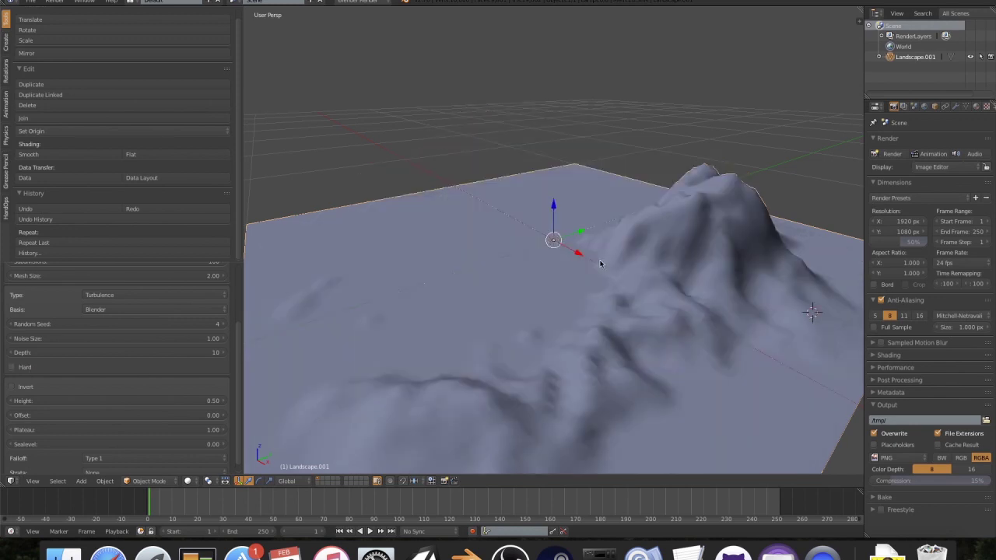
# Snap the 3D cursor to the centre, then to the selected landscape, and undo via History
pyautogui.hotkey('shift', 's')
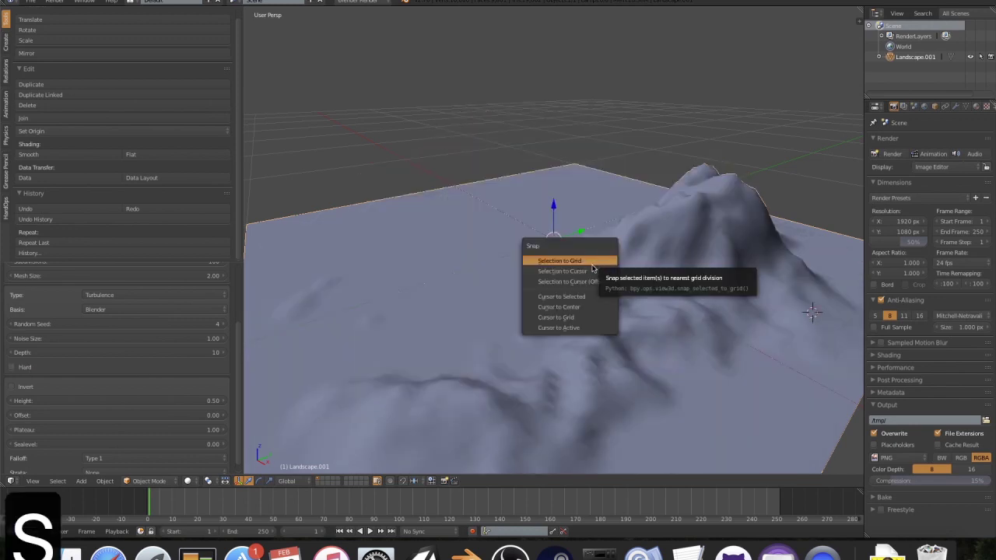
pyautogui.click(587, 308)
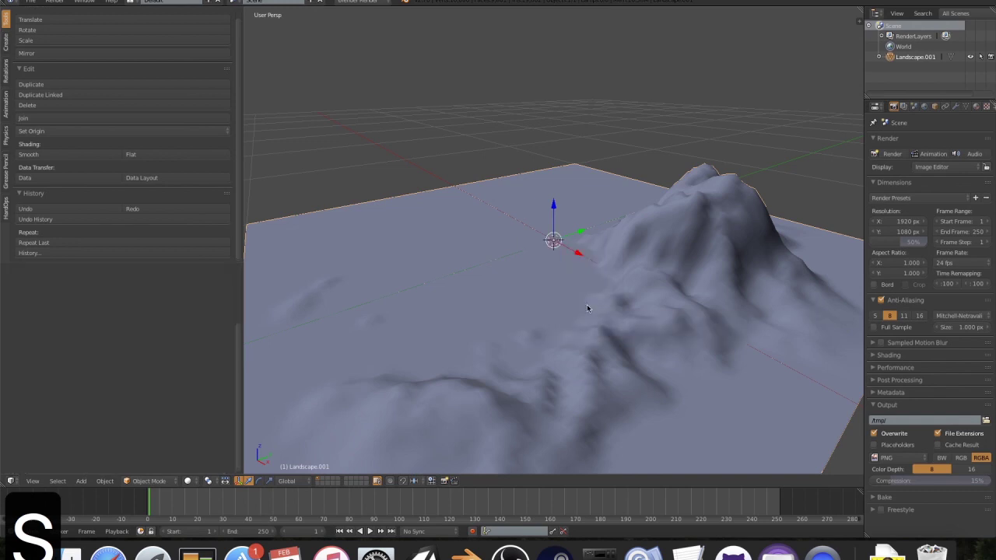
pyautogui.hotkey('shift', 's')
pyautogui.click(567, 265)
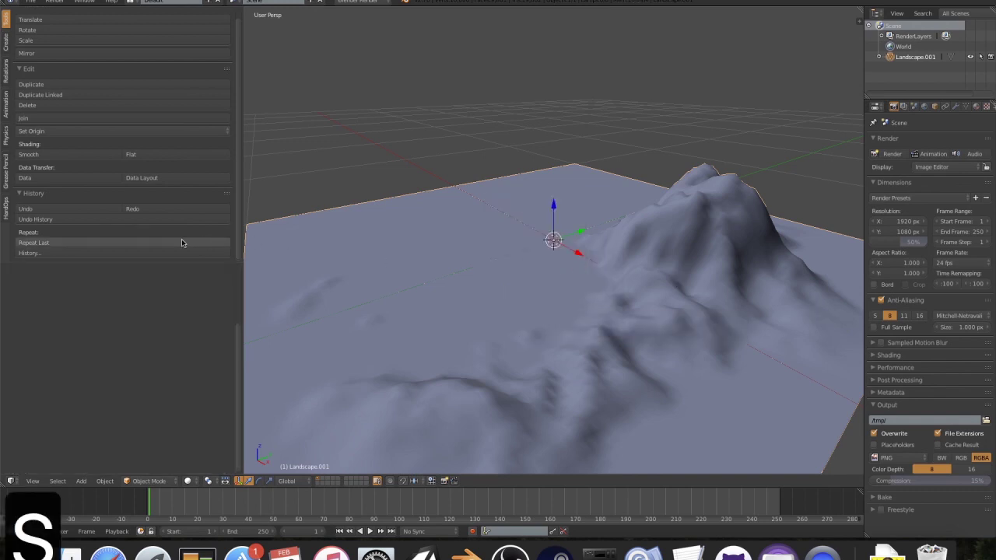
pyautogui.moveTo(528, 320); pyautogui.dragTo(438, 260, button='middle')
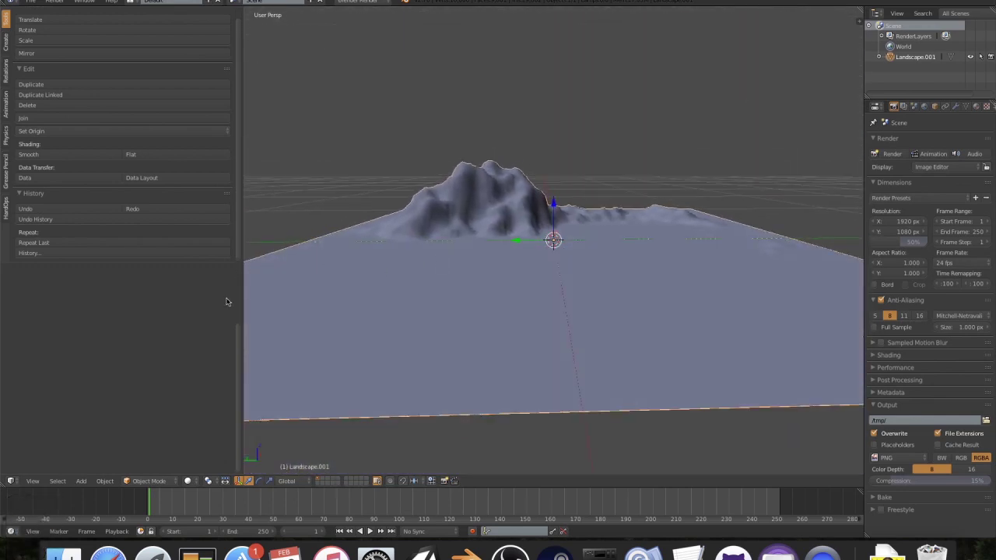
pyautogui.click(94, 207)
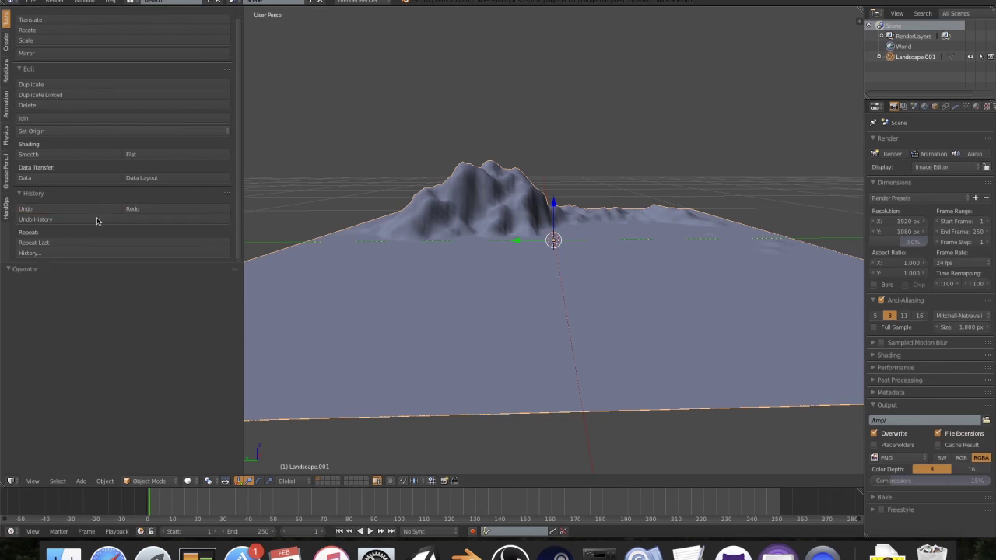
# Delete the old landscape, add a new Landscape.002, and tick Hard noise
pyautogui.press('x')
pyautogui.click(550, 274)
pyautogui.hotkey('shift', 'a')
pyautogui.moveTo(550, 274)
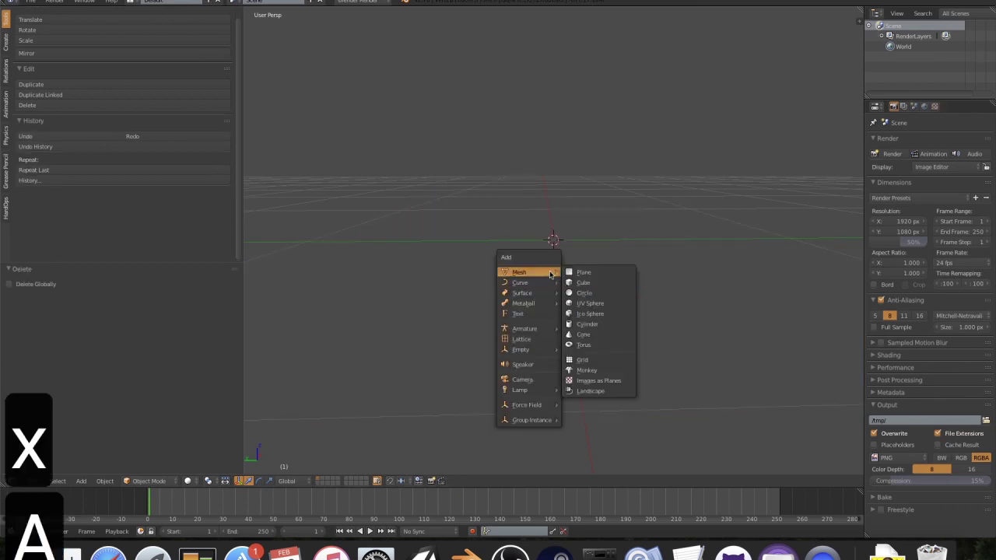
pyautogui.click(621, 391)
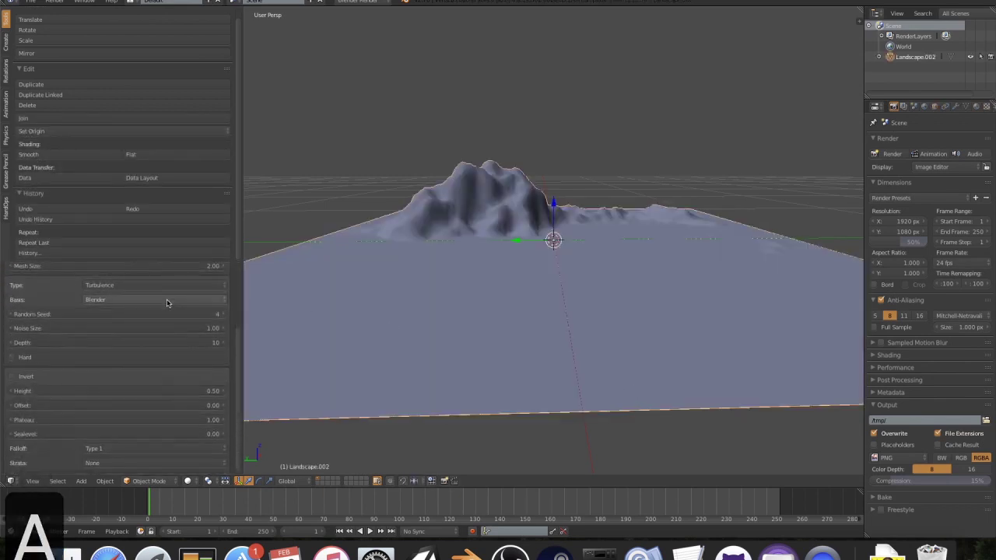
pyautogui.click(12, 357)
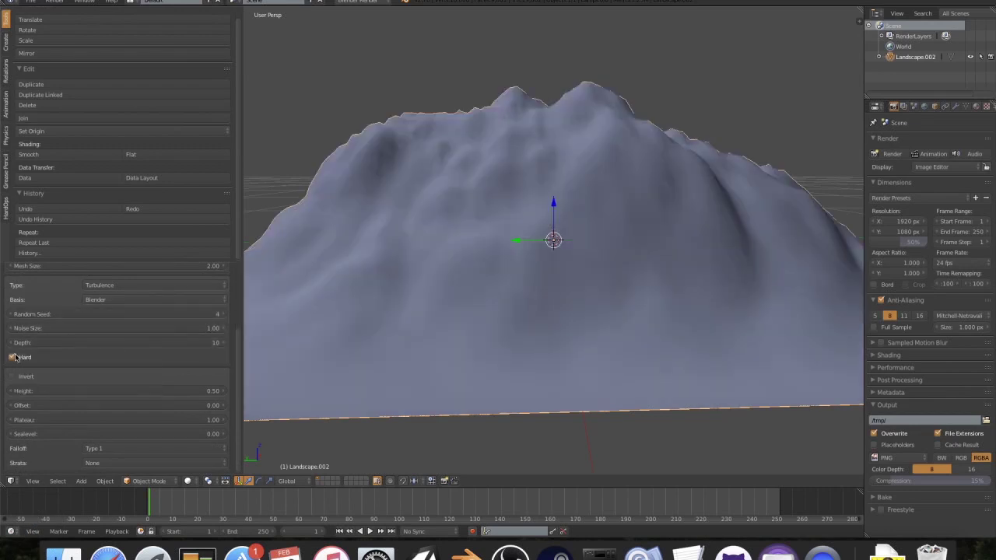
pyautogui.moveTo(535, 295); pyautogui.dragTo(314, 309, button='middle')
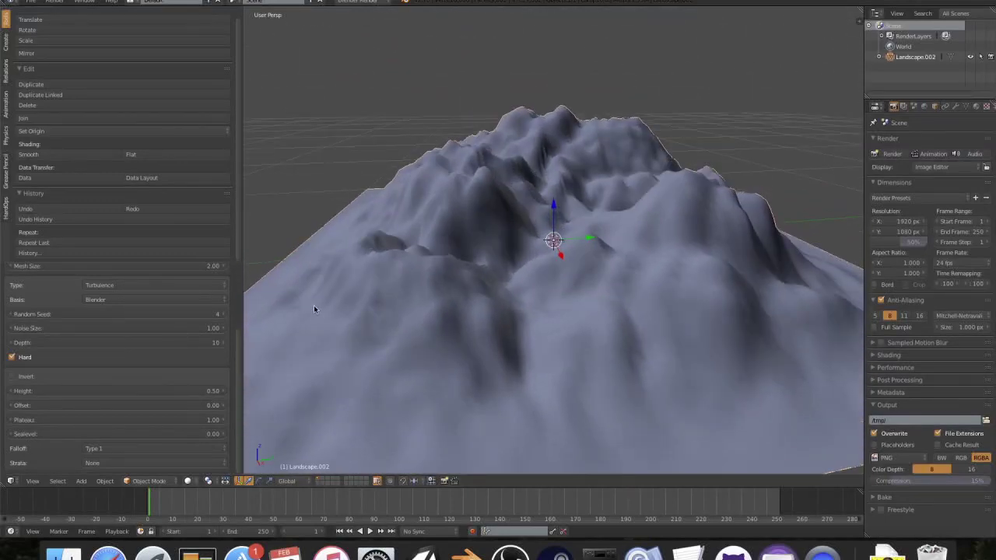
pyautogui.doubleClick(34, 358)
pyautogui.click(13, 377)
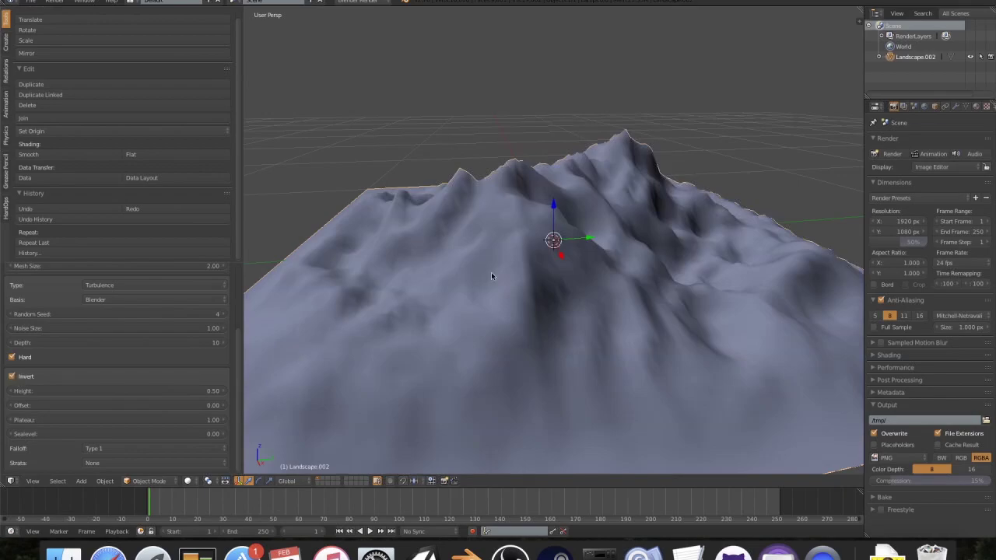
pyautogui.moveTo(491, 276); pyautogui.dragTo(427, 373, button='middle')
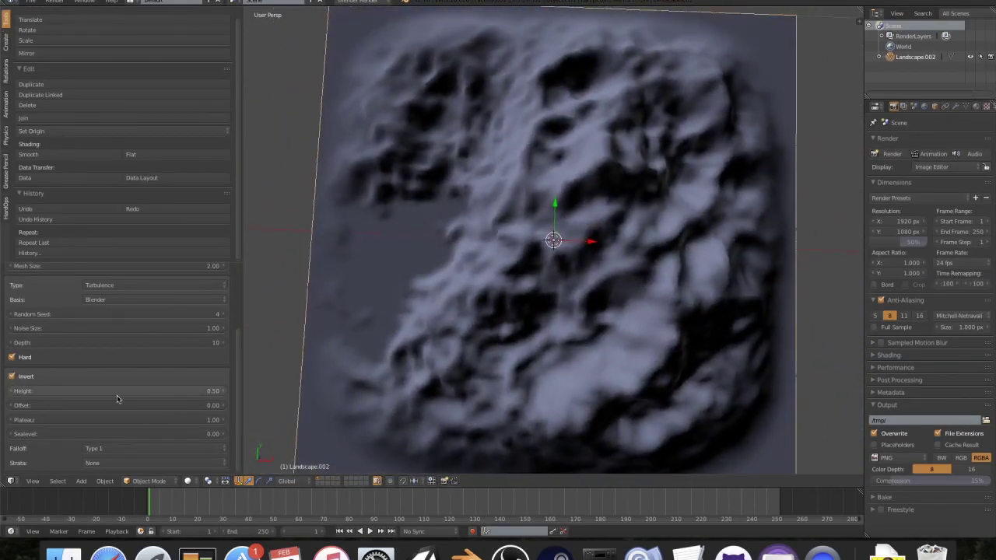
pyautogui.press('KP_7')
pyautogui.press('KP_5')
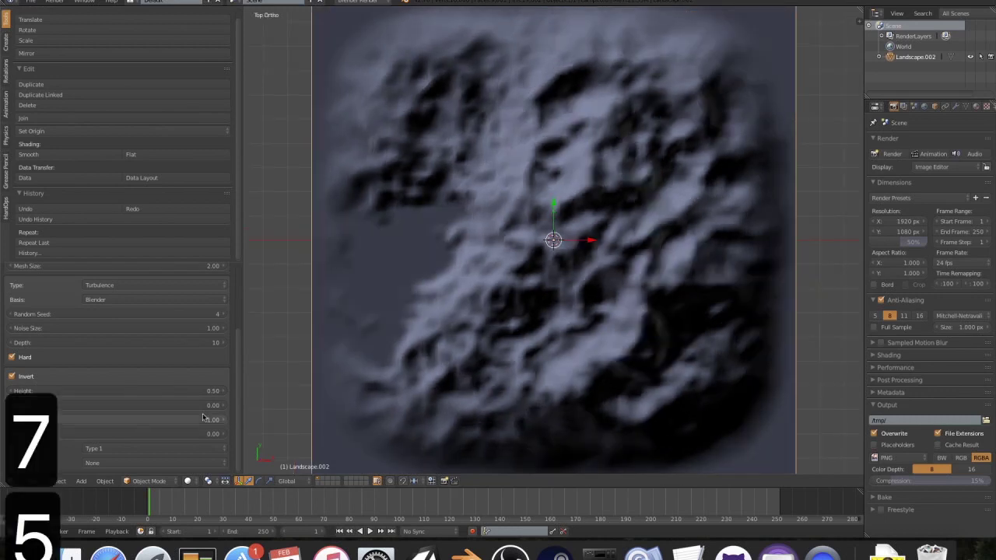
pyautogui.click(14, 376)
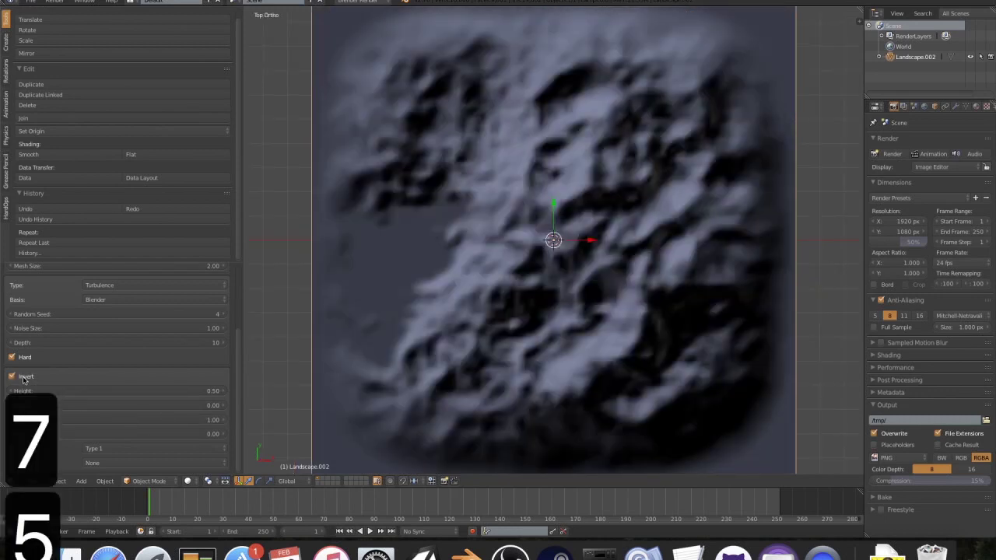
pyautogui.click(25, 379)
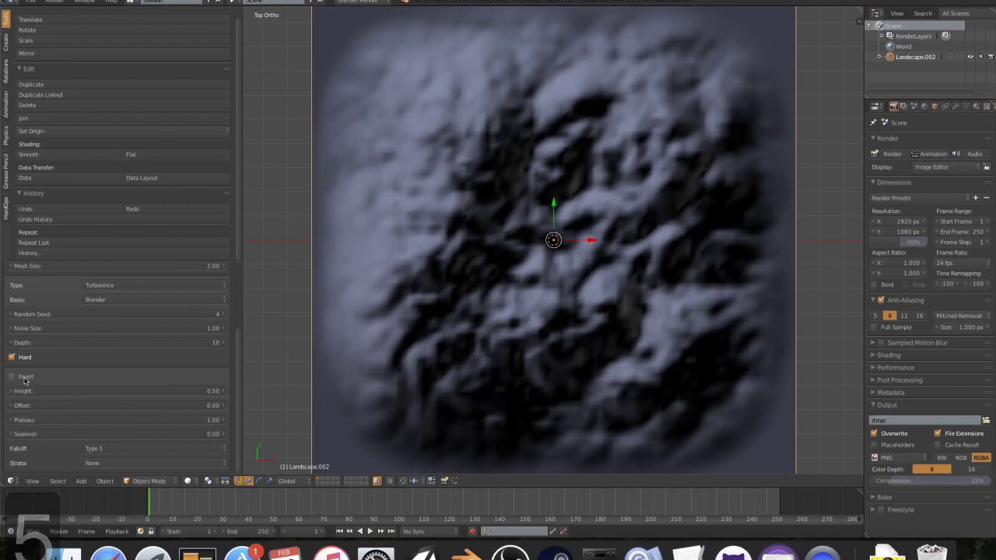
pyautogui.click(25, 380)
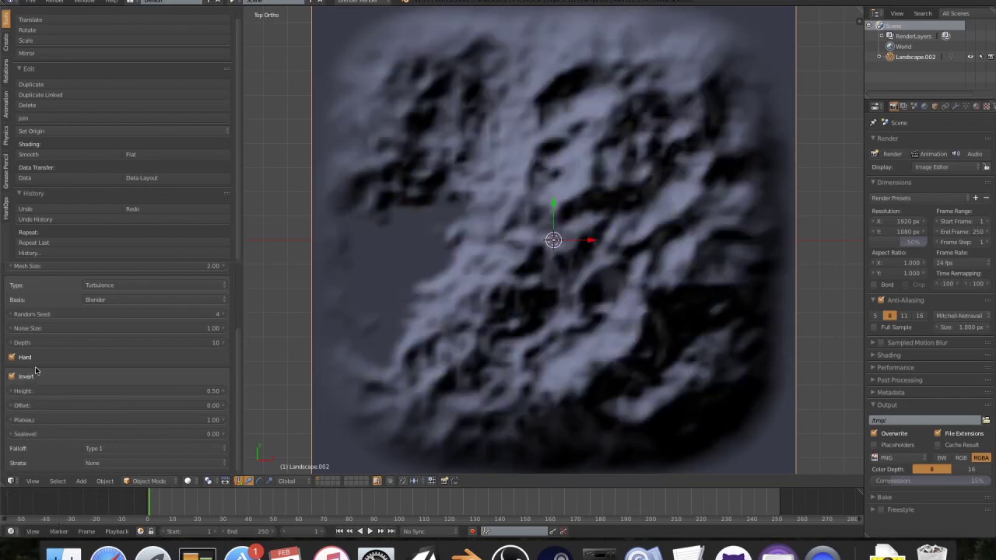
pyautogui.moveTo(272, 365); pyautogui.dragTo(392, 317, button='middle')
pyautogui.press('KP_5')
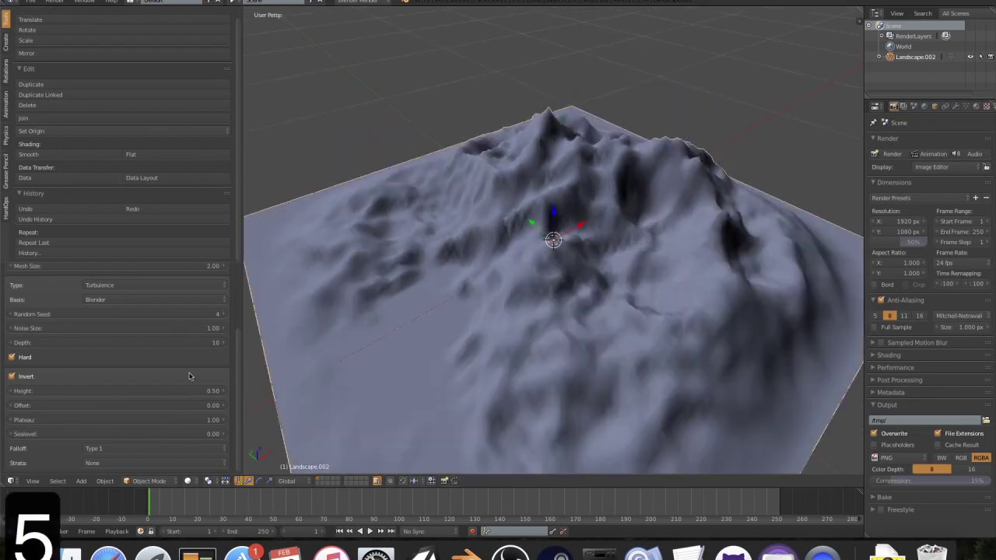
pyautogui.click(19, 377)
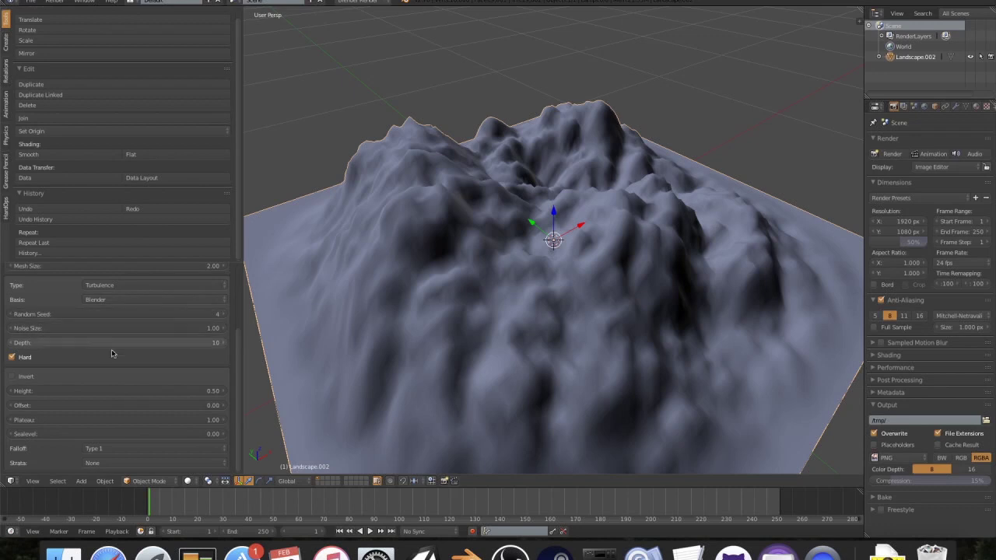
pyautogui.click(19, 376)
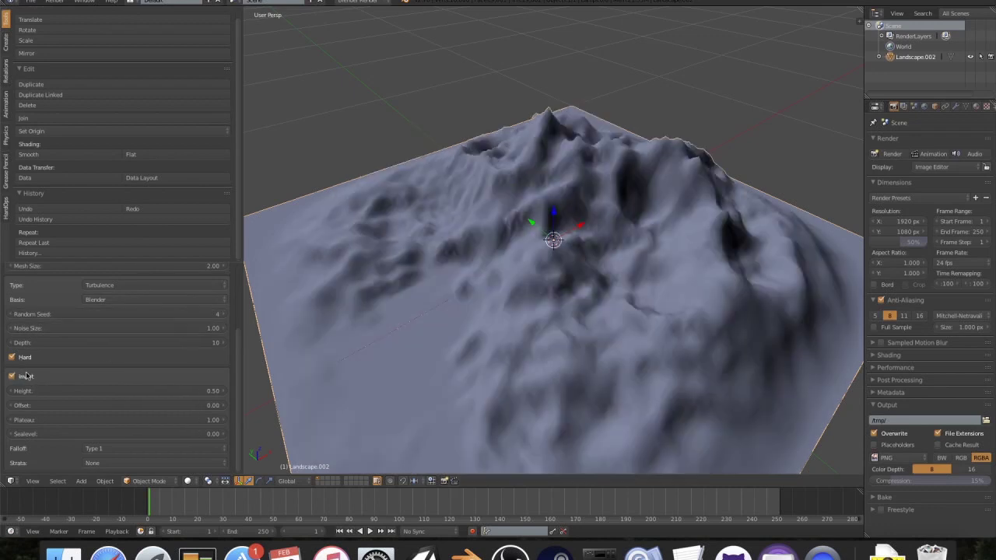
pyautogui.click(27, 379)
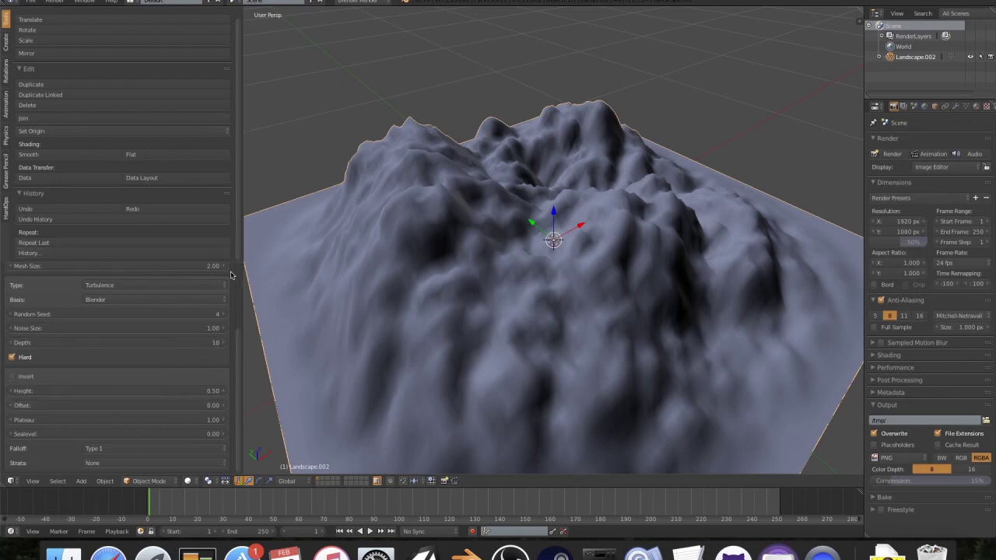
pyautogui.moveTo(122, 388); pyautogui.dragTo(124, 391)
pyautogui.scroll(-5, 399, 347)
pyautogui.moveTo(401, 343); pyautogui.dragTo(128, 399, button='middle')
pyautogui.rightClick(131, 396)
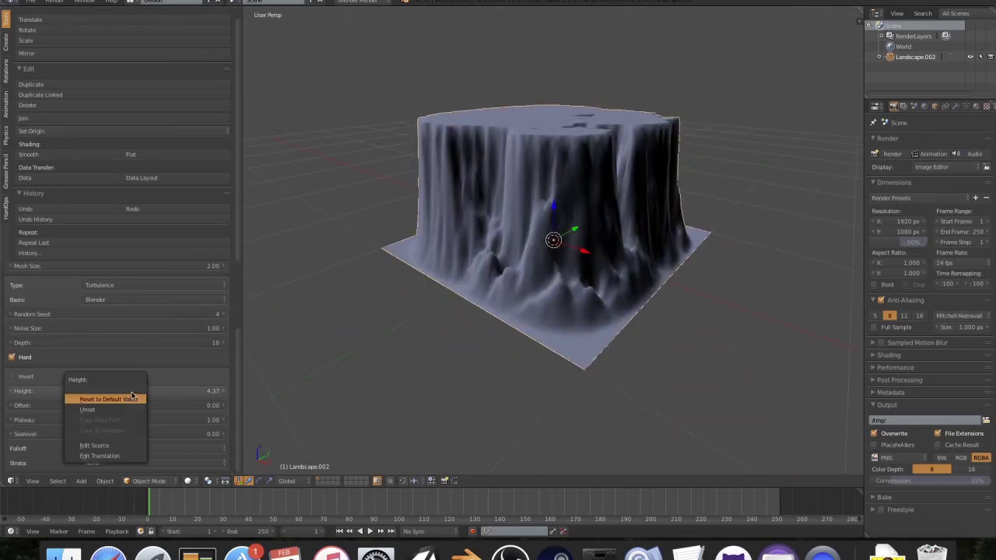
pyautogui.click(130, 400)
pyautogui.click(135, 391)
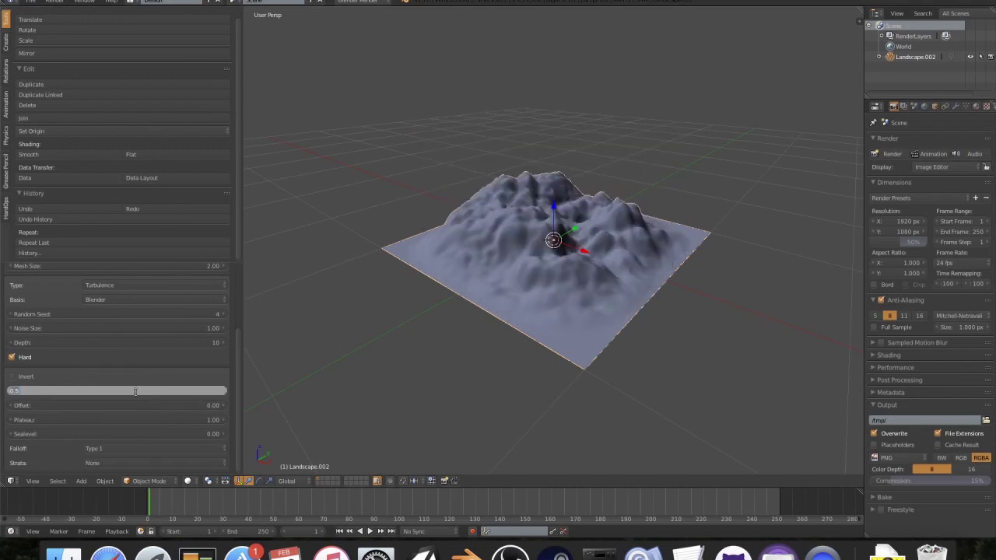
pyautogui.write('4')
pyautogui.press('Return')
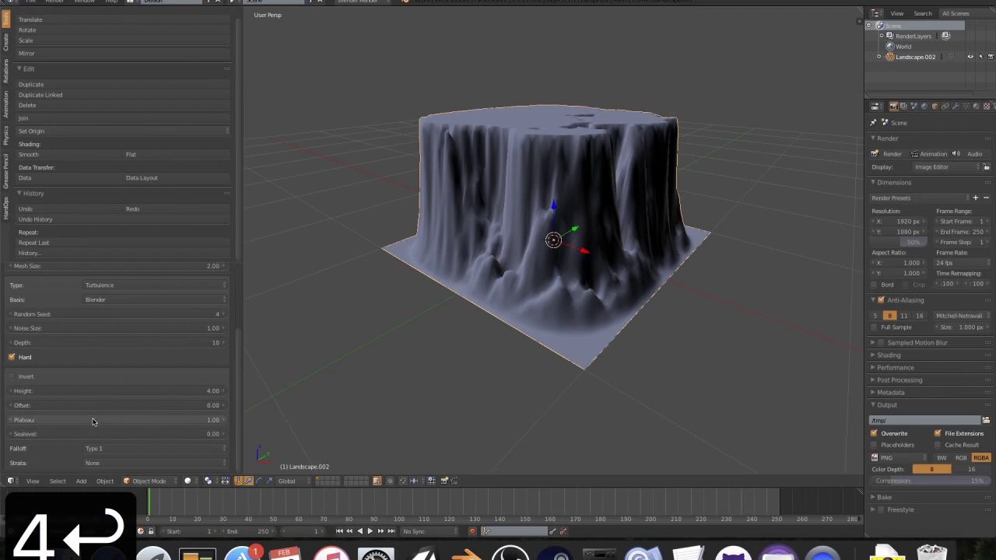
pyautogui.rightClick(93, 389)
pyautogui.click(92, 391)
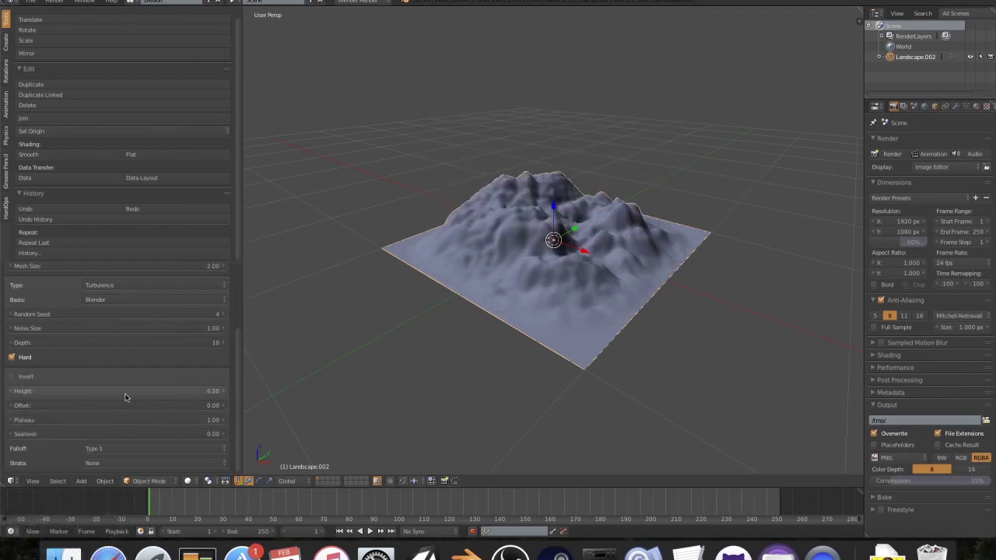
pyautogui.moveTo(118, 407); pyautogui.dragTo(119, 407)
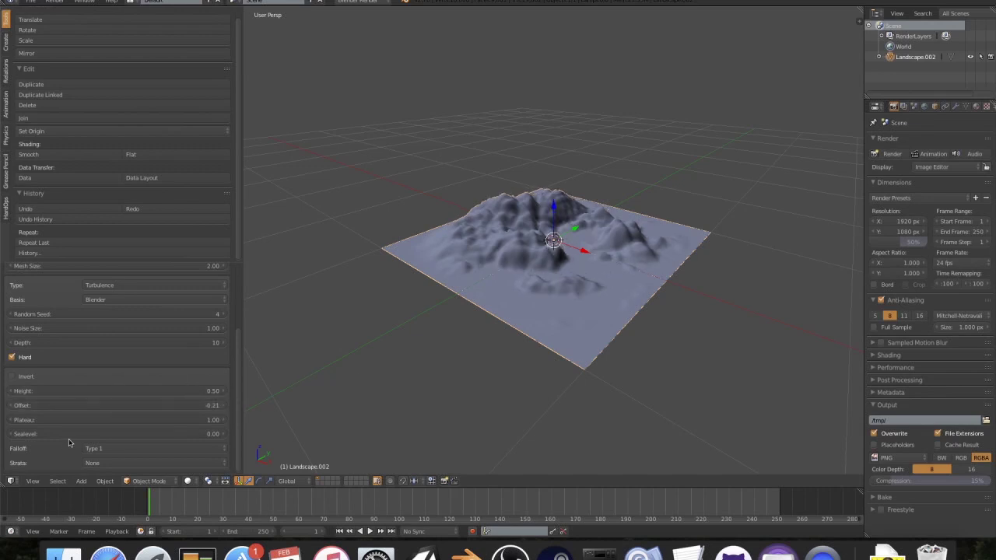
# Test a lower Plateau, reset Plateau to 1.00, then raise Sea Level
pyautogui.moveTo(109, 420); pyautogui.dragTo(109, 420)
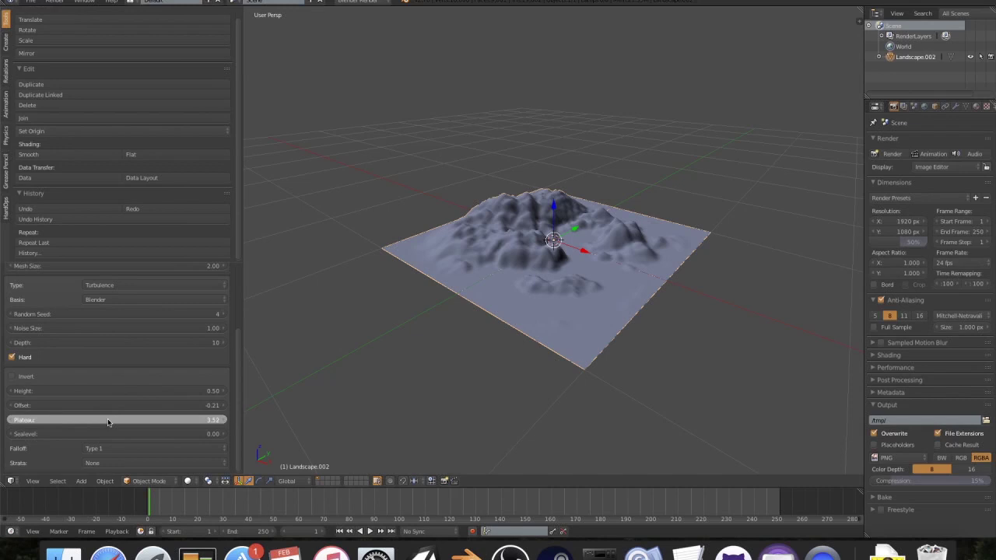
pyautogui.moveTo(108, 422); pyautogui.dragTo(108, 422)
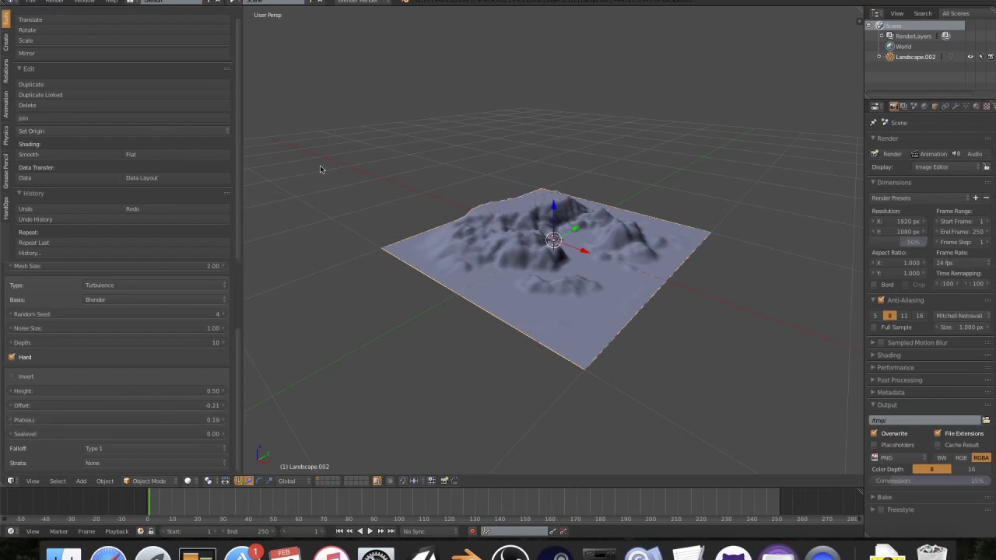
pyautogui.rightClick(194, 420)
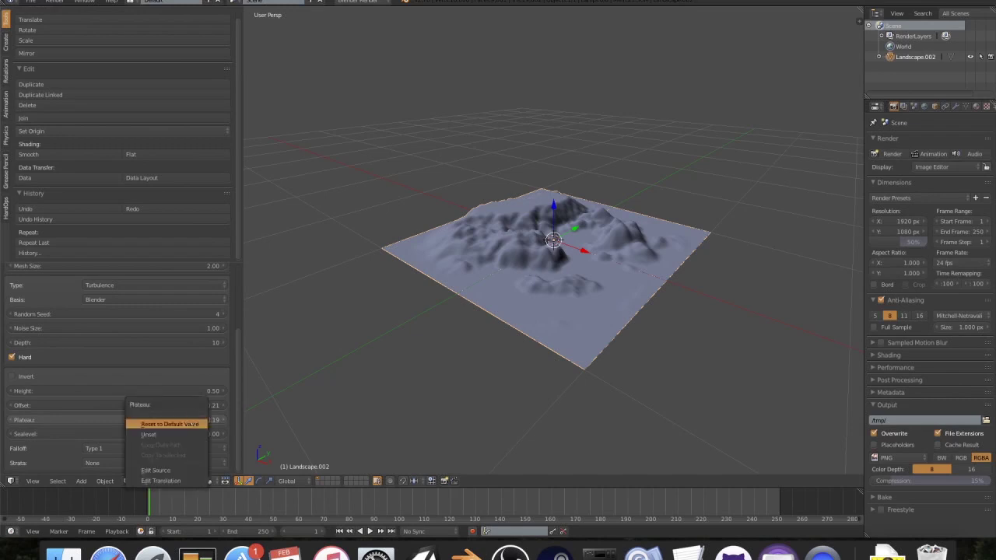
pyautogui.click(194, 421)
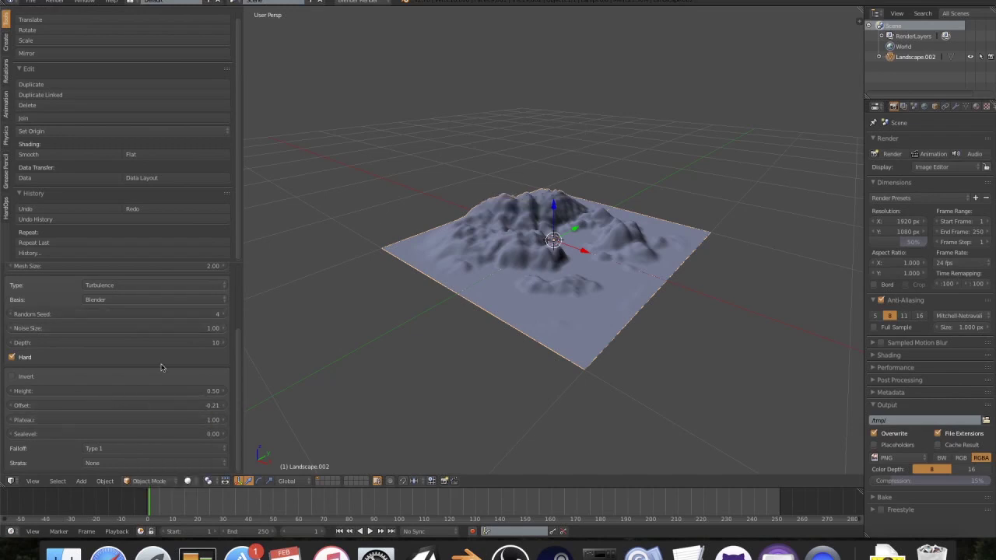
pyautogui.moveTo(157, 433)
pyautogui.mouseDown()
pyautogui.moveTo(197, 434)
pyautogui.moveTo(157, 436)
pyautogui.mouseUp()
pyautogui.rightClick(157, 423)
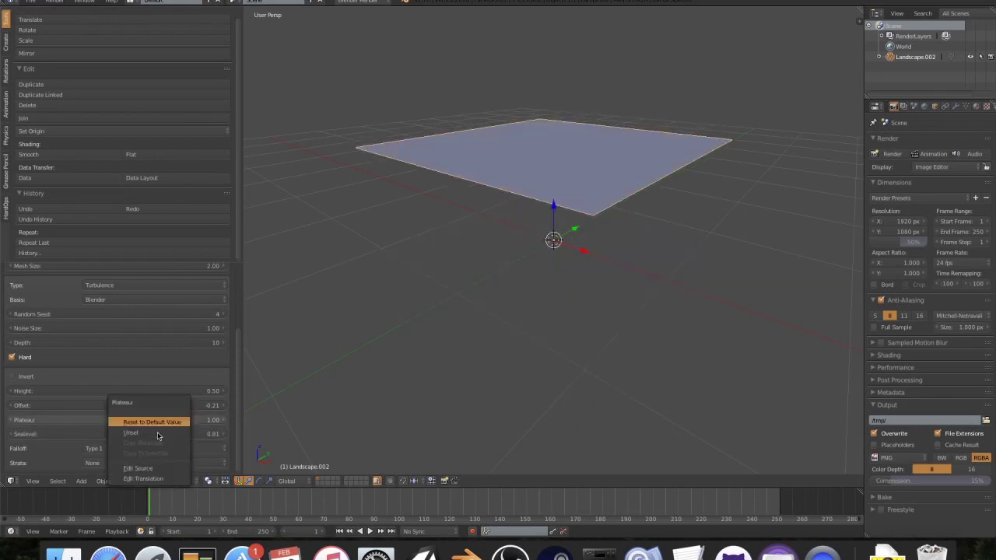
pyautogui.press('Escape')
pyautogui.rightClick(161, 434)
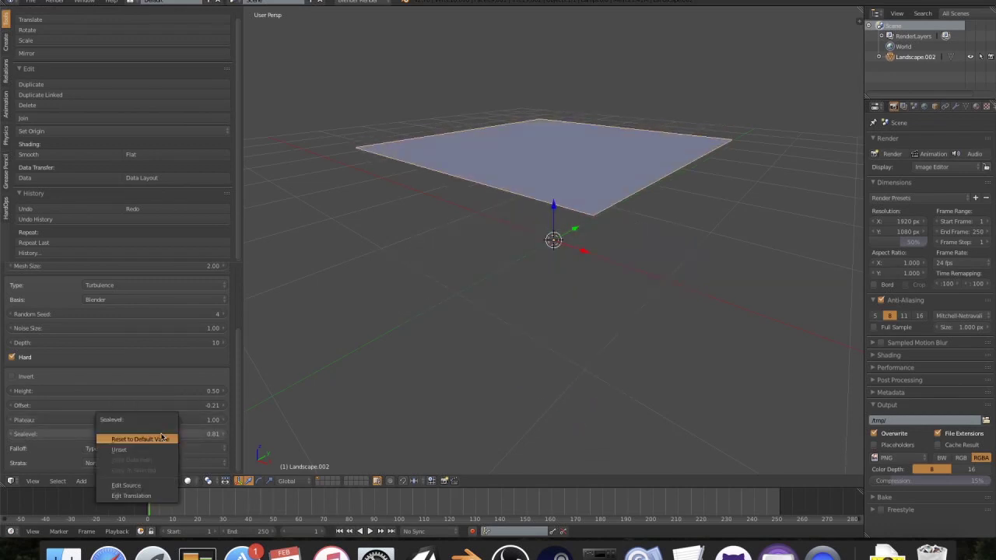
pyautogui.click(139, 439)
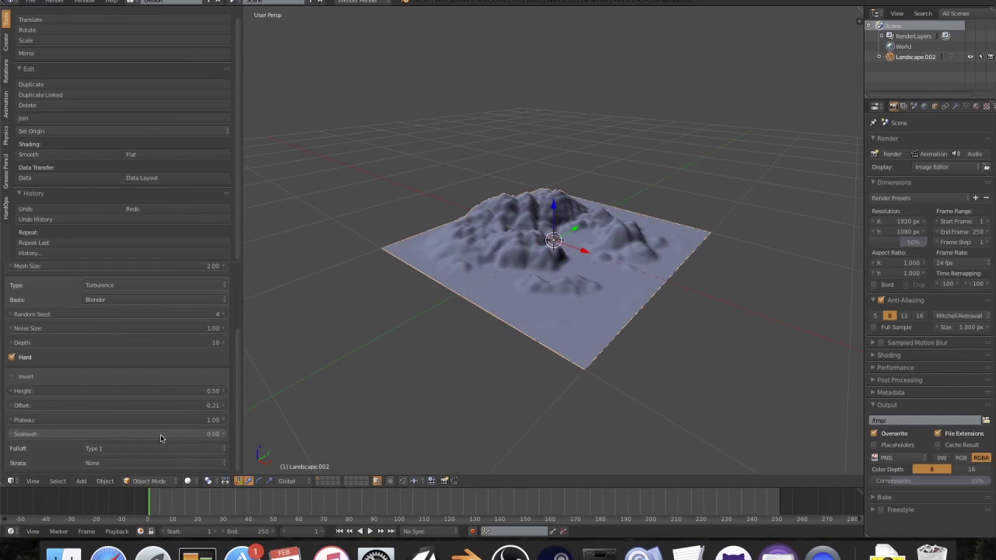
pyautogui.click(110, 448)
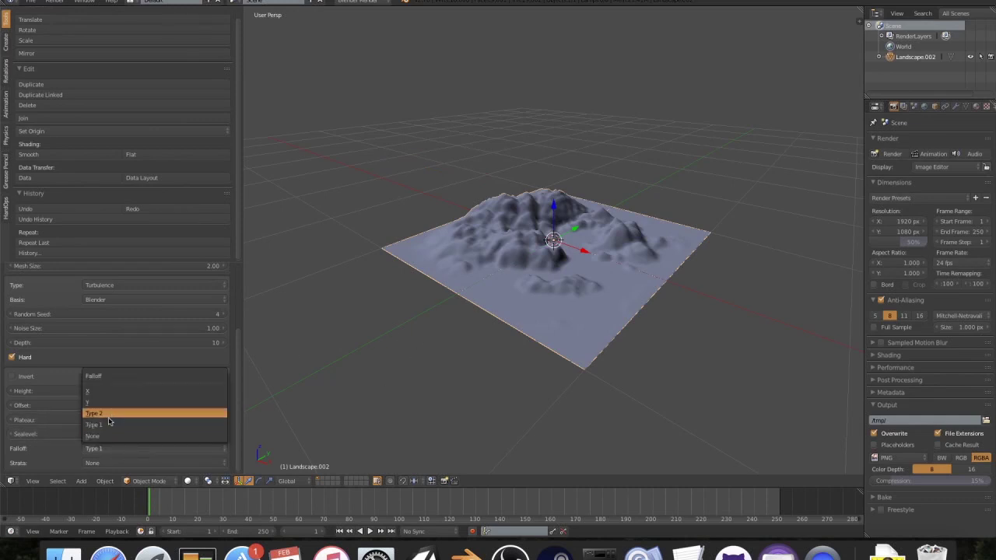
pyautogui.click(110, 425)
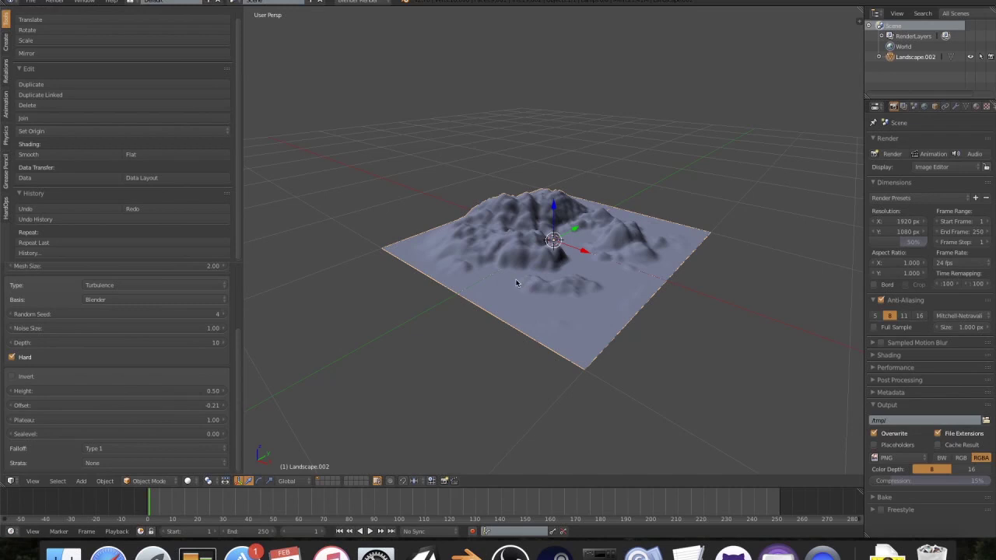
pyautogui.click(224, 449)
pyautogui.click(224, 412)
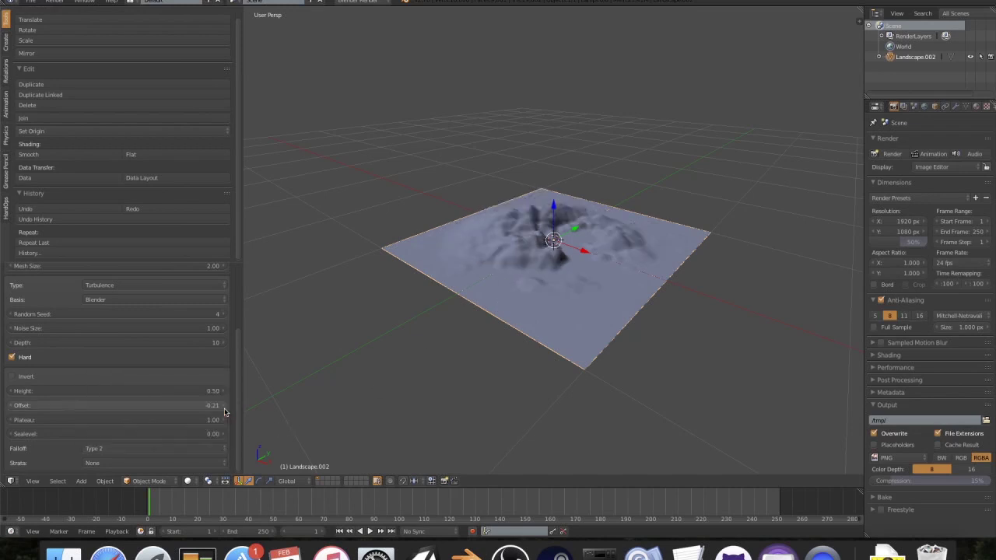
pyautogui.click(204, 449)
pyautogui.click(199, 400)
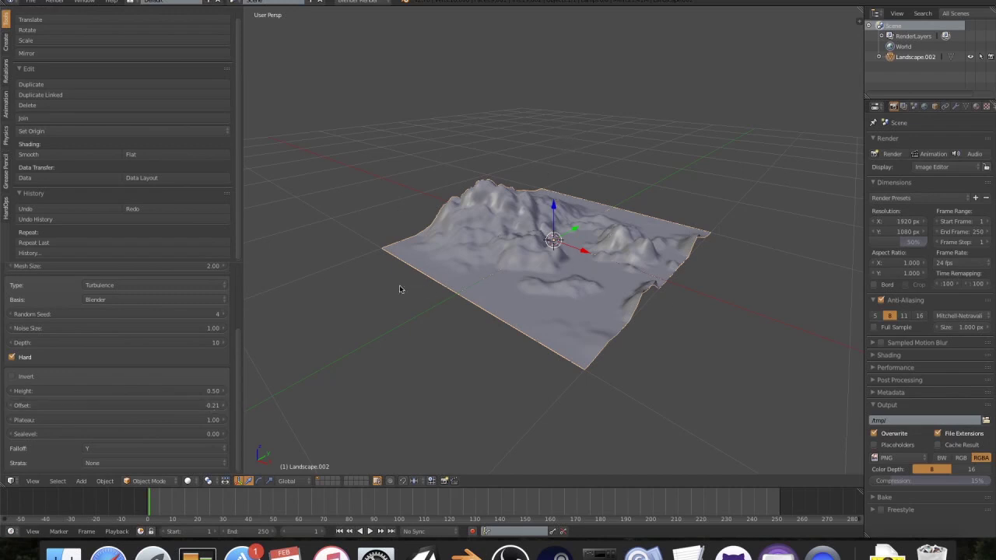
pyautogui.click(184, 449)
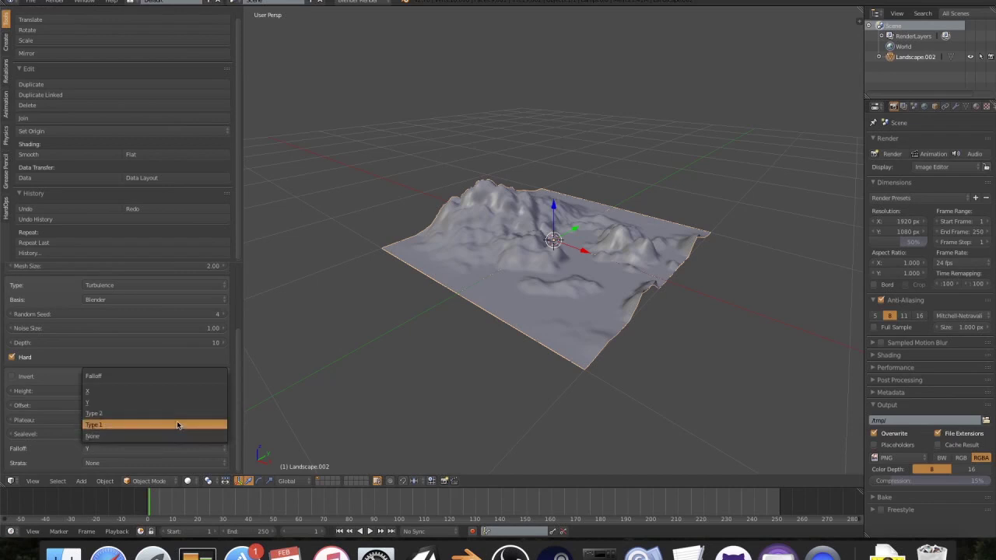
pyautogui.click(178, 425)
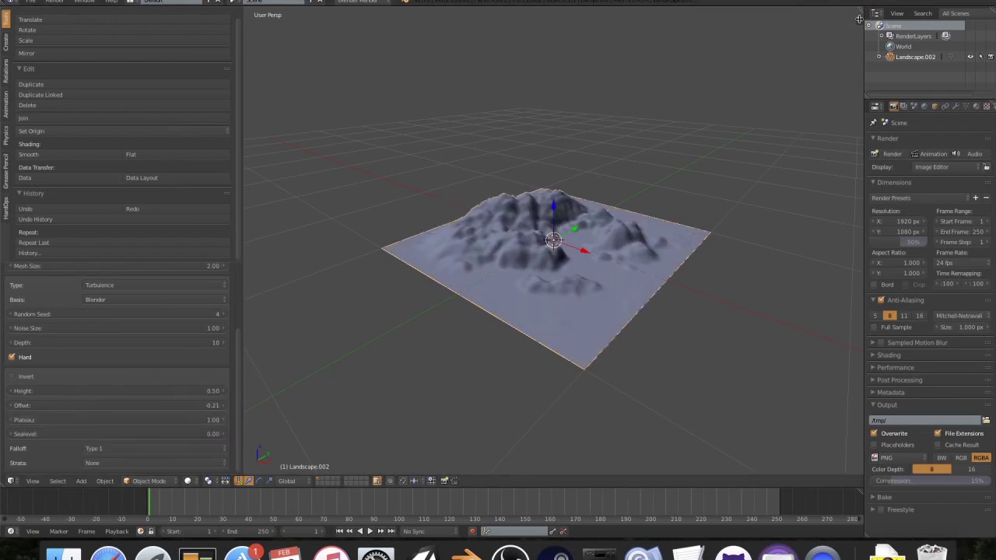
pyautogui.click(856, 23)
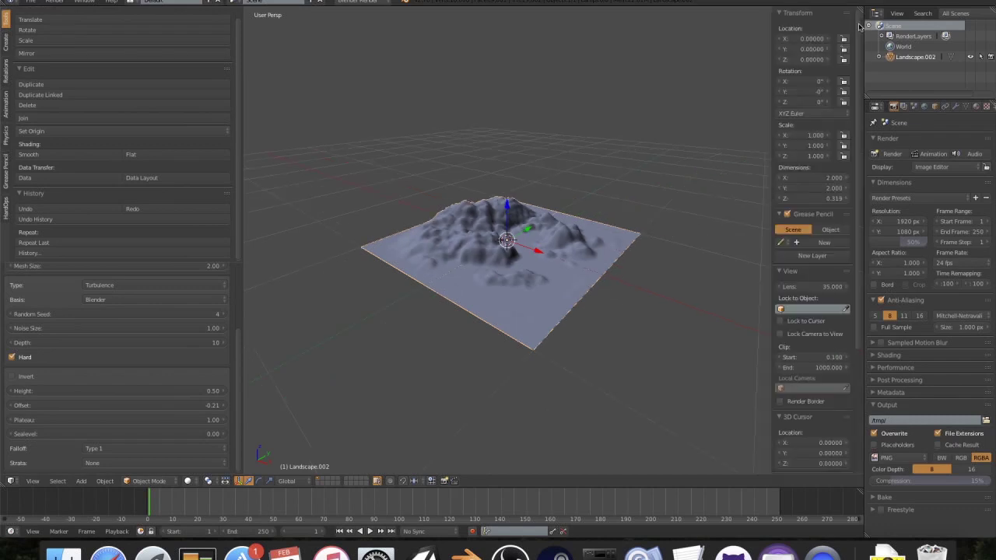
pyautogui.scroll(-2, 806, 237)
pyautogui.scroll(-3, 804, 248)
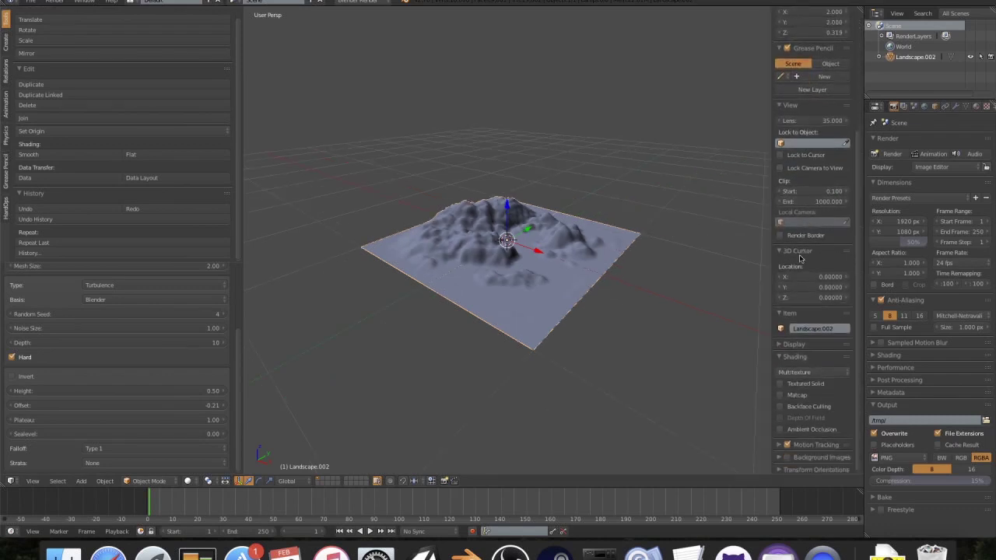
pyautogui.click(780, 344)
pyautogui.scroll(-3, 781, 344)
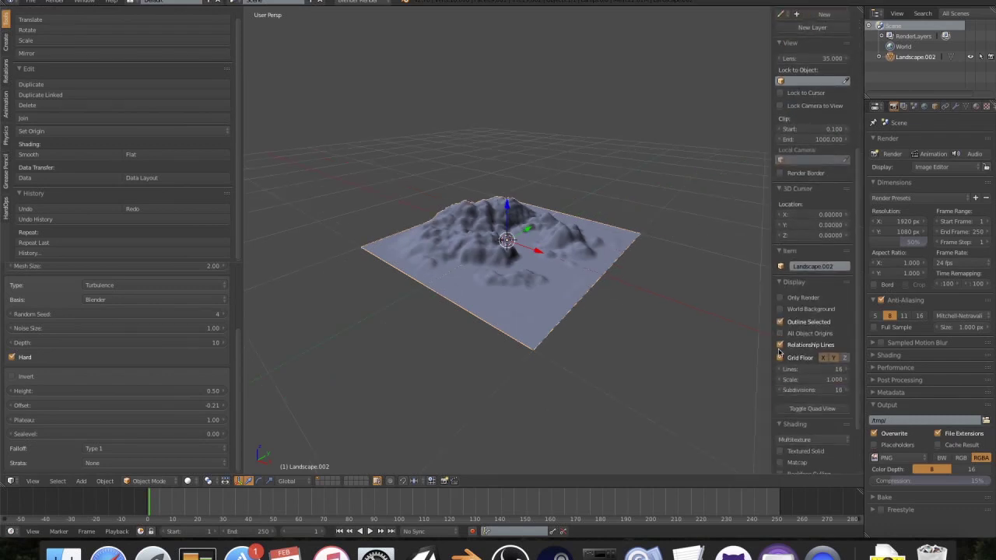
pyautogui.scroll(-3, 788, 233)
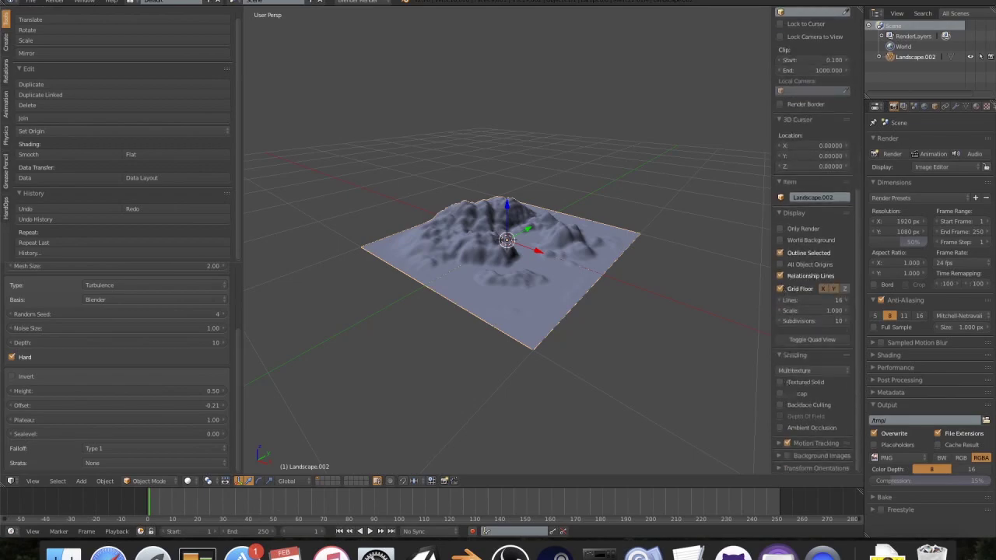
pyautogui.click(782, 407)
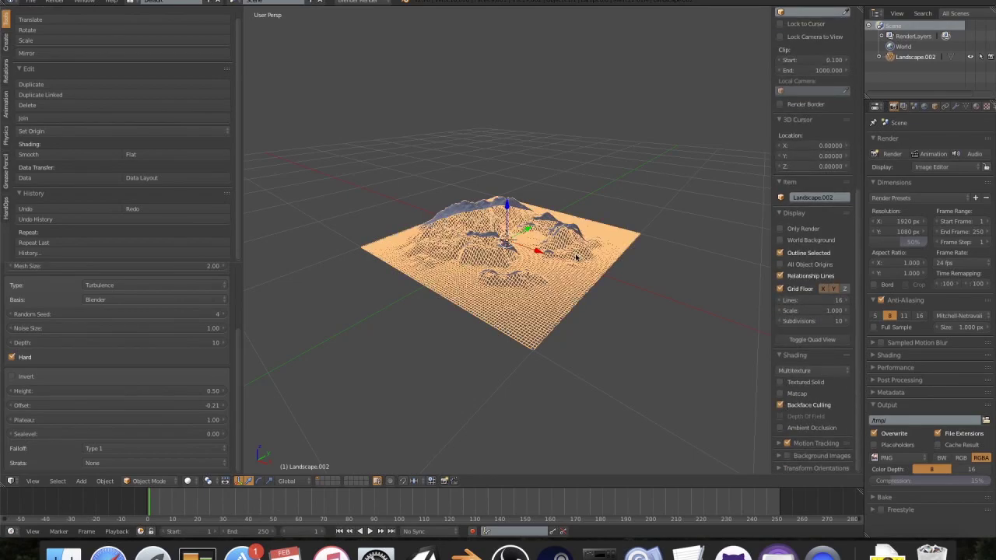
pyautogui.scroll(6, 576, 257)
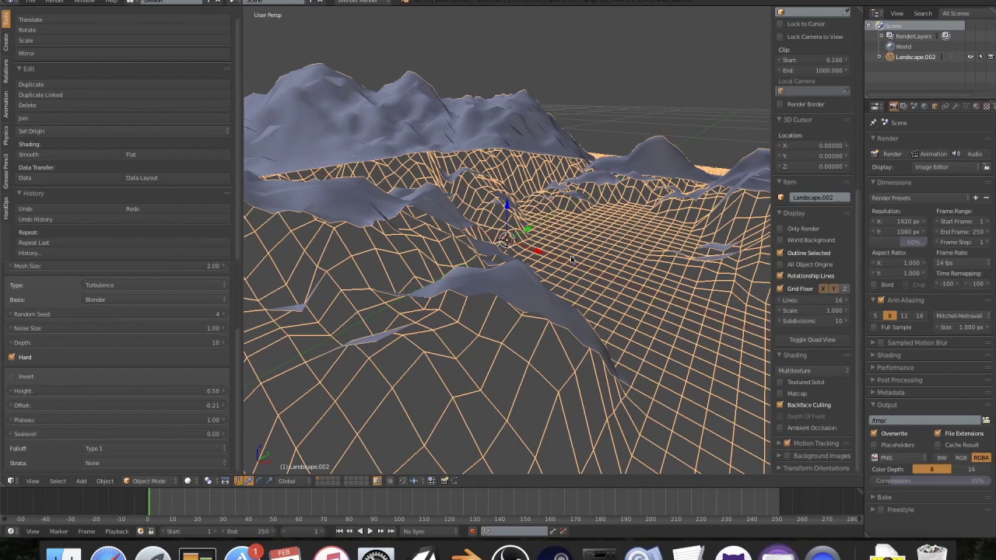
pyautogui.scroll(8, 571, 256)
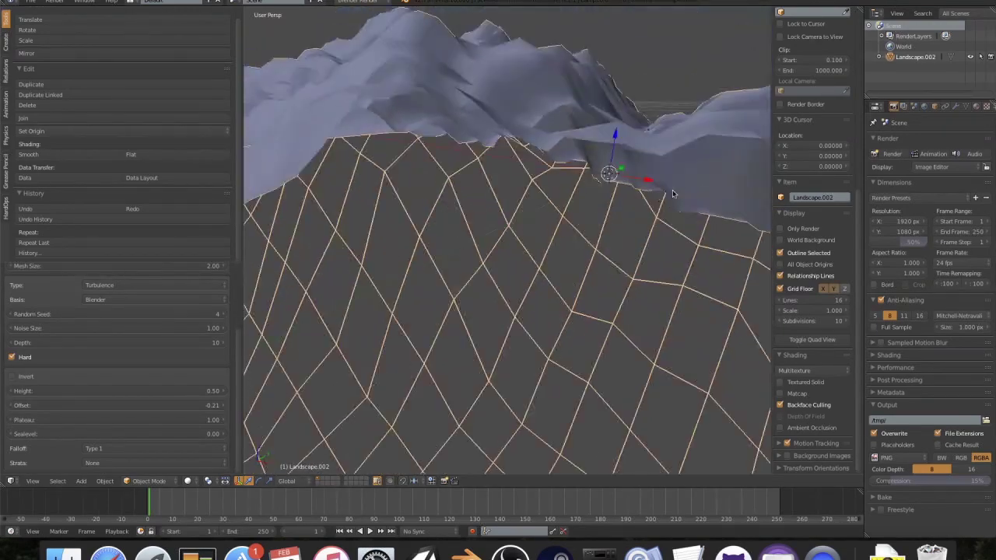
pyautogui.moveTo(672, 193); pyautogui.dragTo(523, 265, button='middle')
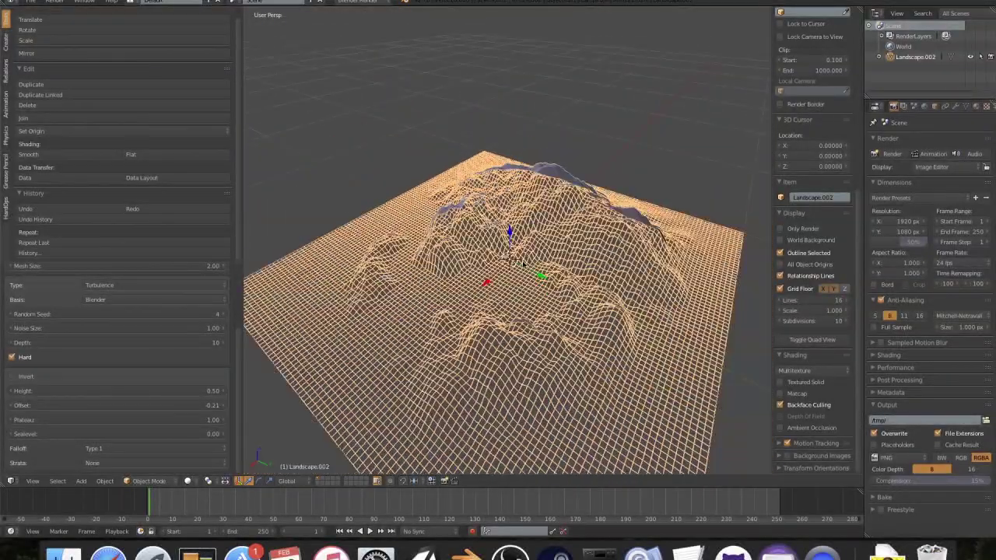
pyautogui.scroll(3, 523, 265)
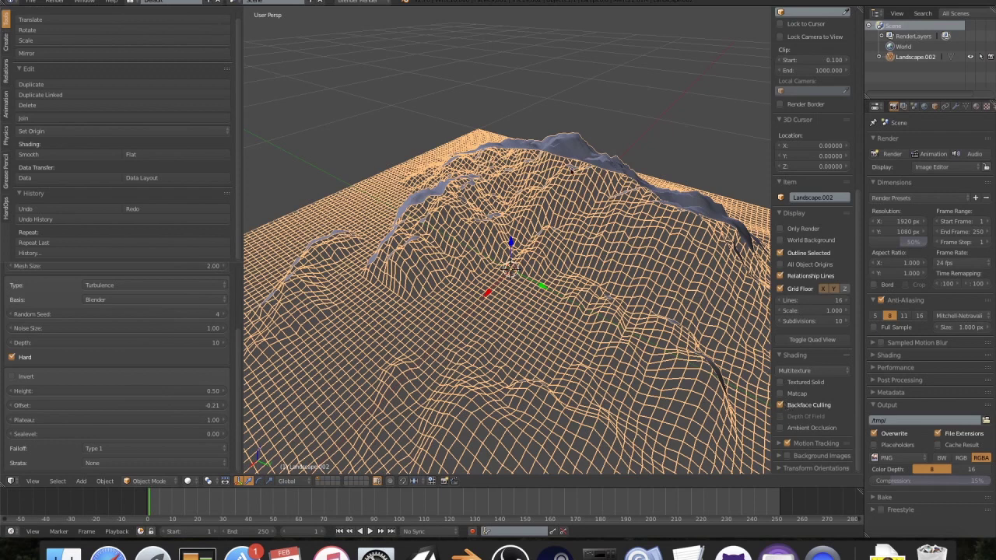
pyautogui.click(781, 405)
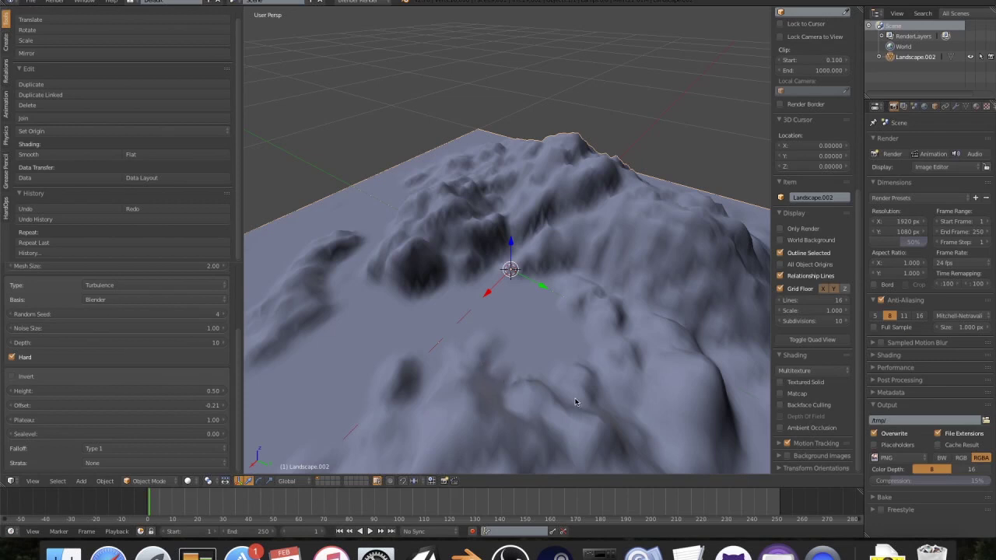
# Choose Type 1 strata in the Landscape redo panel and raise the Strata value to 5.70
pyautogui.click(154, 464)
pyautogui.click(149, 437)
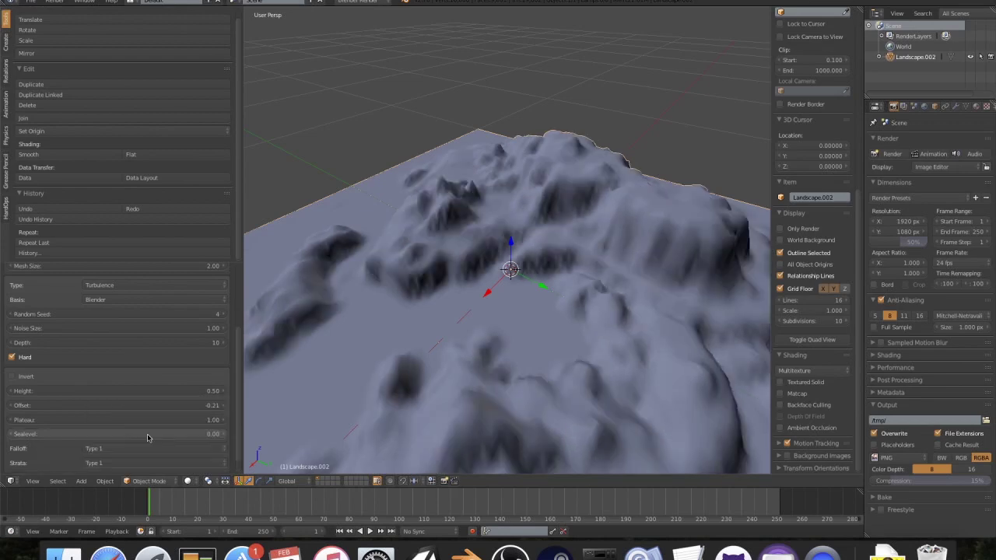
pyautogui.moveTo(545, 311); pyautogui.dragTo(523, 287, button='middle')
pyautogui.scroll(-1, 155, 443)
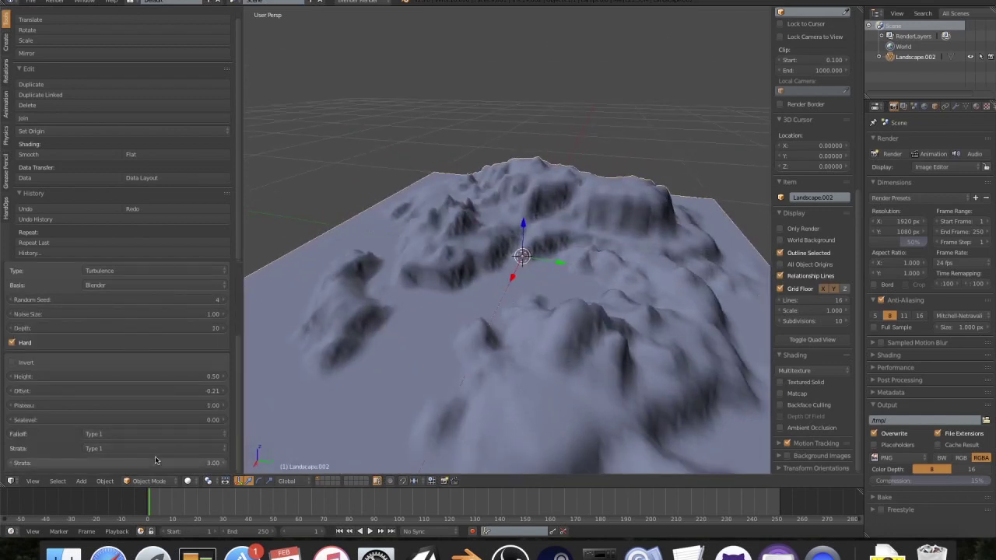
pyautogui.moveTo(151, 463); pyautogui.dragTo(164, 463)
pyautogui.moveTo(451, 312); pyautogui.dragTo(509, 296, button='middle')
pyautogui.scroll(-3, 509, 297)
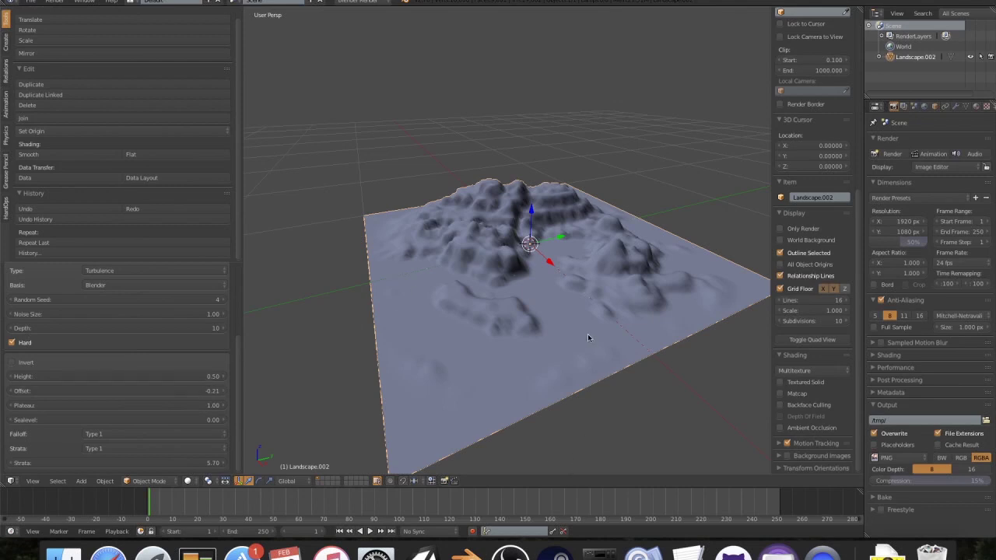
# Add a new Landscape operator preset named 'Terrain 1' from the current settings
pyautogui.scroll(2, 68, 261)
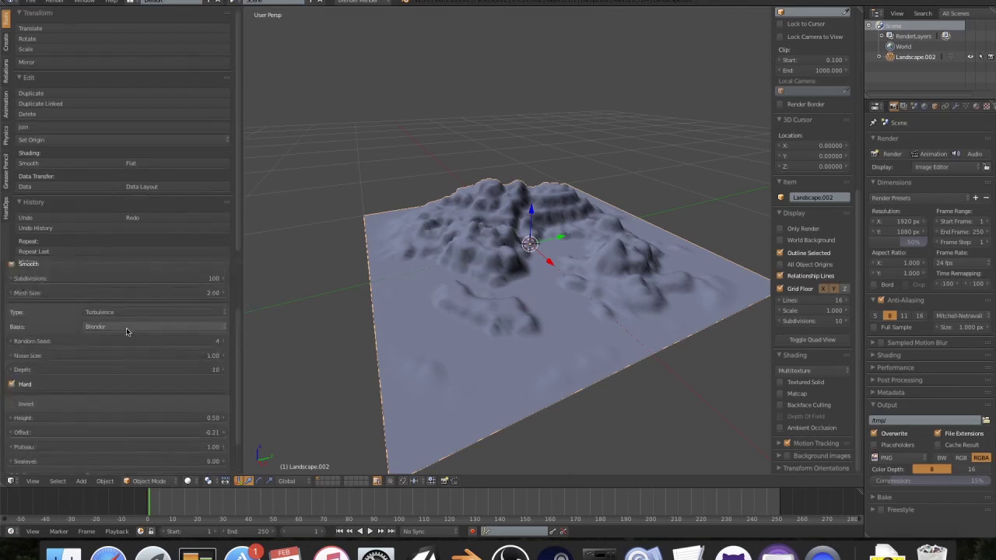
pyautogui.scroll(3, 127, 331)
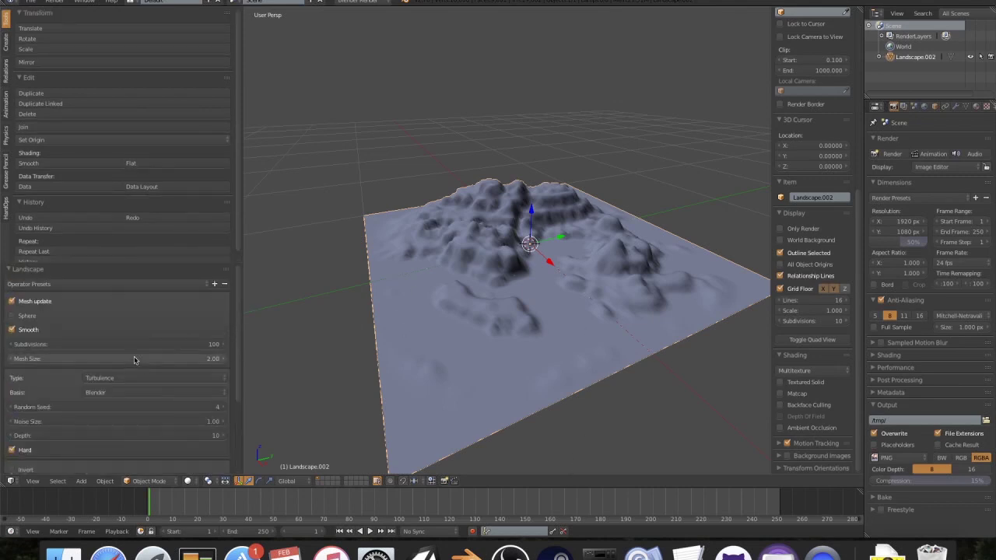
pyautogui.click(216, 285)
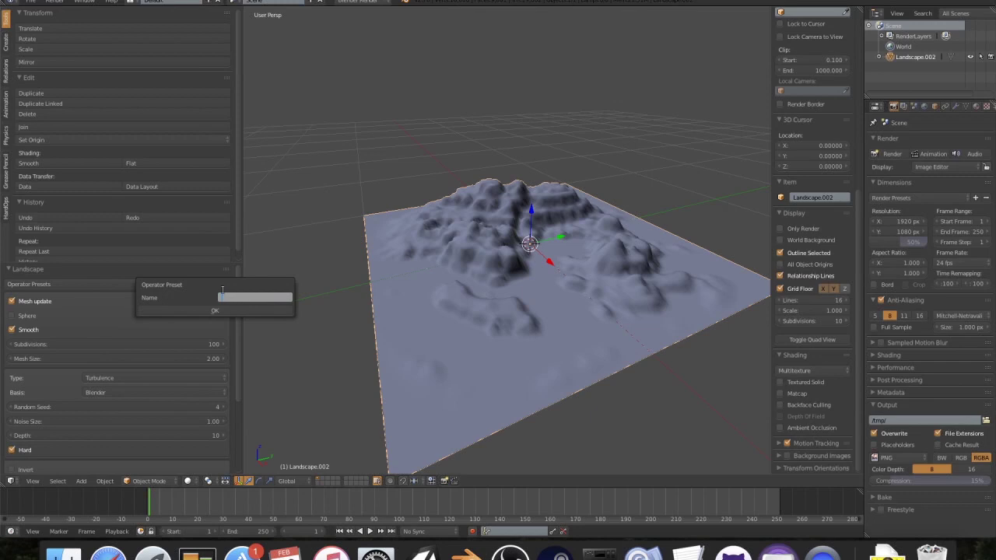
pyautogui.write('terra')
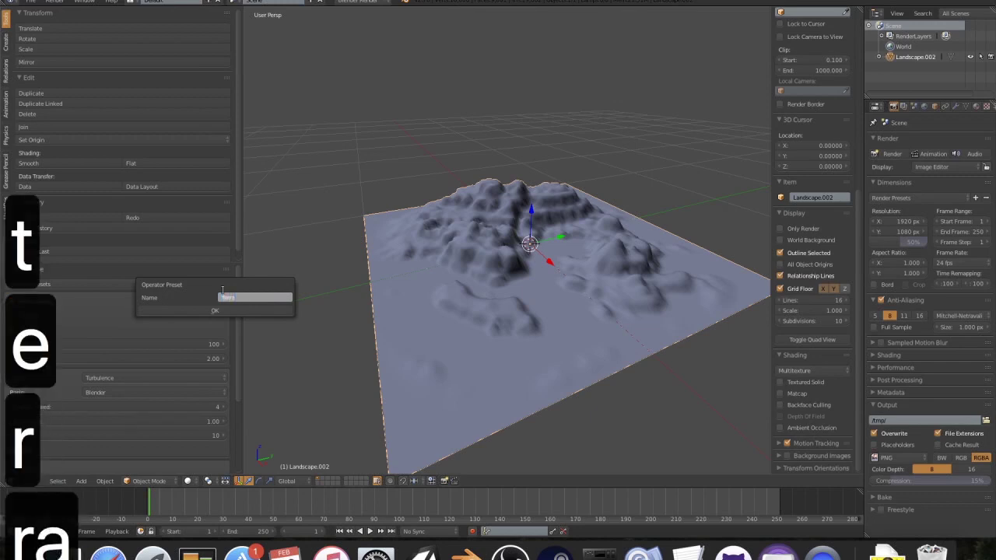
pyautogui.write('in 1')
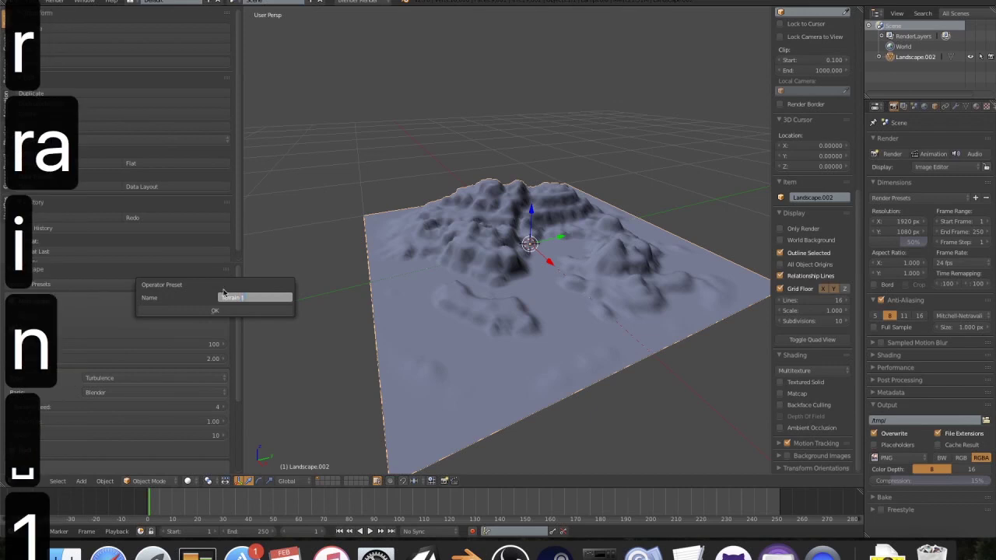
pyautogui.press('Return')
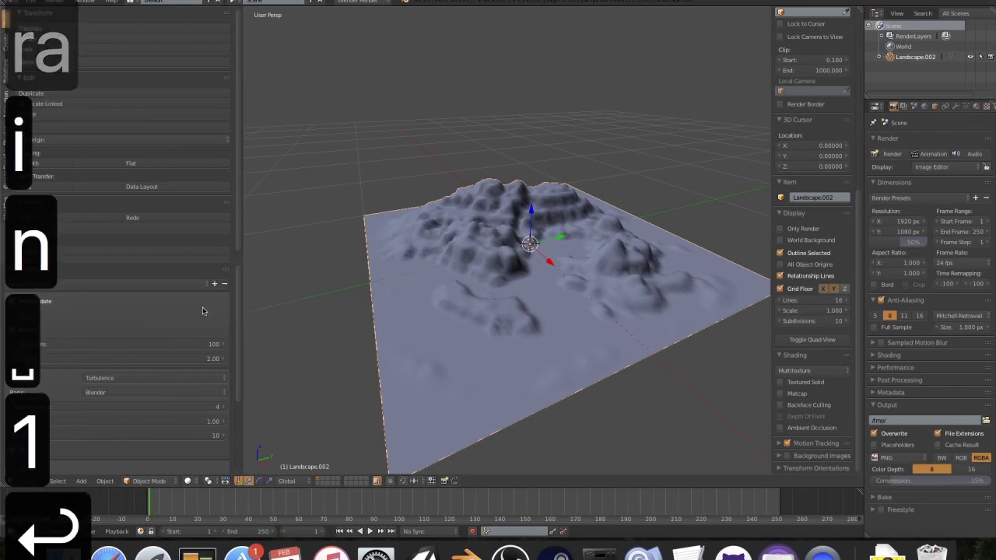
pyautogui.click(129, 285)
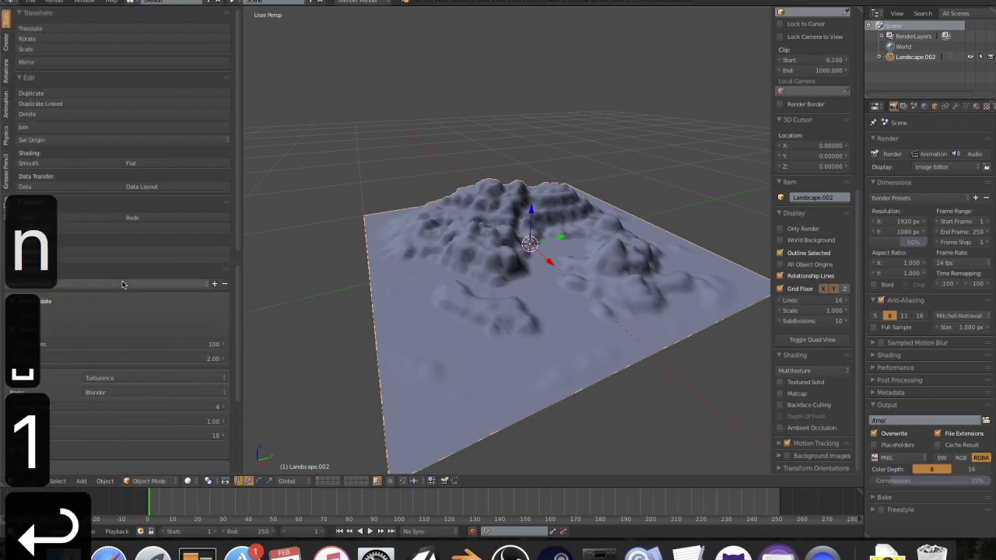
# Delete Landscape.002 and add a new Landscape mesh in its place
pyautogui.moveTo(467, 249)
pyautogui.mouseDown(button='middle')
pyautogui.moveTo(491, 268)
pyautogui.moveTo(504, 238)
pyautogui.moveTo(467, 256)
pyautogui.mouseUp(button='middle')
pyautogui.press('x')
pyautogui.click(551, 255)
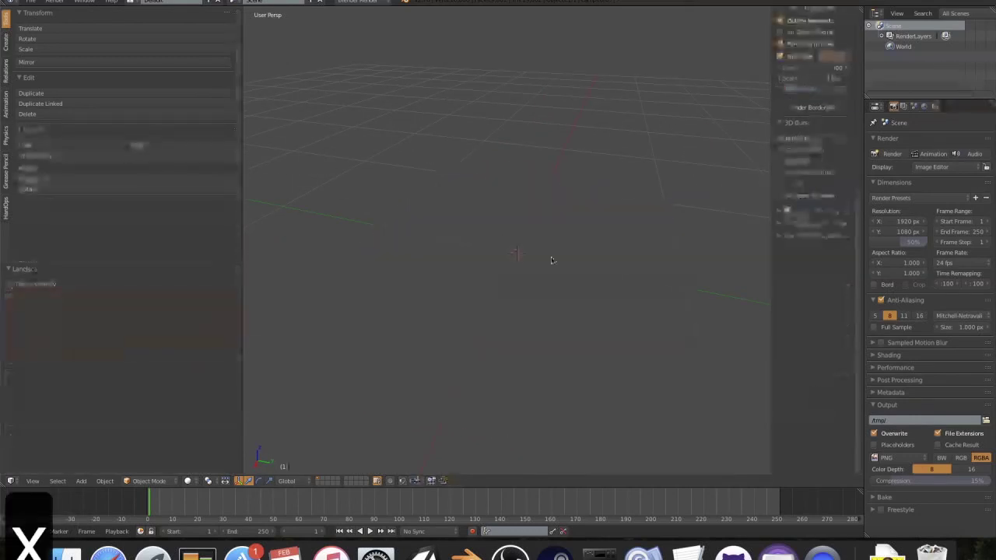
pyautogui.hotkey('shift', 'a')
pyautogui.click(590, 377)
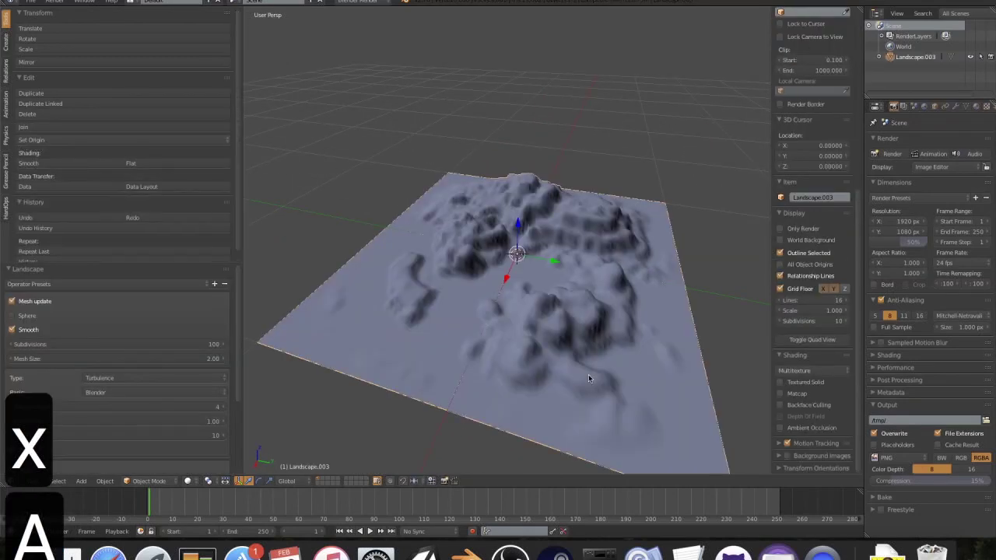
# Apply the Terrain 1 operator preset to the new landscape
pyautogui.click(201, 284)
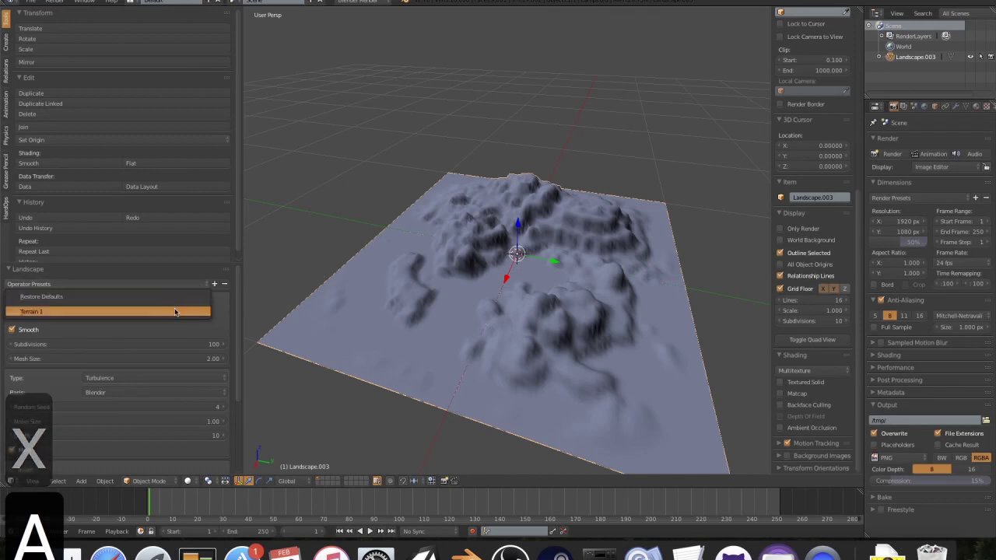
pyautogui.click(173, 312)
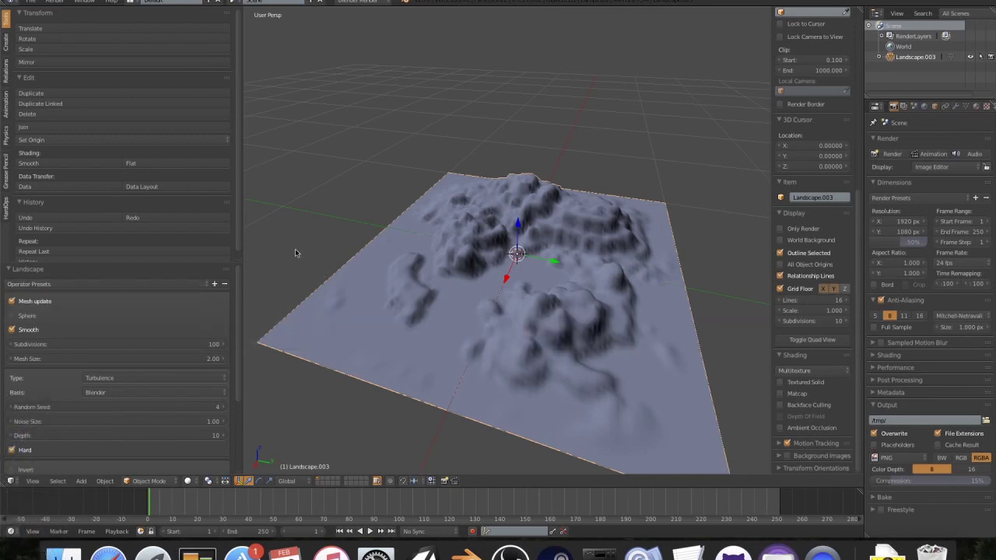
pyautogui.click(148, 285)
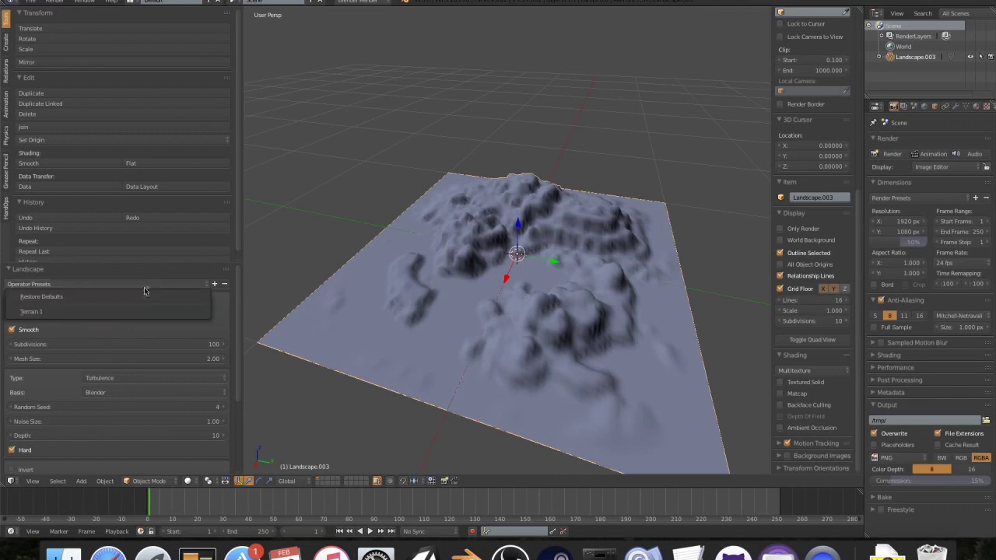
pyautogui.click(138, 290)
pyautogui.moveTo(488, 287); pyautogui.dragTo(586, 276, button='middle')
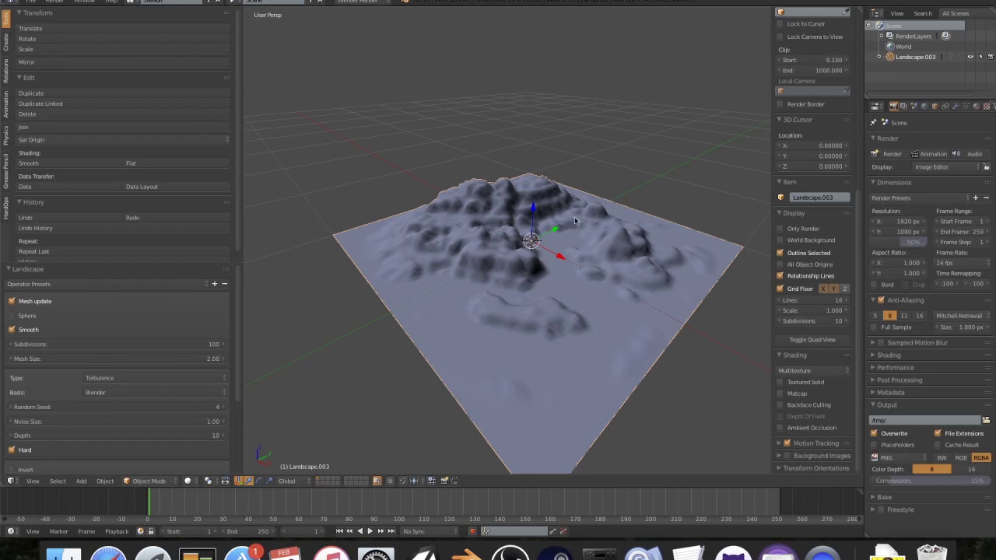
# In Edit Mode, flip the direction of all the landscape's normals, then return to Object Mode
pyautogui.press('Tab')
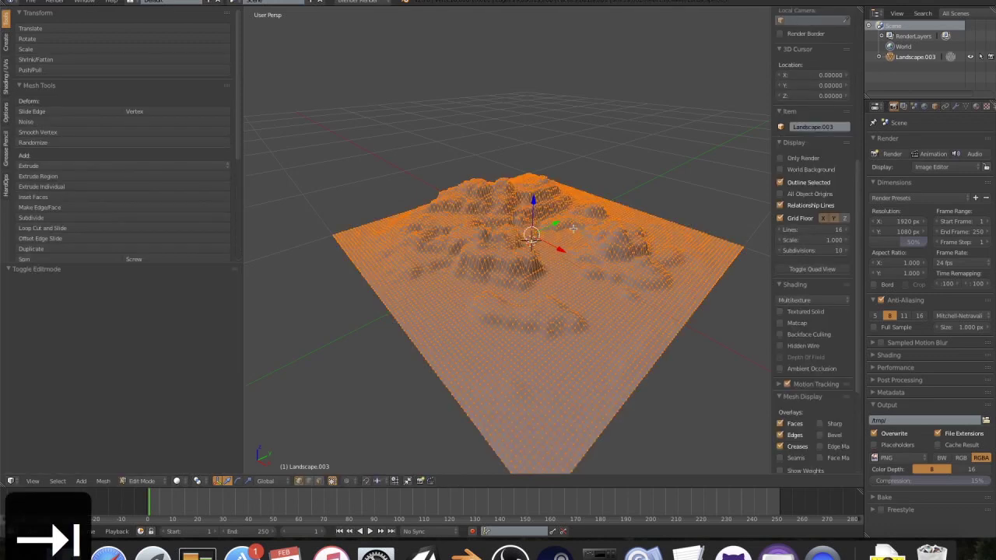
pyautogui.click(6, 78)
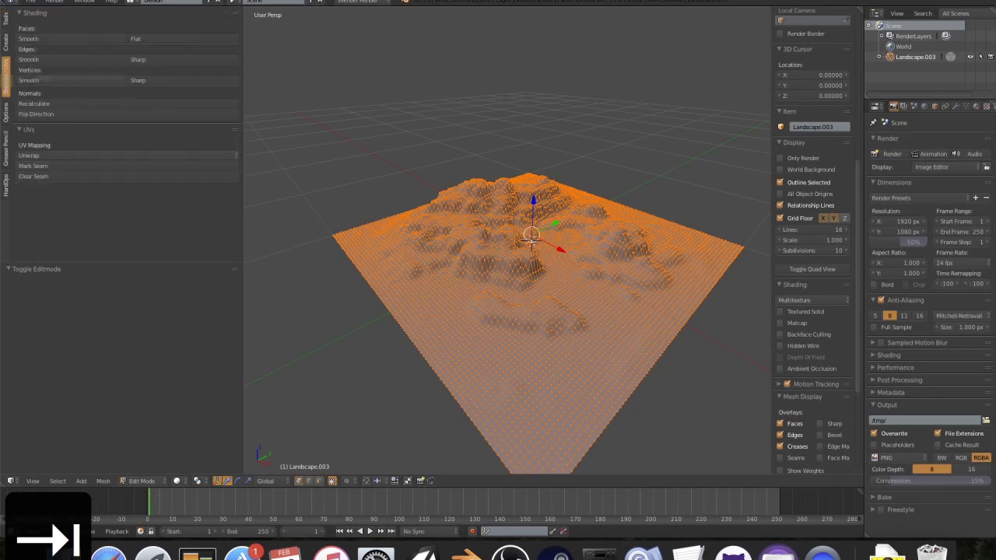
pyautogui.click(47, 113)
pyautogui.press('Tab')
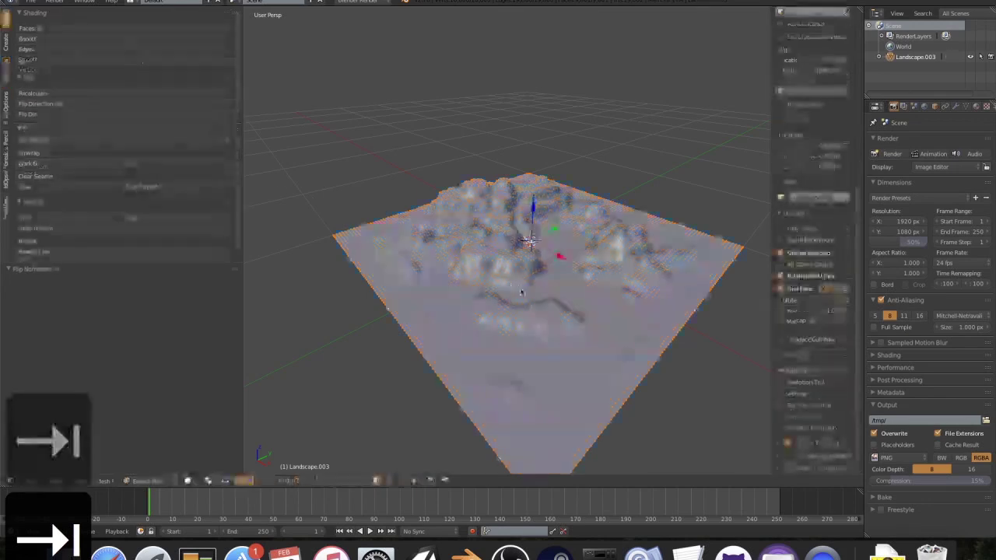
pyautogui.moveTo(491, 316); pyautogui.dragTo(459, 268, button='middle')
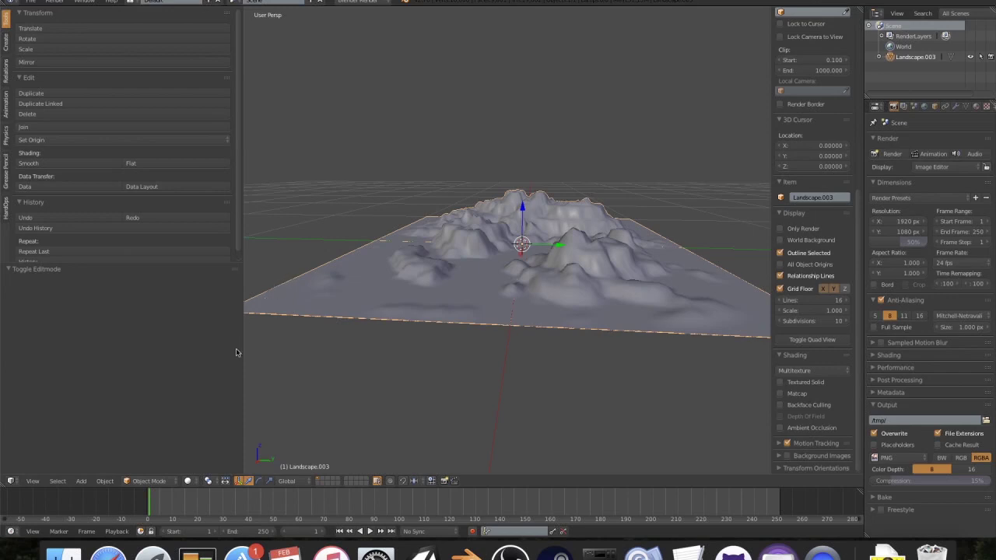
# Switch the landscape to Sculpt Mode, keeping the SculptDraw brush
pyautogui.click(148, 480)
pyautogui.click(159, 444)
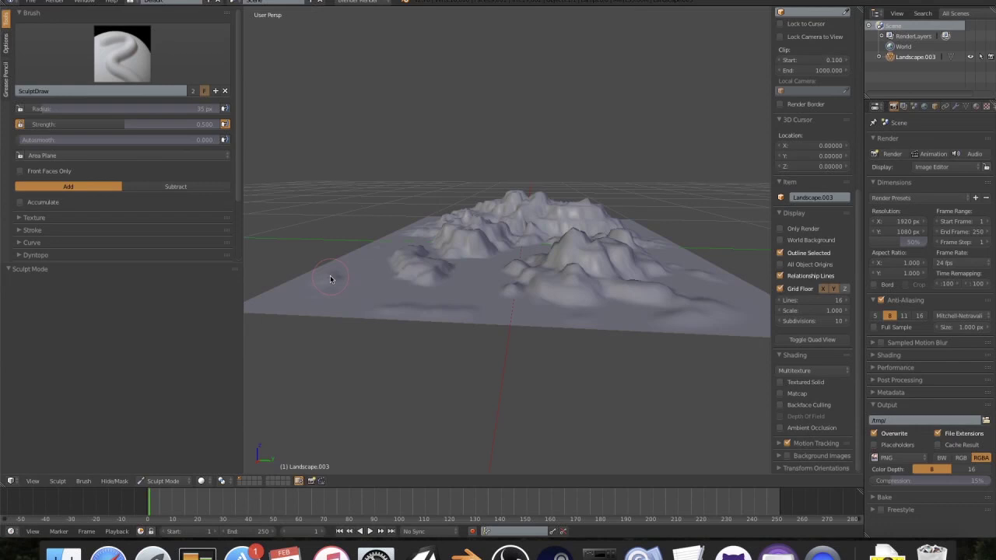
pyautogui.scroll(-1, 177, 134)
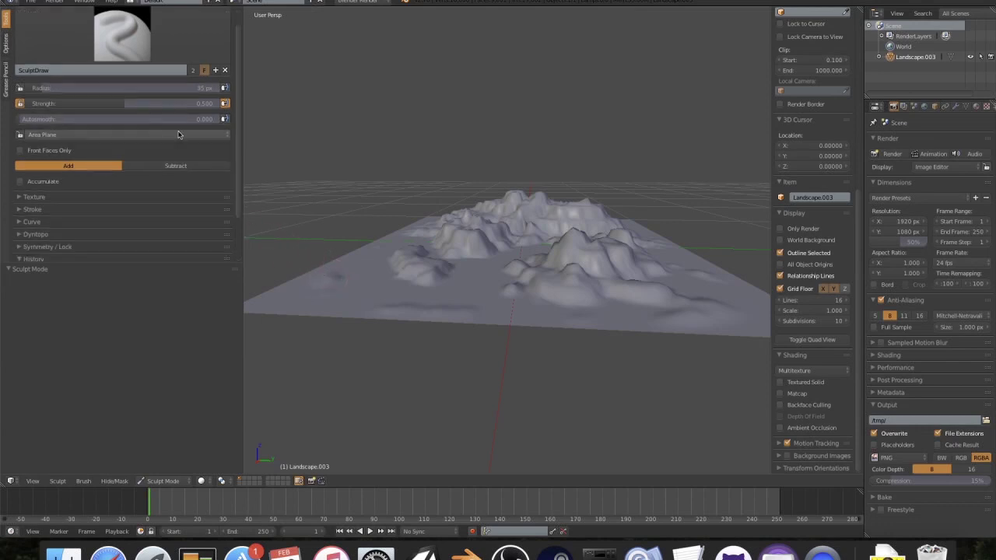
pyautogui.scroll(1, 177, 134)
pyautogui.click(98, 56)
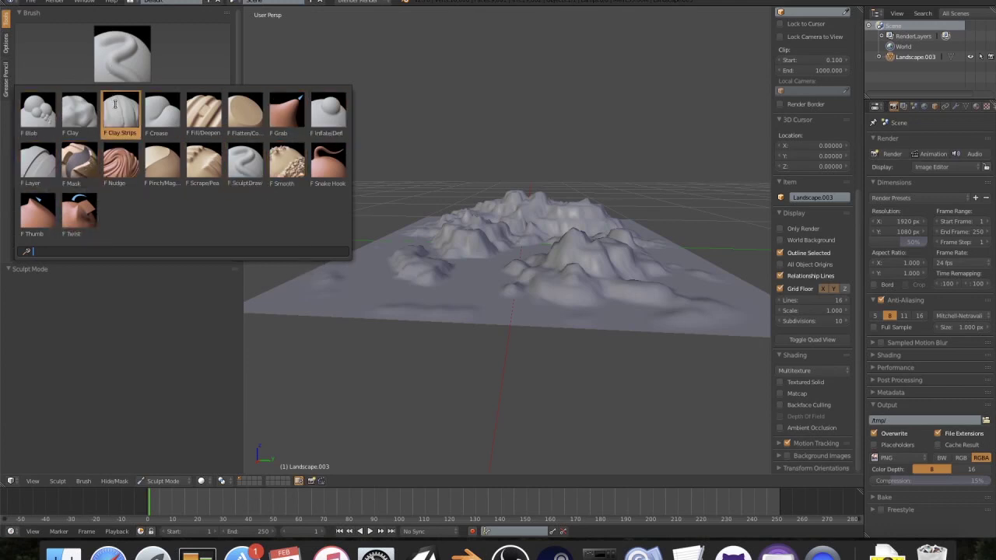
pyautogui.click(244, 167)
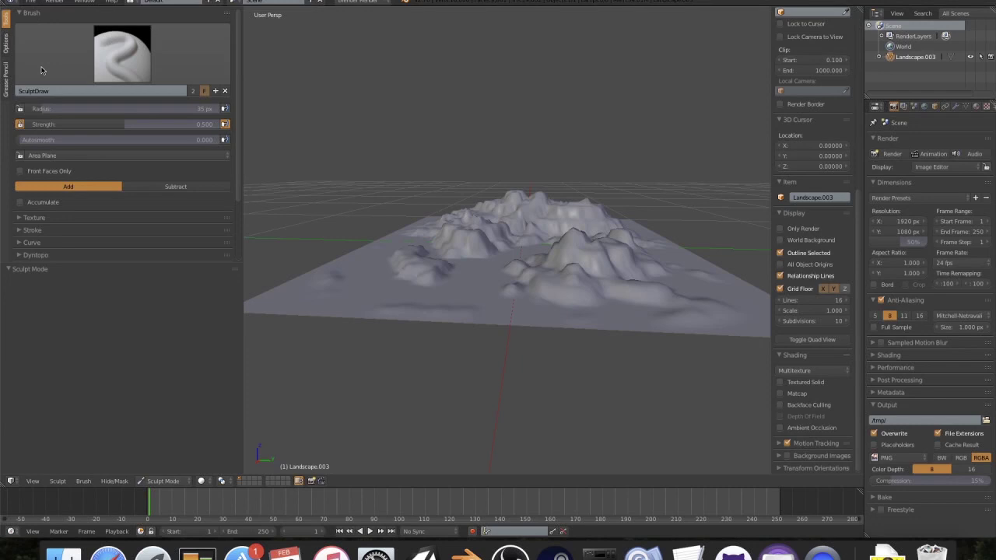
# Keep brush strength at 1.000 and enlarge the brush radius to 92 px
pyautogui.hotkey('shift', 'f')
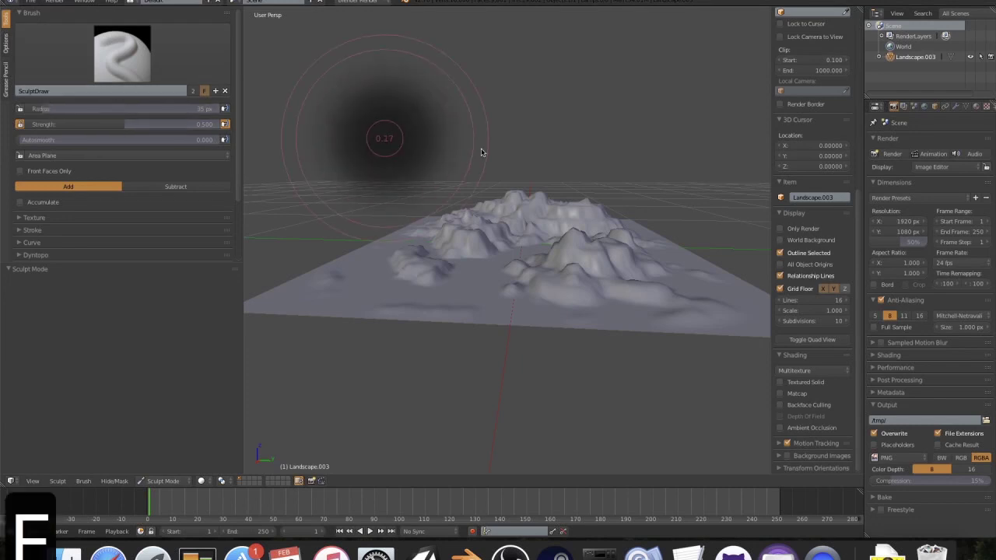
pyautogui.click(403, 138)
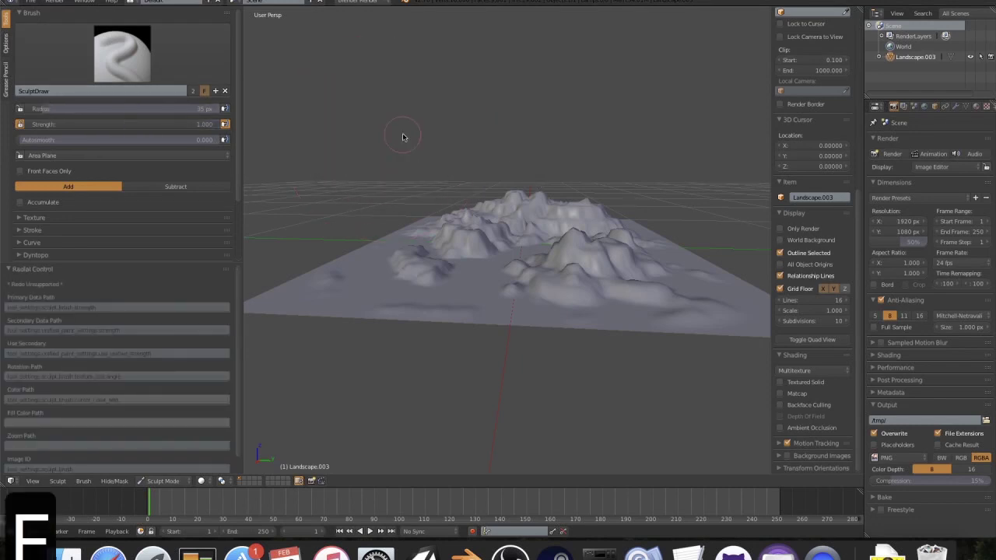
pyautogui.press('f')
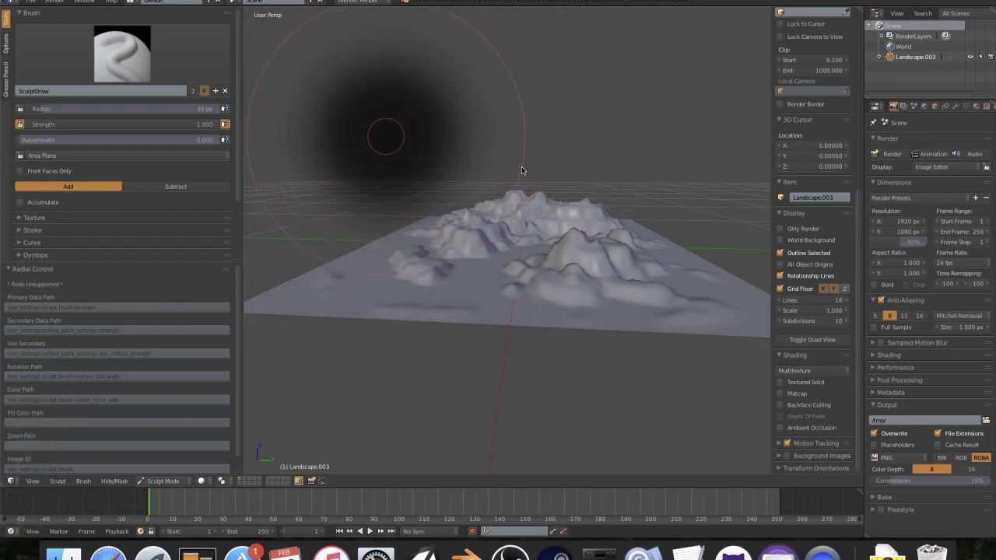
pyautogui.click(451, 155)
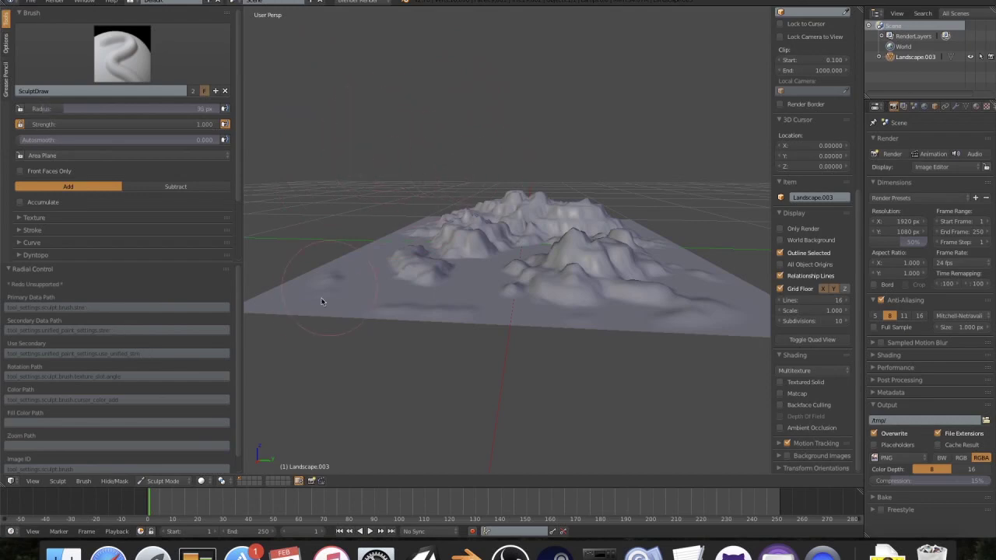
pyautogui.moveTo(341, 276)
pyautogui.mouseDown(button='middle')
pyautogui.moveTo(329, 338)
pyautogui.moveTo(347, 316)
pyautogui.moveTo(345, 292)
pyautogui.mouseUp(button='middle')
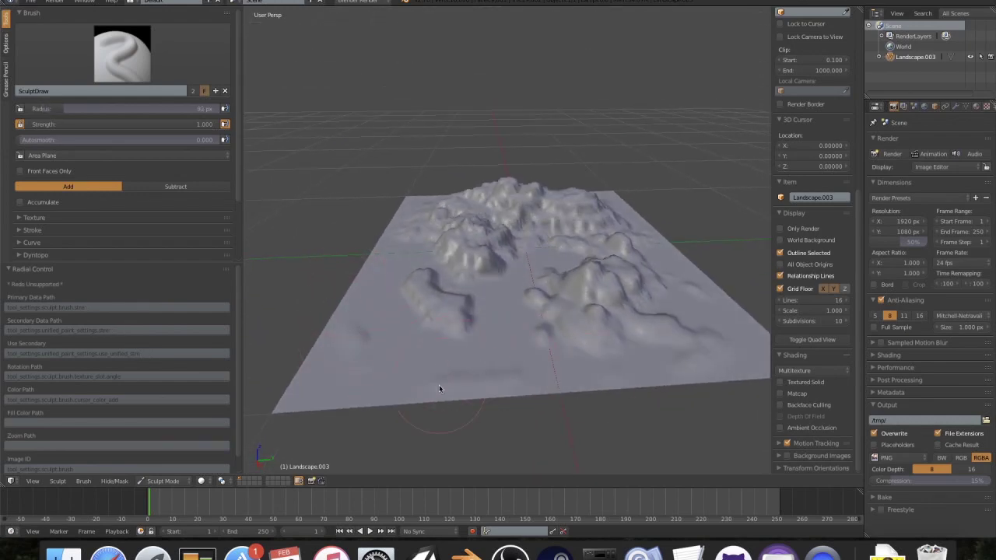
# Set the brush to Subtract, undo a test groove, and lower strength to 0.180
pyautogui.click(171, 191)
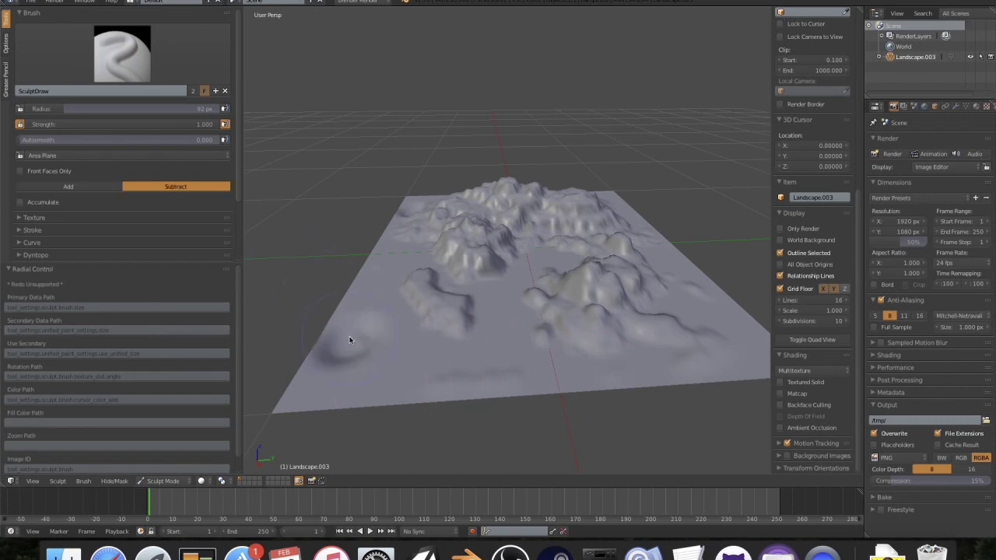
pyautogui.moveTo(350, 341); pyautogui.dragTo(508, 387)
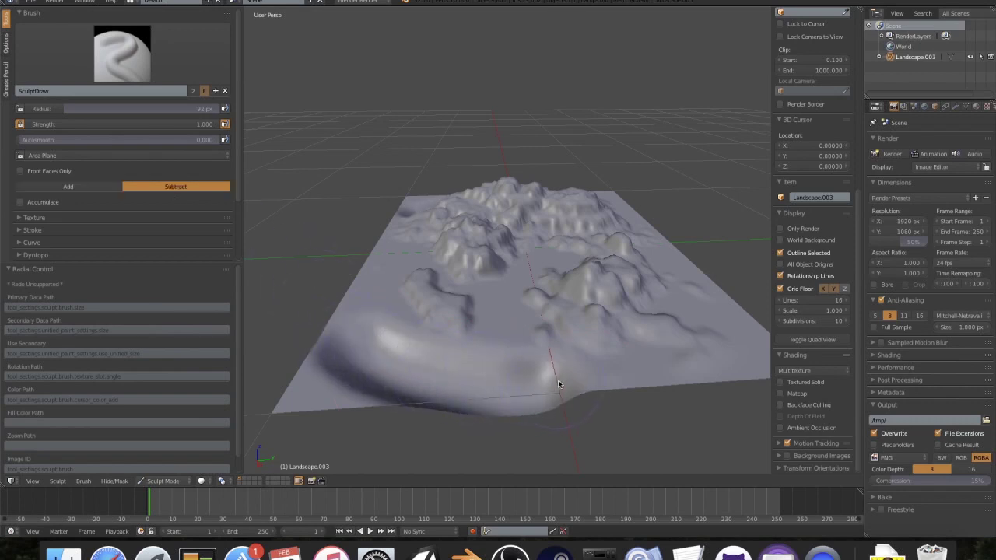
pyautogui.moveTo(558, 383); pyautogui.dragTo(543, 362, button='middle')
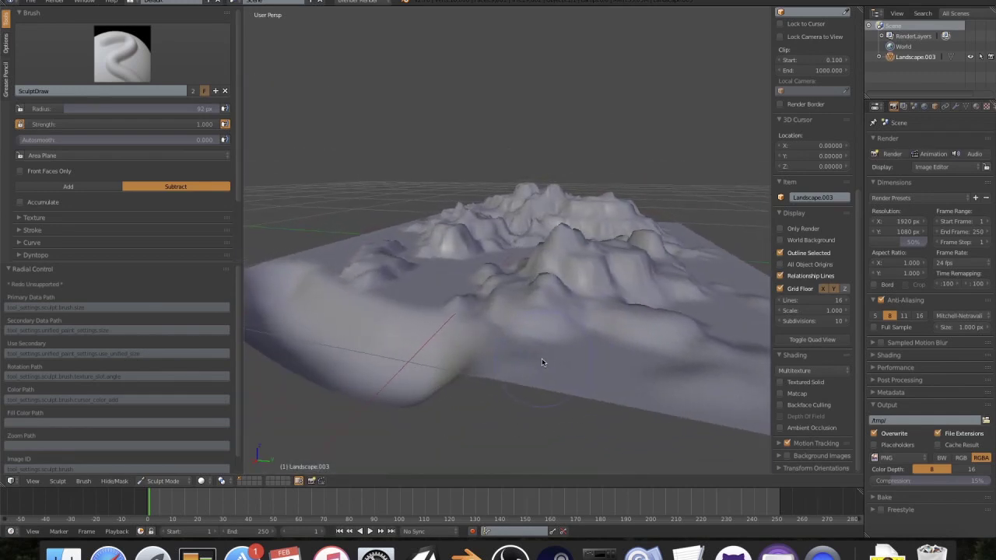
pyautogui.press('super+z')
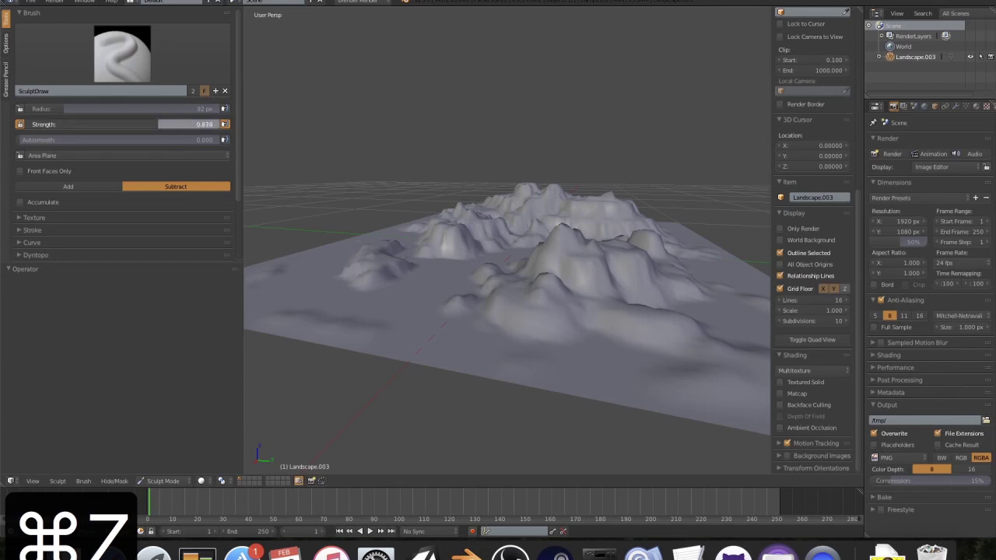
pyautogui.moveTo(119, 125)
pyautogui.mouseDown()
pyautogui.moveTo(94, 124)
pyautogui.moveTo(185, 128)
pyautogui.mouseUp()
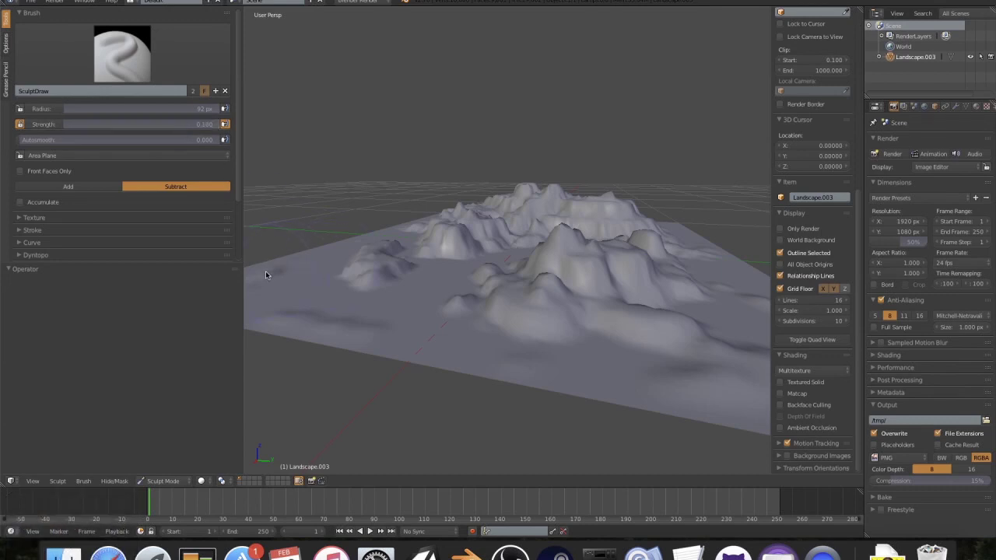
pyautogui.hotkey('shift', 'f')
pyautogui.moveTo(309, 322)
pyautogui.mouseDown(button='middle')
pyautogui.moveTo(456, 317)
pyautogui.moveTo(447, 327)
pyautogui.mouseUp(button='middle')
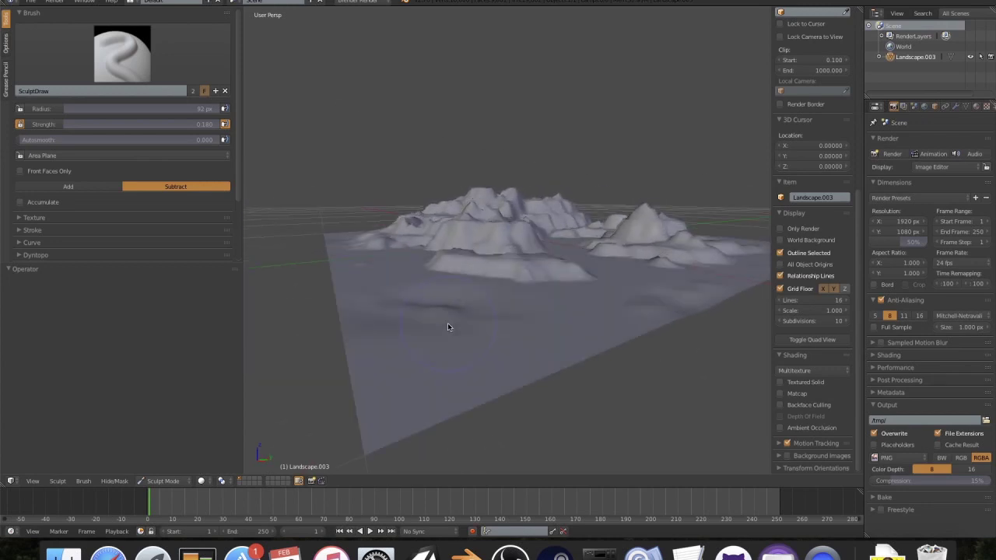
# Switch to the Flatten/Contrast brush and undo the trial flattening strokes
pyautogui.click(120, 53)
pyautogui.click(284, 107)
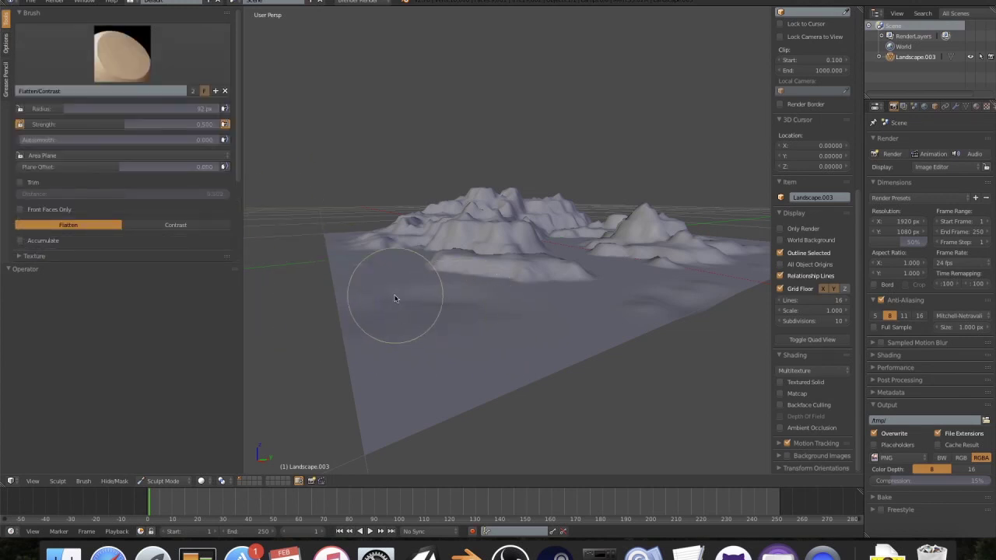
pyautogui.moveTo(416, 300)
pyautogui.mouseDown(button='middle')
pyautogui.moveTo(386, 294)
pyautogui.moveTo(311, 325)
pyautogui.mouseUp(button='middle')
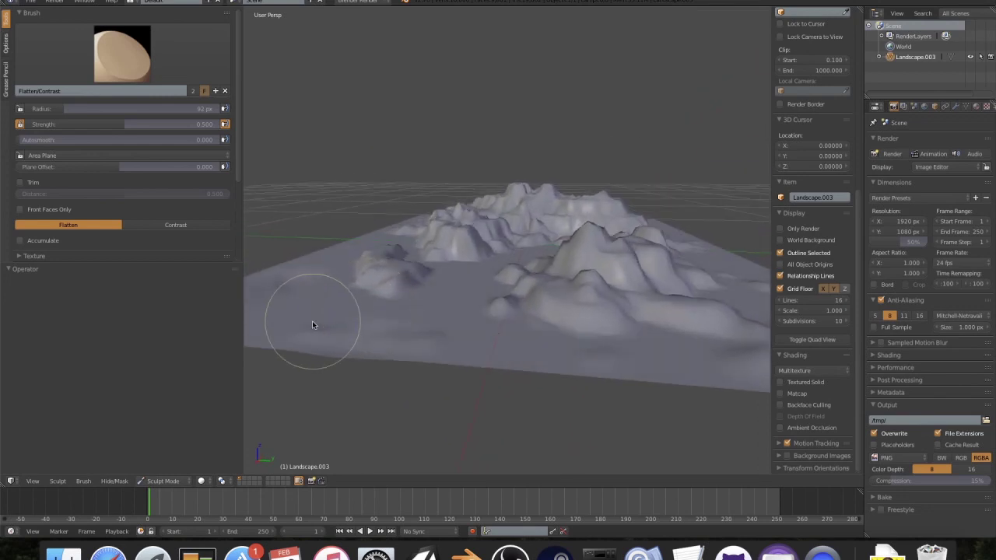
pyautogui.moveTo(457, 327)
pyautogui.mouseDown(button='middle')
pyautogui.moveTo(410, 327)
pyautogui.moveTo(434, 355)
pyautogui.mouseUp(button='middle')
pyautogui.moveTo(482, 355)
pyautogui.mouseDown()
pyautogui.moveTo(487, 331)
pyautogui.moveTo(507, 327)
pyautogui.moveTo(477, 345)
pyautogui.moveTo(498, 342)
pyautogui.mouseUp()
pyautogui.moveTo(714, 305)
pyautogui.mouseDown(button='middle')
pyautogui.moveTo(638, 314)
pyautogui.moveTo(647, 272)
pyautogui.moveTo(656, 305)
pyautogui.moveTo(667, 302)
pyautogui.moveTo(600, 281)
pyautogui.moveTo(649, 306)
pyautogui.moveTo(700, 312)
pyautogui.moveTo(670, 316)
pyautogui.moveTo(707, 272)
pyautogui.mouseUp(button='middle')
pyautogui.press('super+z')
pyautogui.press('super+z')
pyautogui.press('super+z')
pyautogui.press('super+z')
pyautogui.press('super+z')
pyautogui.press('super+z')
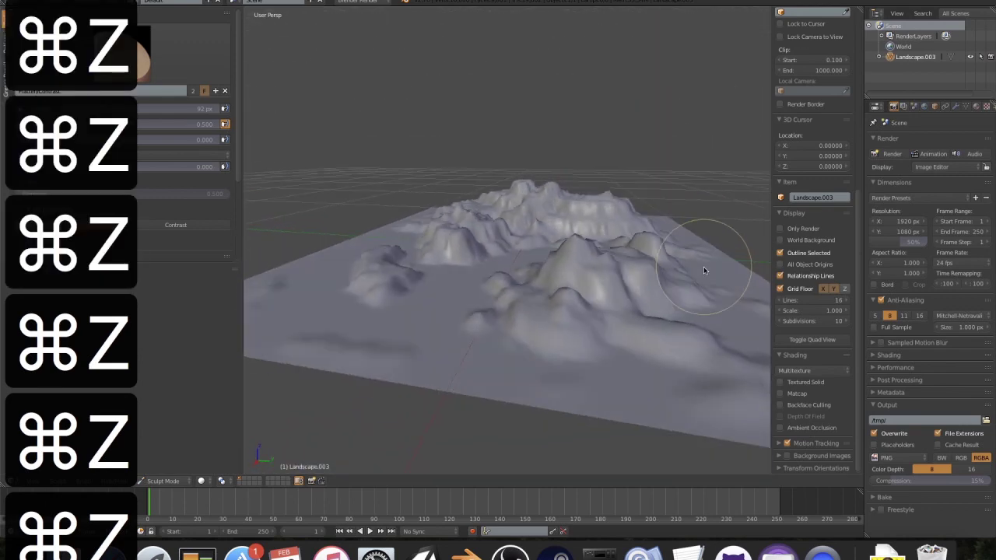
# Expand the Symmetry / Lock options panel
pyautogui.moveTo(585, 349)
pyautogui.mouseDown(button='middle')
pyautogui.moveTo(547, 351)
pyautogui.moveTo(539, 338)
pyautogui.moveTo(545, 350)
pyautogui.mouseUp(button='middle')
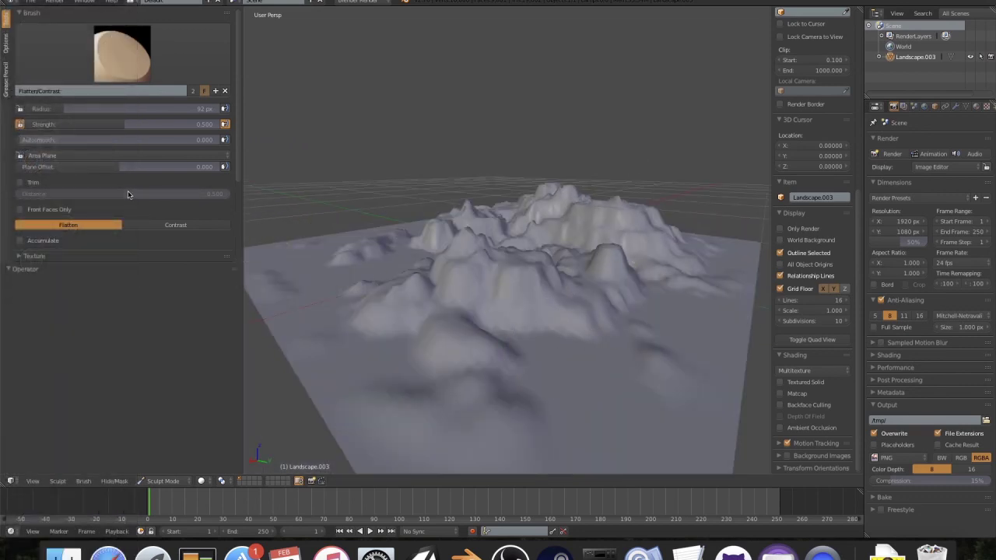
pyautogui.scroll(-4, 127, 191)
pyautogui.click(63, 222)
pyautogui.scroll(-4, 64, 225)
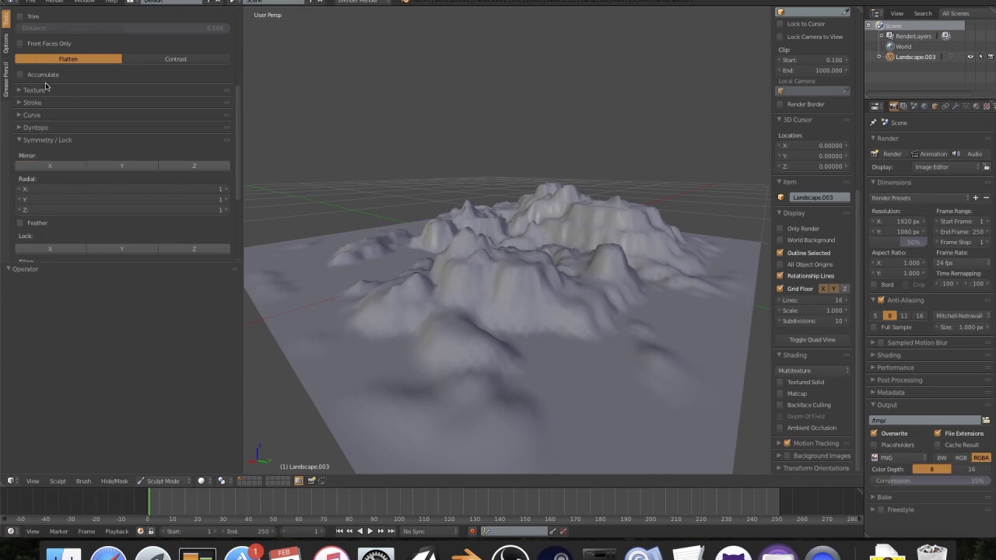
# Collapse Symmetry / Lock, then inspect the jagged Landscape.003 peaks from higher and lower angles
pyautogui.click(26, 141)
pyautogui.moveTo(474, 389)
pyautogui.mouseDown(button='middle')
pyautogui.moveTo(445, 374)
pyautogui.moveTo(467, 355)
pyautogui.moveTo(544, 368)
pyautogui.moveTo(516, 337)
pyautogui.moveTo(513, 363)
pyautogui.moveTo(499, 363)
pyautogui.mouseUp(button='middle')
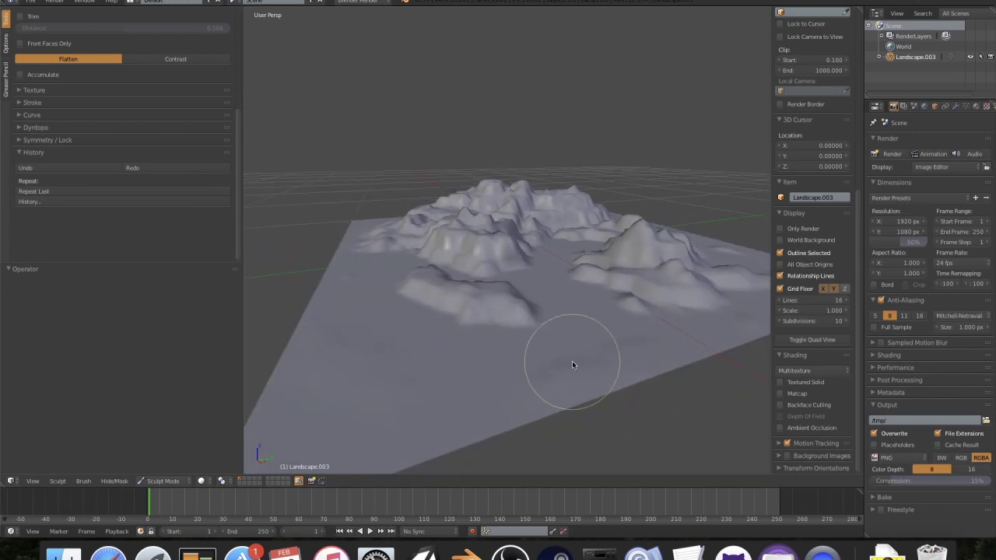
pyautogui.moveTo(545, 358)
pyautogui.mouseDown(button='middle')
pyautogui.moveTo(380, 289)
pyautogui.moveTo(447, 327)
pyautogui.mouseUp(button='middle')
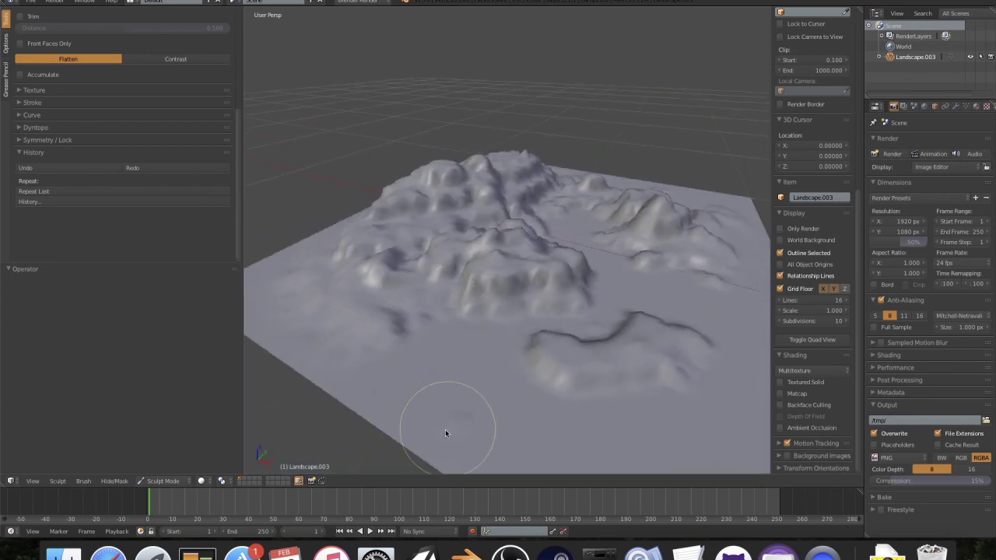
pyautogui.moveTo(427, 420)
pyautogui.mouseDown(button='middle')
pyautogui.moveTo(289, 400)
pyautogui.moveTo(306, 392)
pyautogui.mouseUp(button='middle')
pyautogui.scroll(-4, 306, 392)
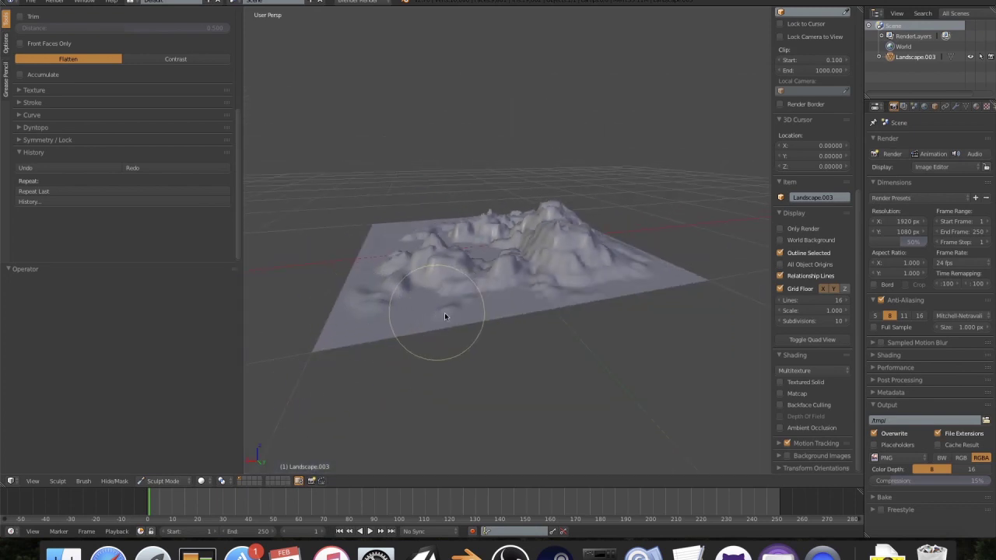
pyautogui.moveTo(643, 323)
pyautogui.mouseDown(button='middle')
pyautogui.moveTo(580, 344)
pyautogui.moveTo(498, 349)
pyautogui.mouseUp(button='middle')
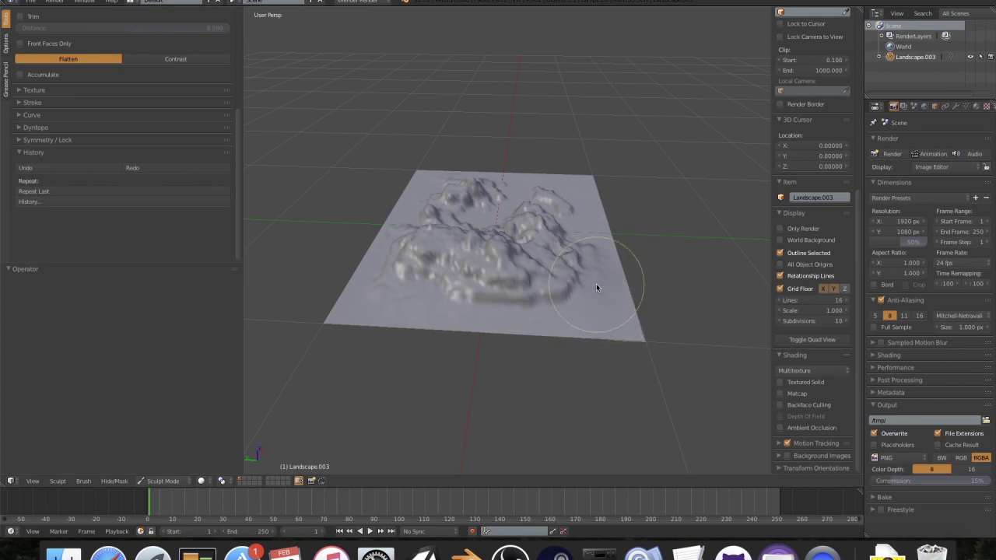
pyautogui.moveTo(596, 284)
pyautogui.mouseDown(button='middle')
pyautogui.moveTo(565, 297)
pyautogui.moveTo(572, 259)
pyautogui.moveTo(593, 246)
pyautogui.moveTo(667, 262)
pyautogui.moveTo(733, 316)
pyautogui.moveTo(273, 311)
pyautogui.moveTo(296, 291)
pyautogui.moveTo(260, 293)
pyautogui.mouseUp(button='middle')
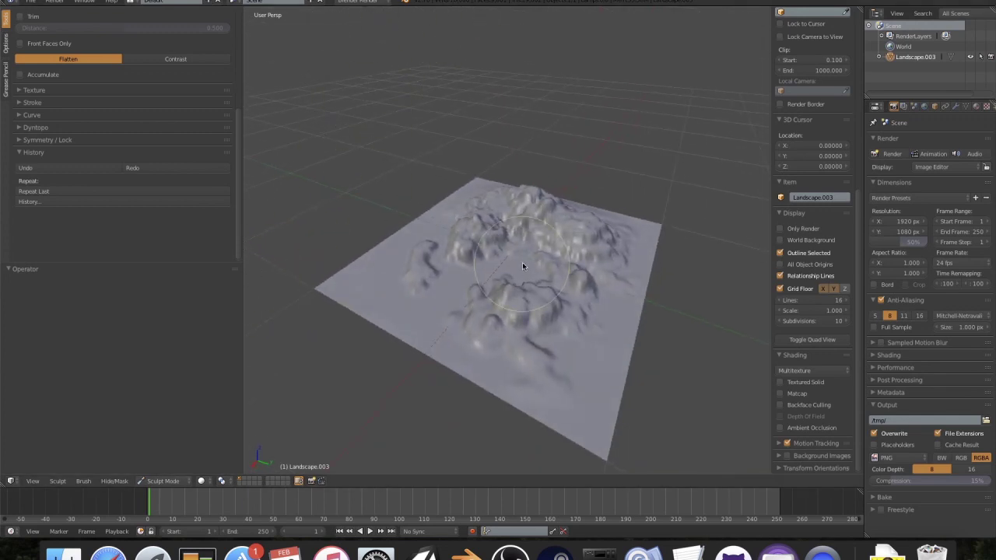
pyautogui.moveTo(527, 260)
pyautogui.mouseDown(button='middle')
pyautogui.moveTo(516, 274)
pyautogui.moveTo(491, 261)
pyautogui.moveTo(502, 260)
pyautogui.moveTo(485, 282)
pyautogui.mouseUp(button='middle')
pyautogui.scroll(6, 491, 261)
pyautogui.scroll(-5, 485, 282)
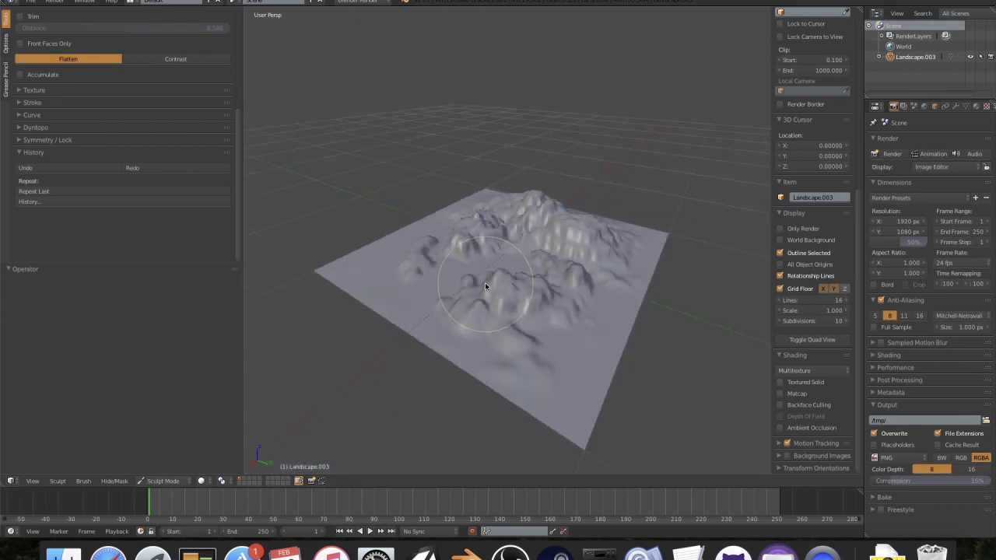
pyautogui.scroll(4, 484, 287)
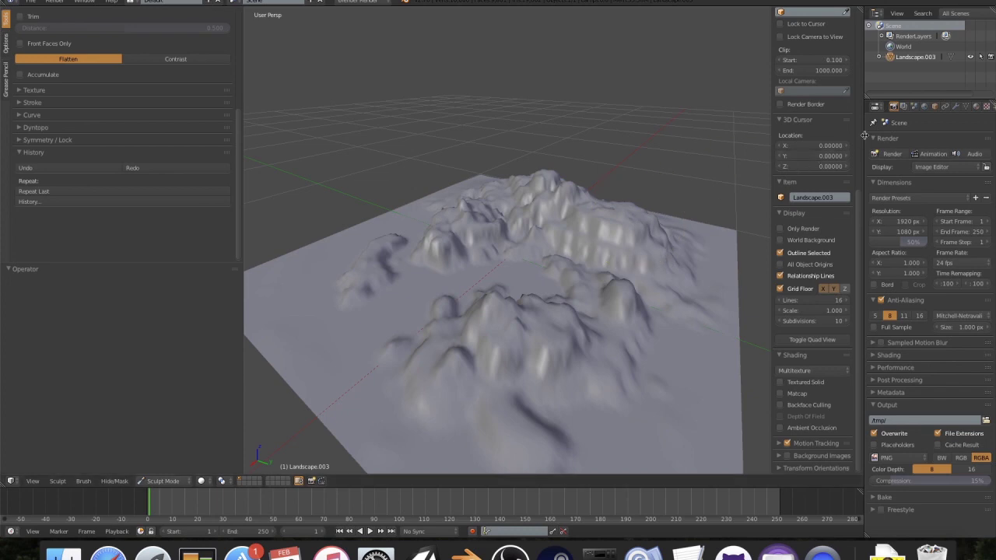
# Add a Decimate modifier set to Un-Subdivide with 2 iterations, then remove it
pyautogui.click(956, 106)
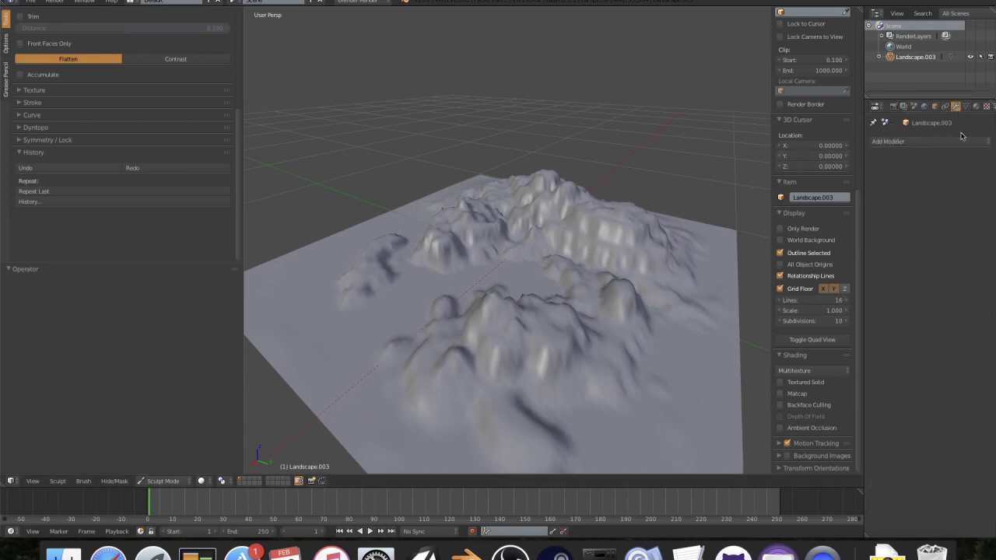
pyautogui.click(962, 141)
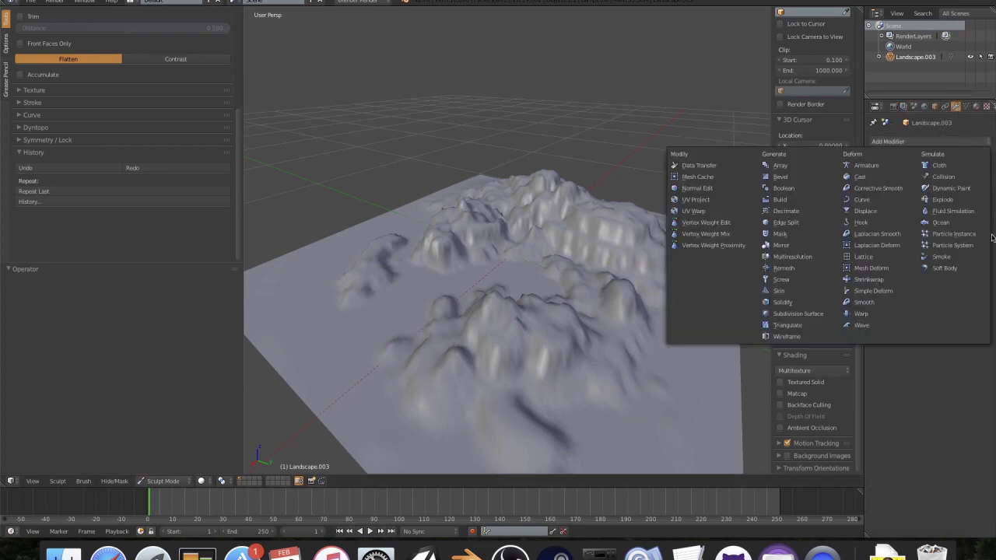
pyautogui.click(793, 211)
pyautogui.click(929, 190)
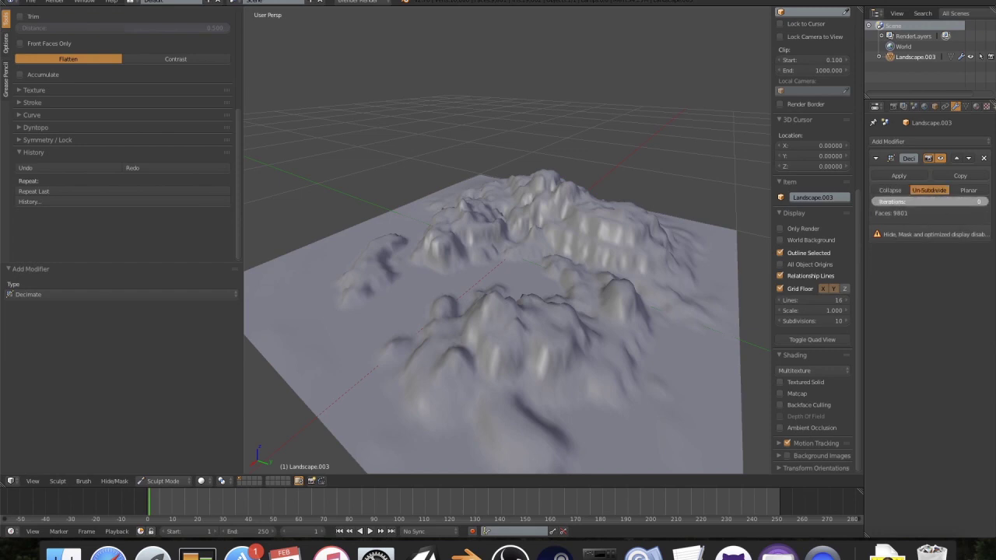
pyautogui.moveTo(892, 207); pyautogui.dragTo(903, 206)
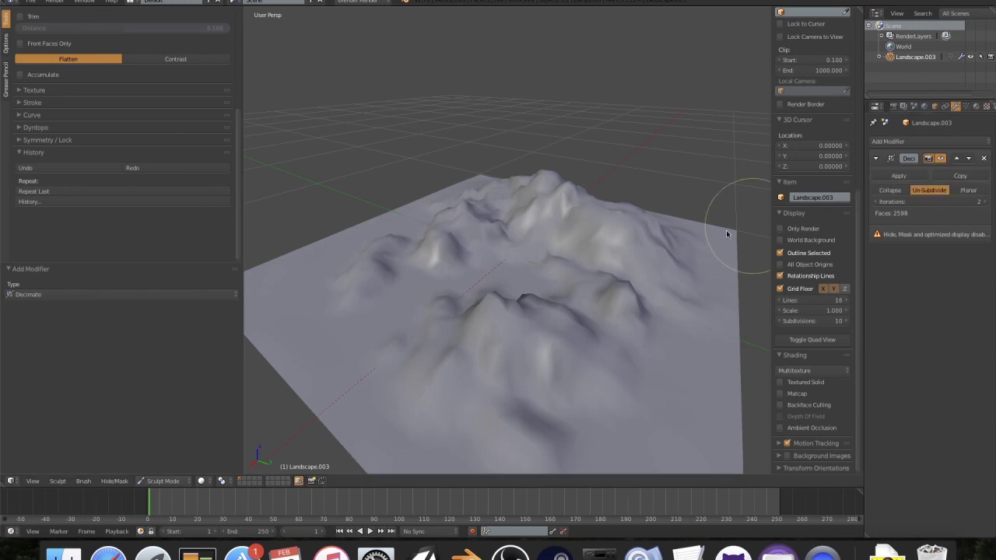
pyautogui.click(987, 159)
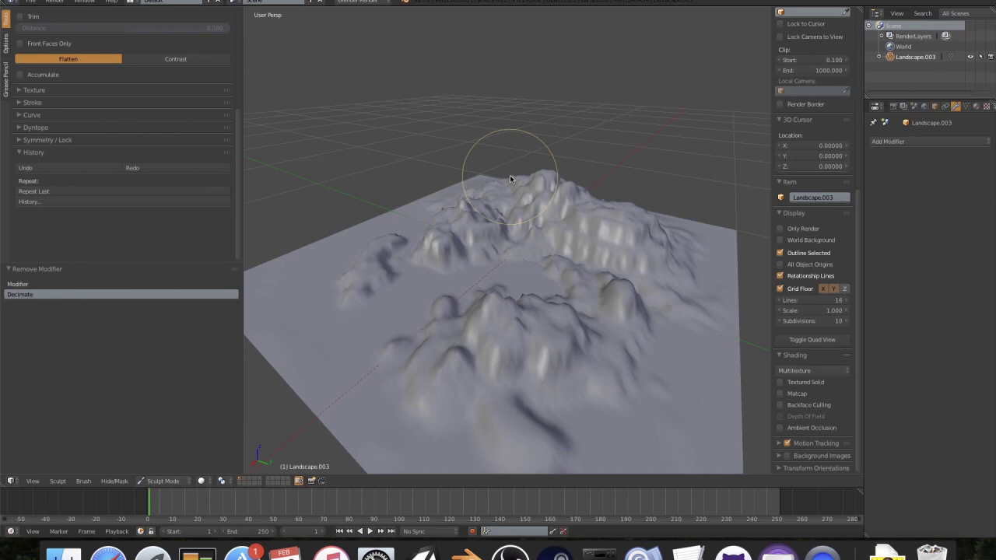
pyautogui.moveTo(534, 171); pyautogui.dragTo(632, 192, button='middle')
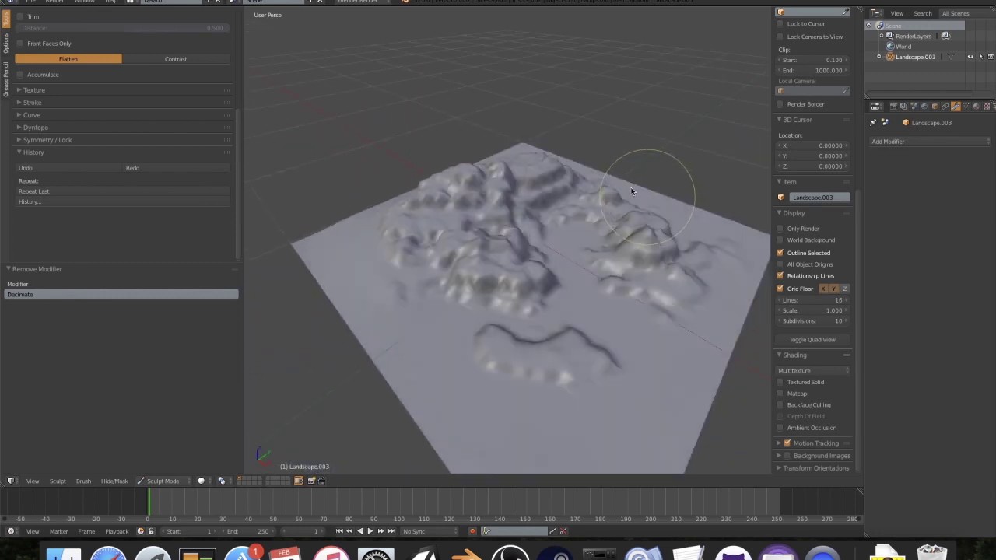
pyautogui.click(31, 2)
pyautogui.moveTo(57, 201)
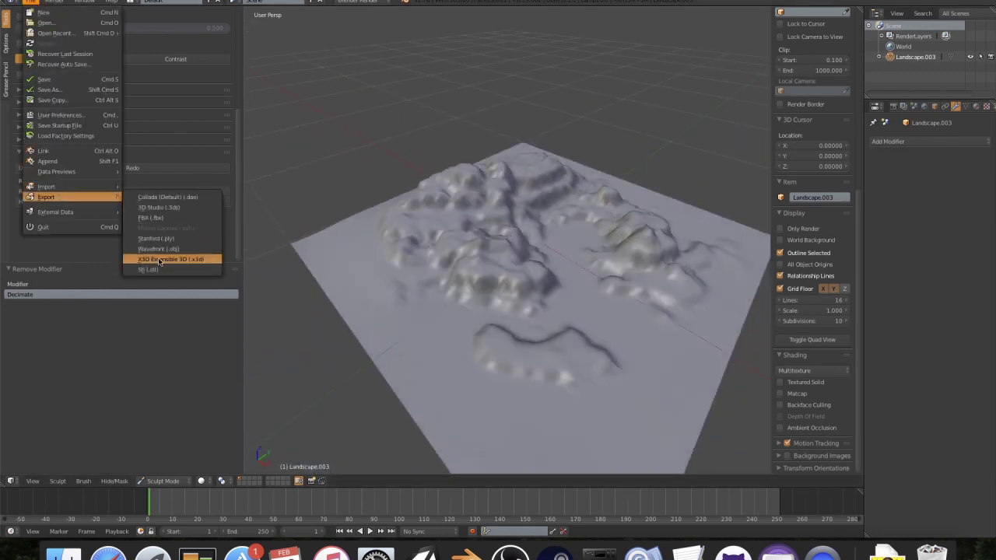